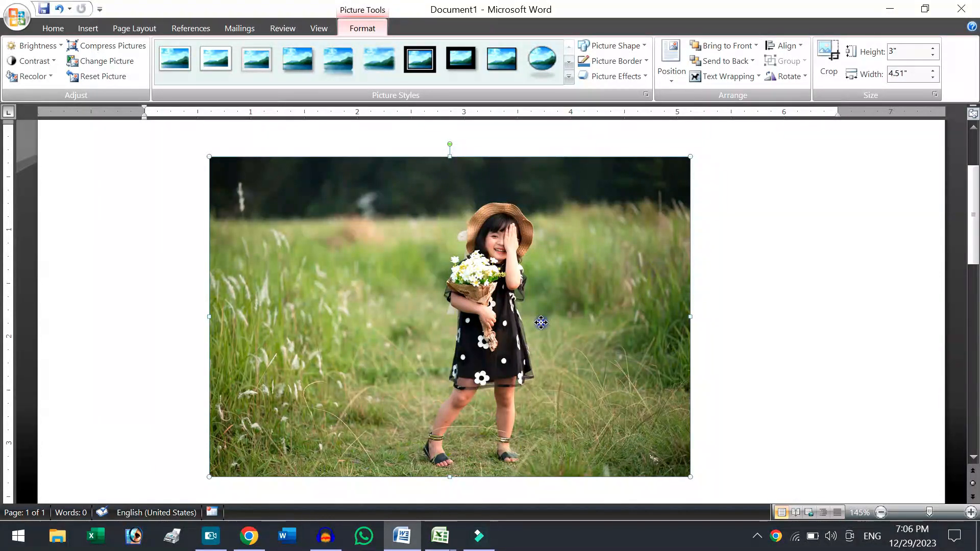
# Delete the current picture and insert girl-3559538_1920 from the Downloads folder.
pyautogui.press('Delete')
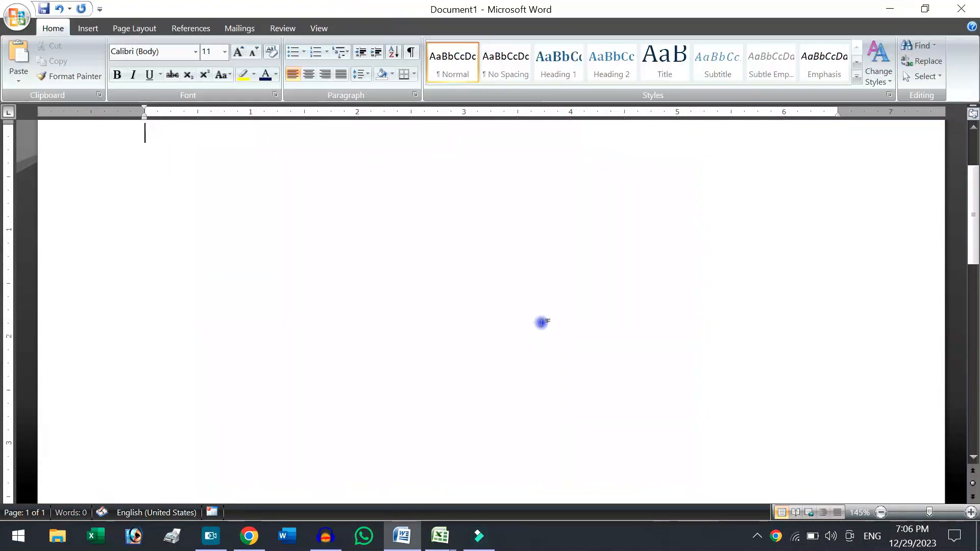
pyautogui.click(93, 28)
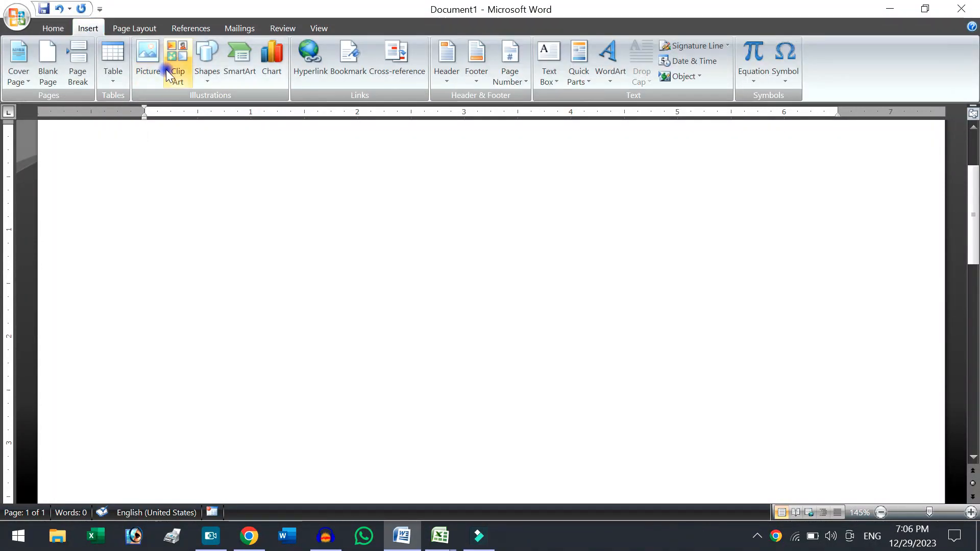
pyautogui.click(155, 50)
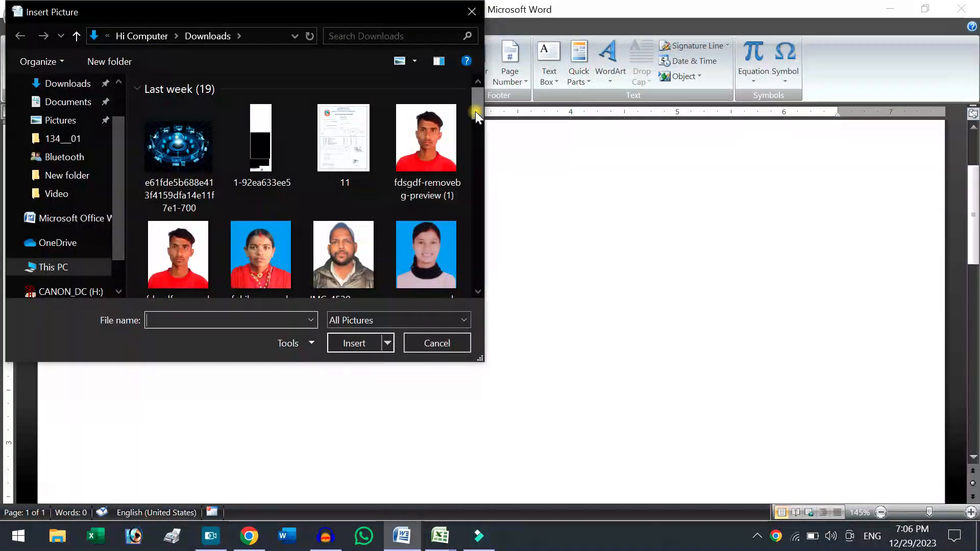
pyautogui.moveTo(476, 115); pyautogui.dragTo(476, 213)
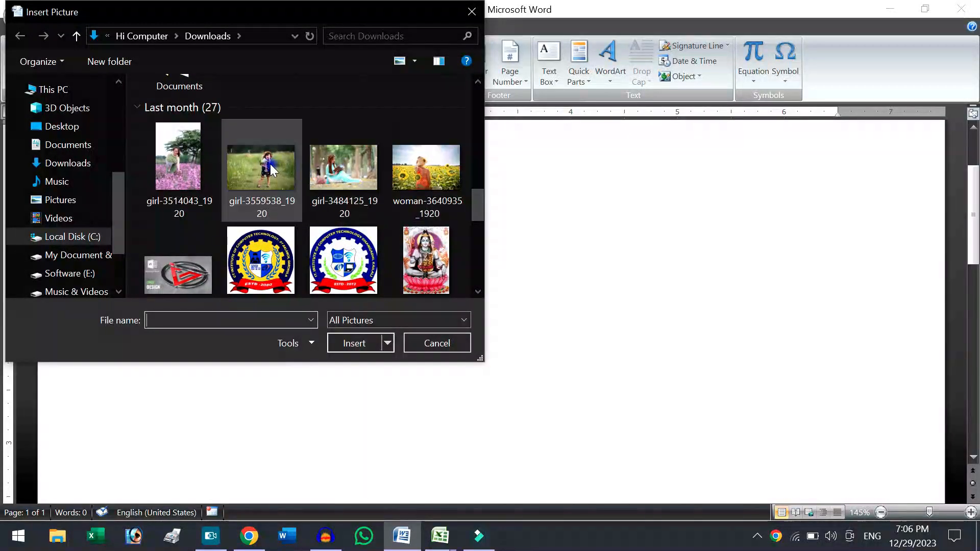
pyautogui.doubleClick(270, 164)
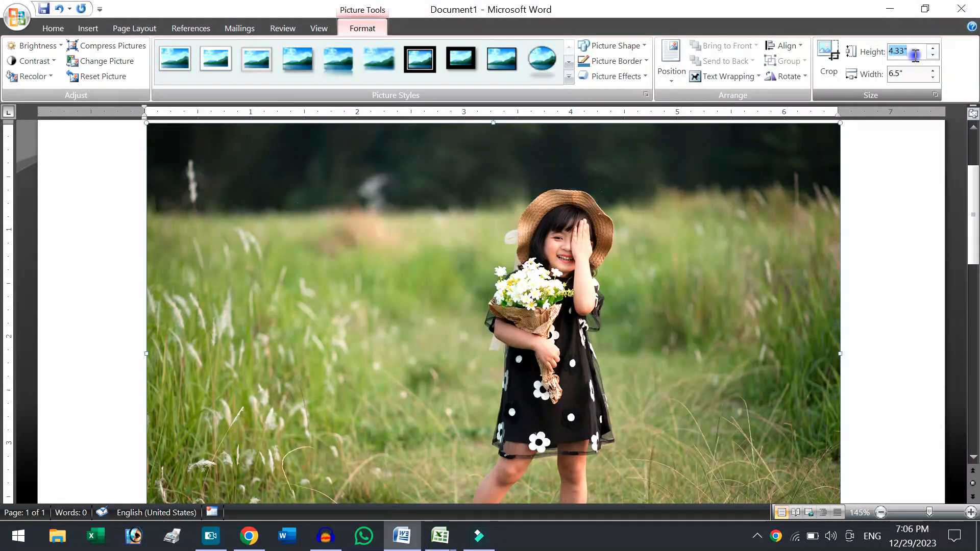
# Set the picture's height to 3" and shrink it freehand to about 2.32" high by 3.49" wide.
pyautogui.write('3')
pyautogui.press('Return')
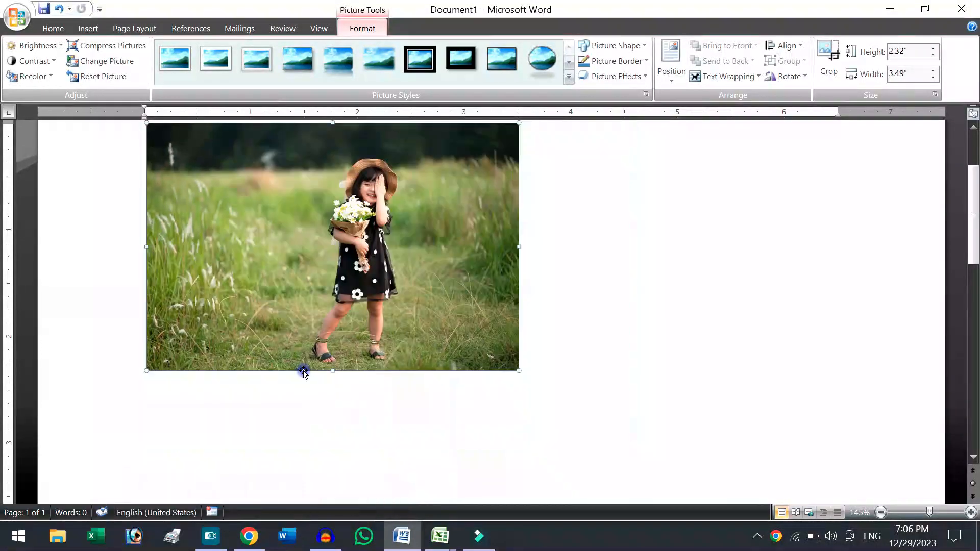
pyautogui.moveTo(400, 272); pyautogui.dragTo(744, 79)
pyautogui.click(513, 137)
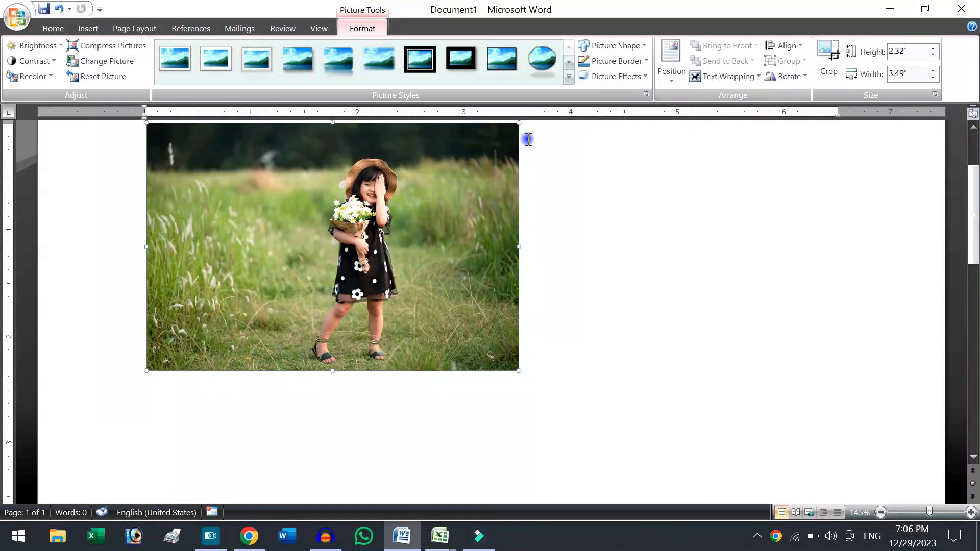
# Set the picture's text wrapping to In Front of Text and move it freely toward the middle of the page.
pyautogui.click(722, 78)
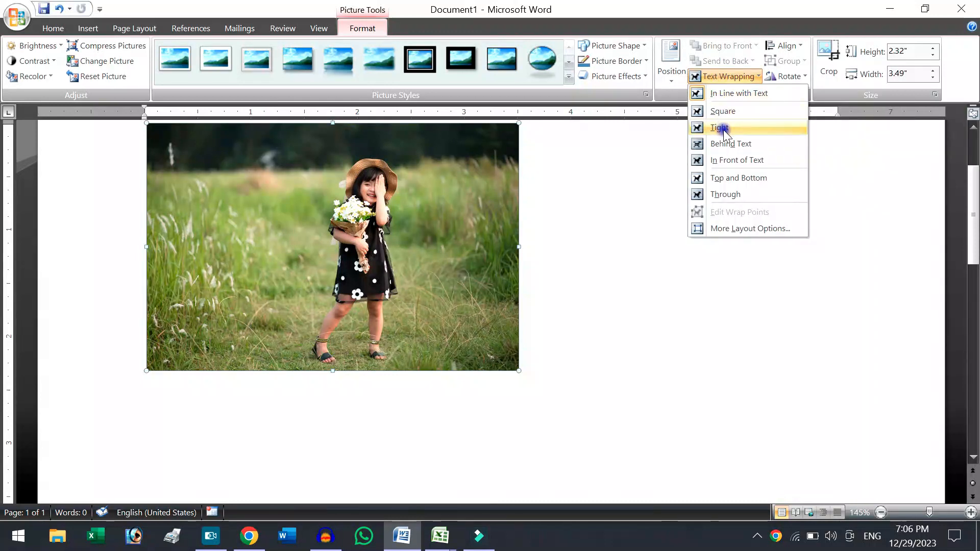
pyautogui.click(724, 161)
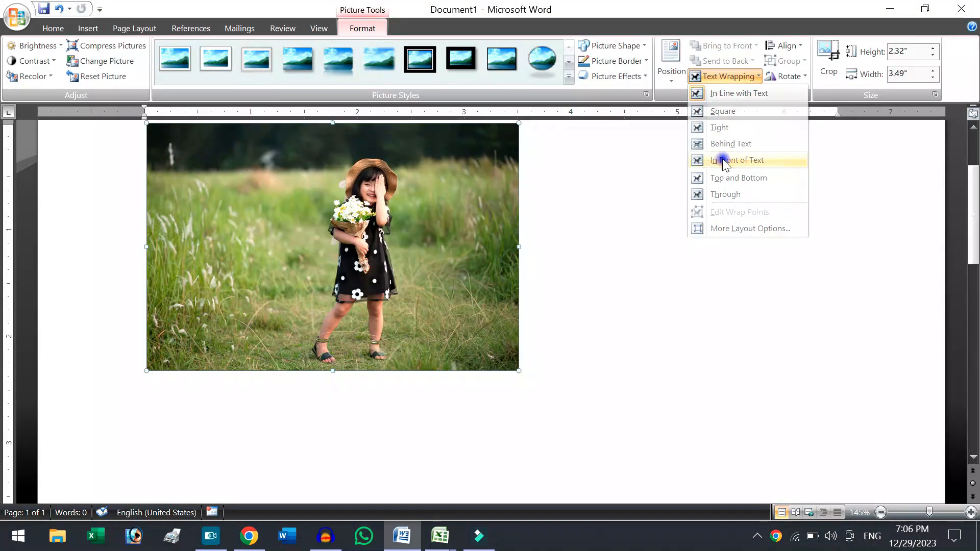
pyautogui.moveTo(468, 174); pyautogui.dragTo(572, 222)
pyautogui.moveTo(478, 226); pyautogui.dragTo(531, 250)
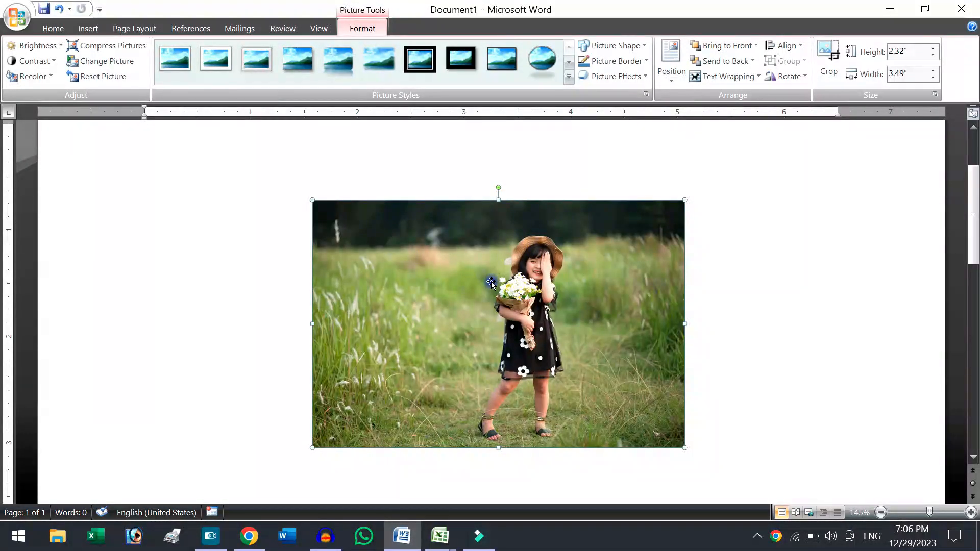
pyautogui.moveTo(491, 282); pyautogui.dragTo(369, 258)
pyautogui.moveTo(499, 243); pyautogui.dragTo(556, 247)
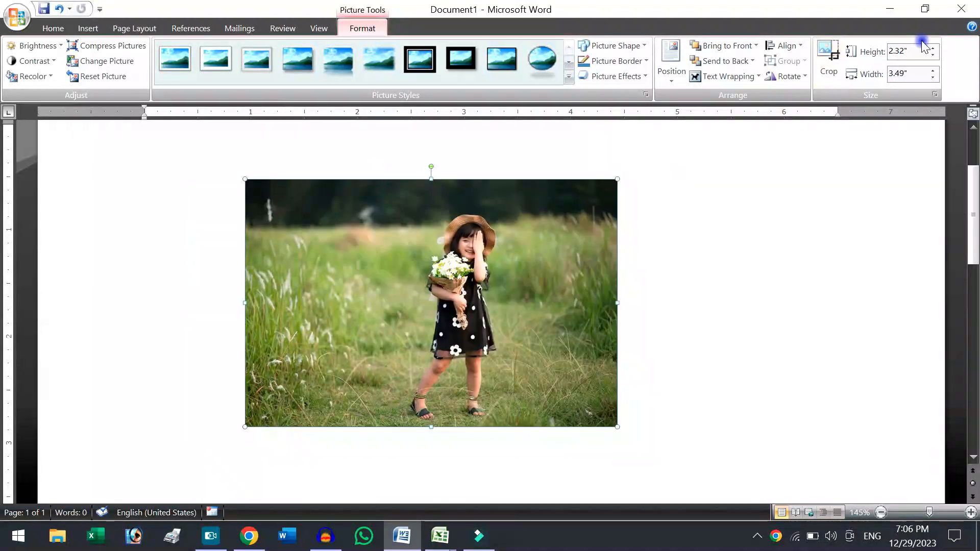
# Set the picture's height to 3" and shift the picture slightly upward on the page.
pyautogui.click(917, 51)
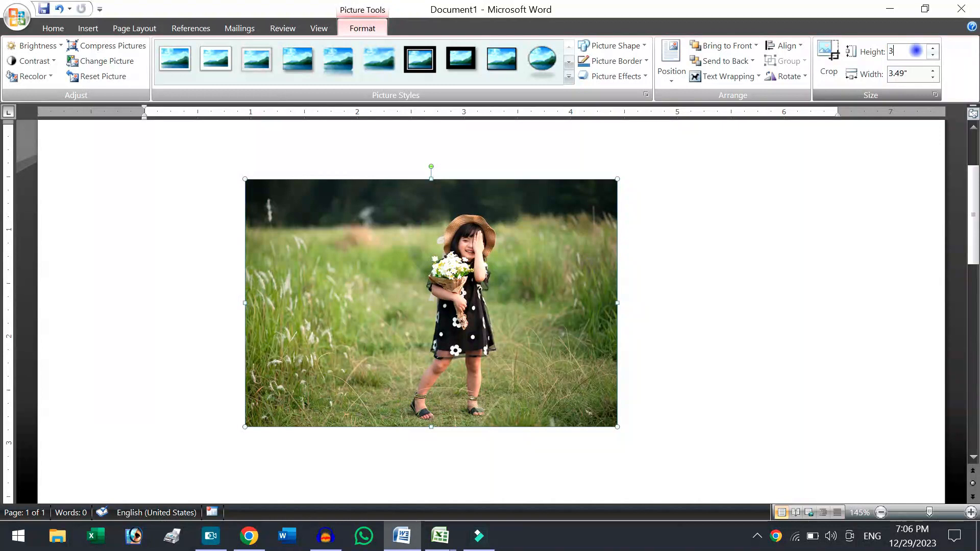
pyautogui.write('3')
pyautogui.press('Return')
pyautogui.moveTo(589, 265); pyautogui.dragTo(590, 252)
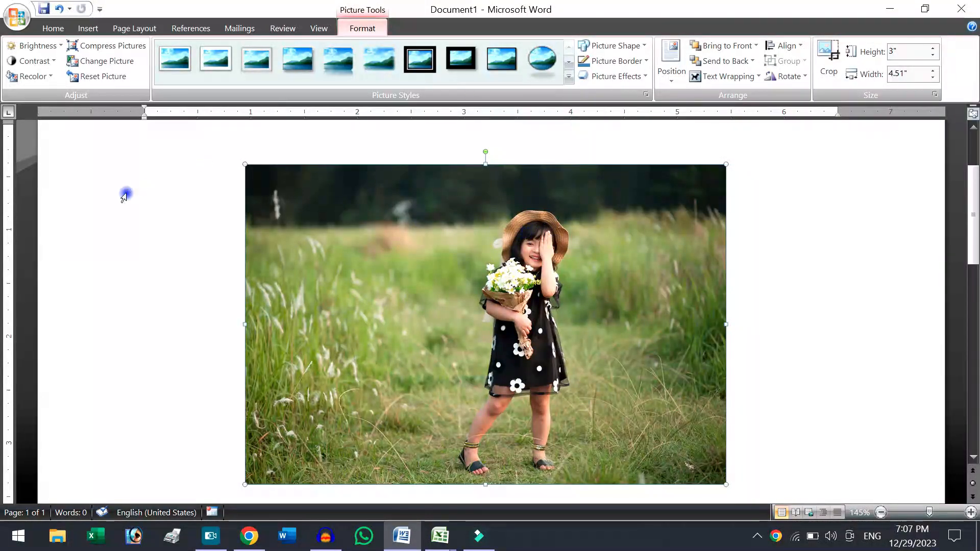
# Set the picture's brightness to +10 % and its contrast to +20 %.
pyautogui.click(50, 46)
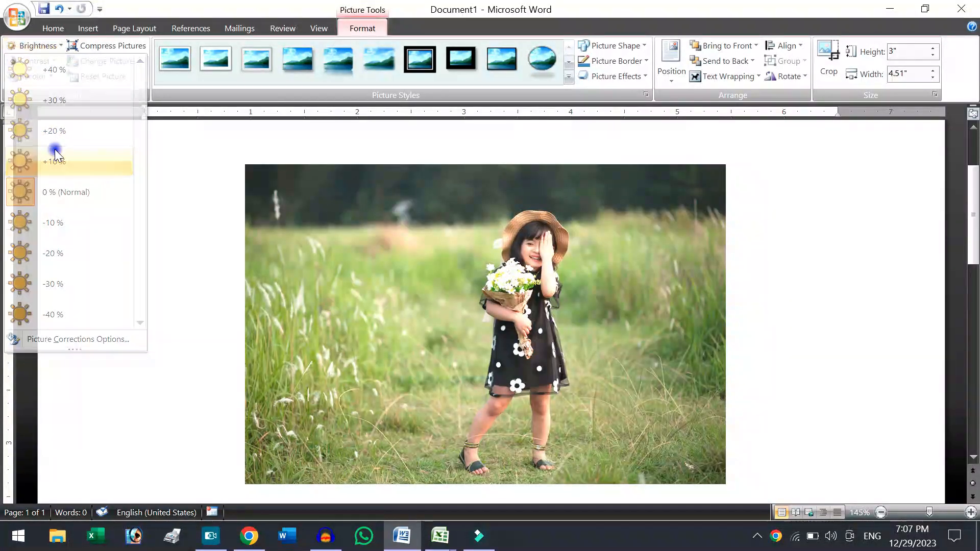
pyautogui.click(54, 153)
pyautogui.click(34, 61)
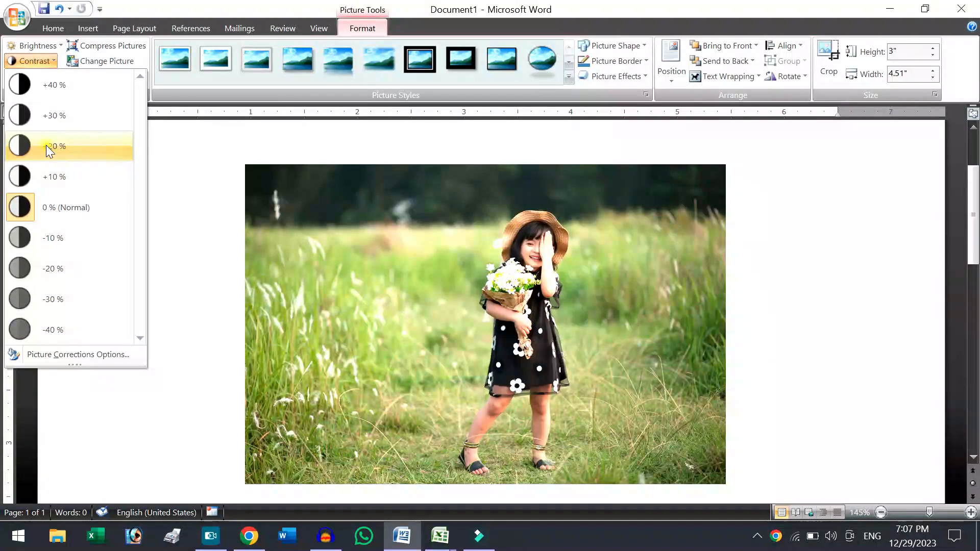
pyautogui.click(46, 146)
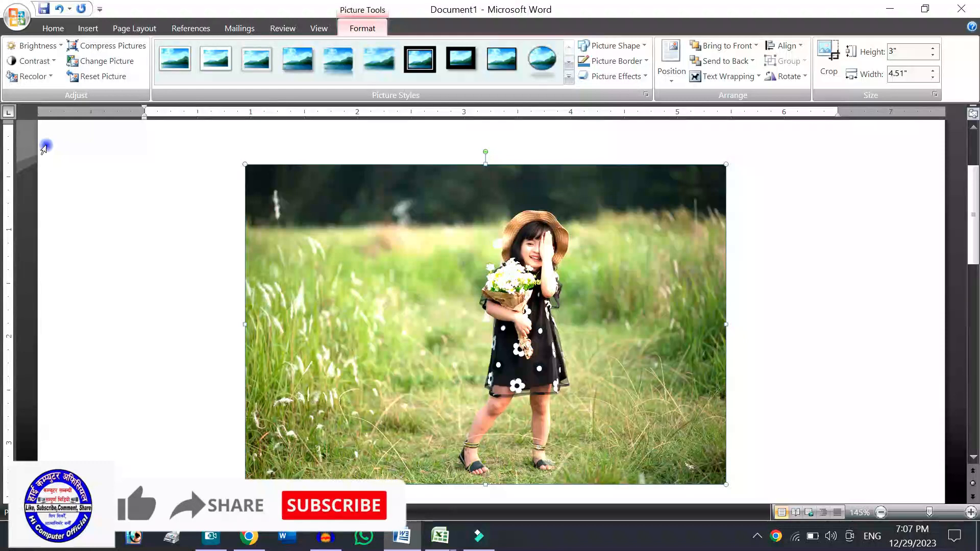
# Apply the No Recolor option to the picture.
pyautogui.click(21, 76)
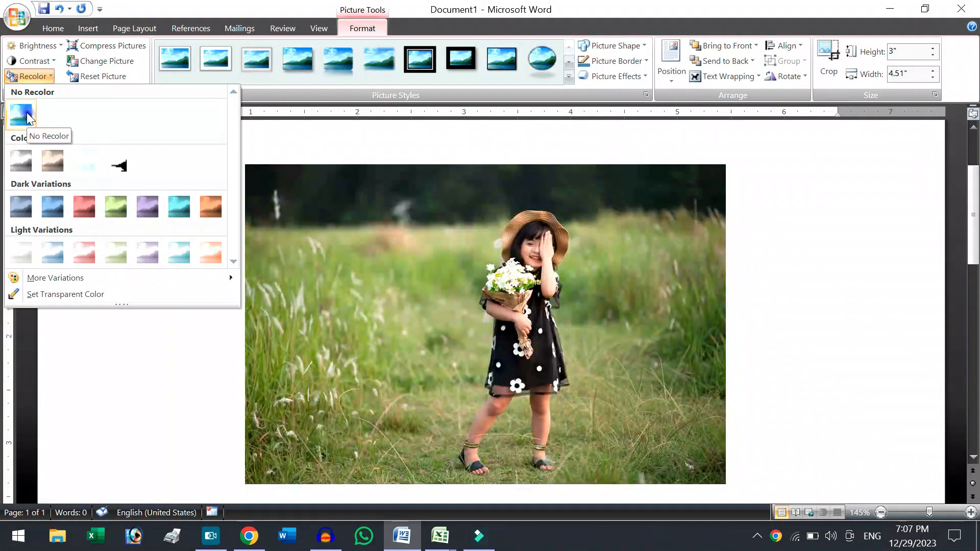
pyautogui.click(26, 112)
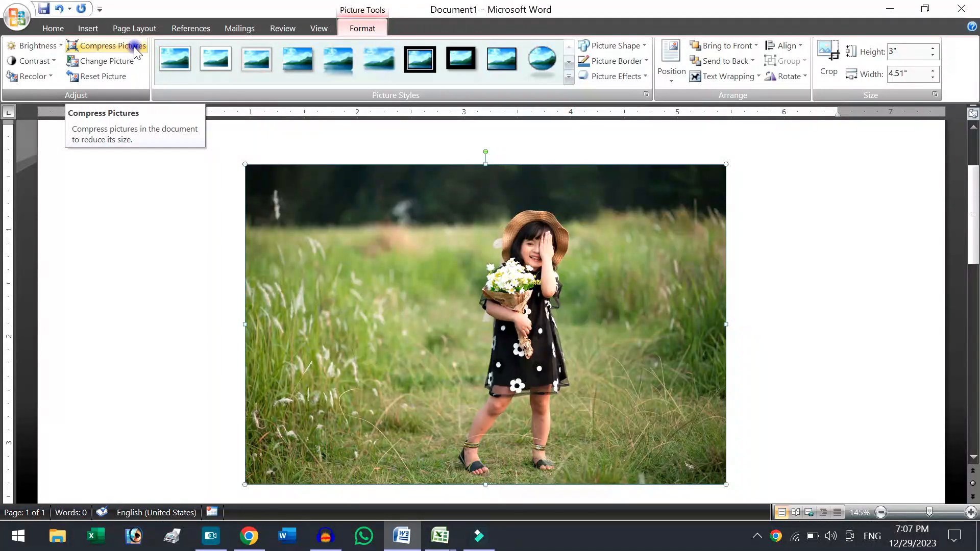
# Replace the picture with girl-3484125_1920 from the Downloads folder using Change Picture.
pyautogui.click(106, 61)
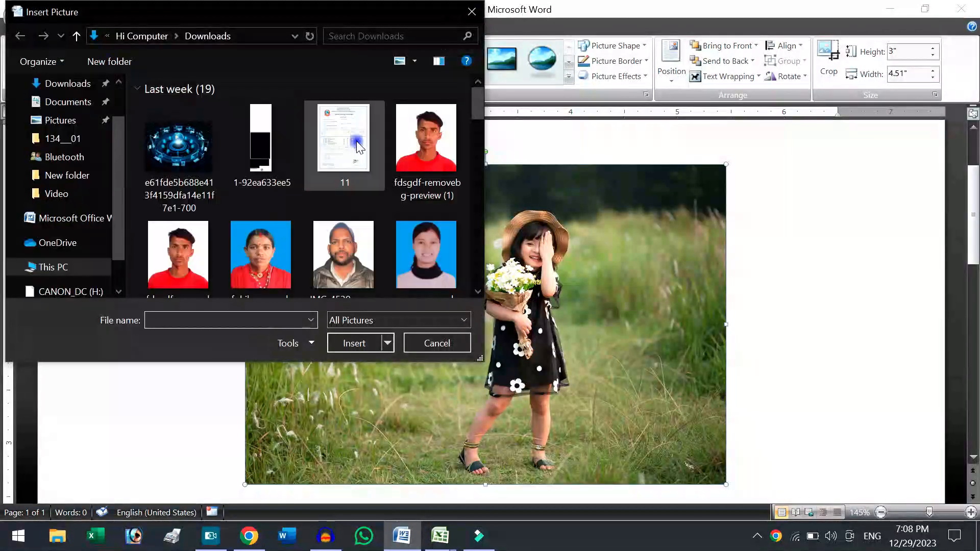
pyautogui.moveTo(477, 104); pyautogui.dragTo(476, 208)
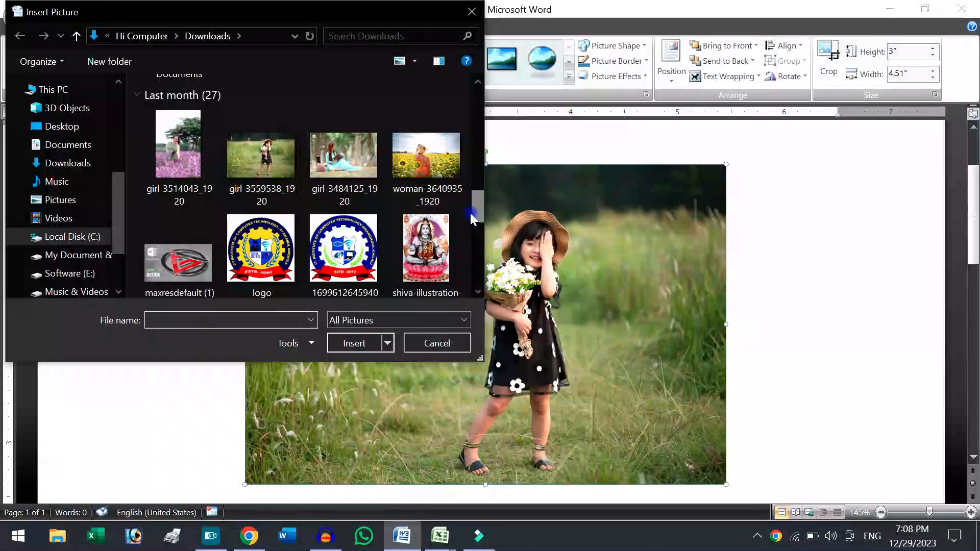
pyautogui.click(363, 177)
pyautogui.doubleClick(364, 176)
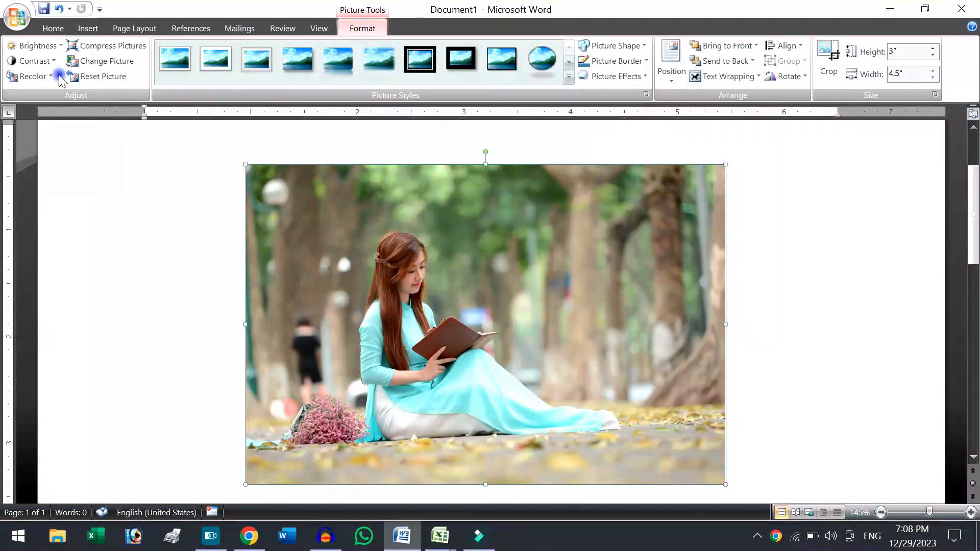
# Set the replacement picture's brightness to +10 % and its contrast to +30 %.
pyautogui.click(43, 45)
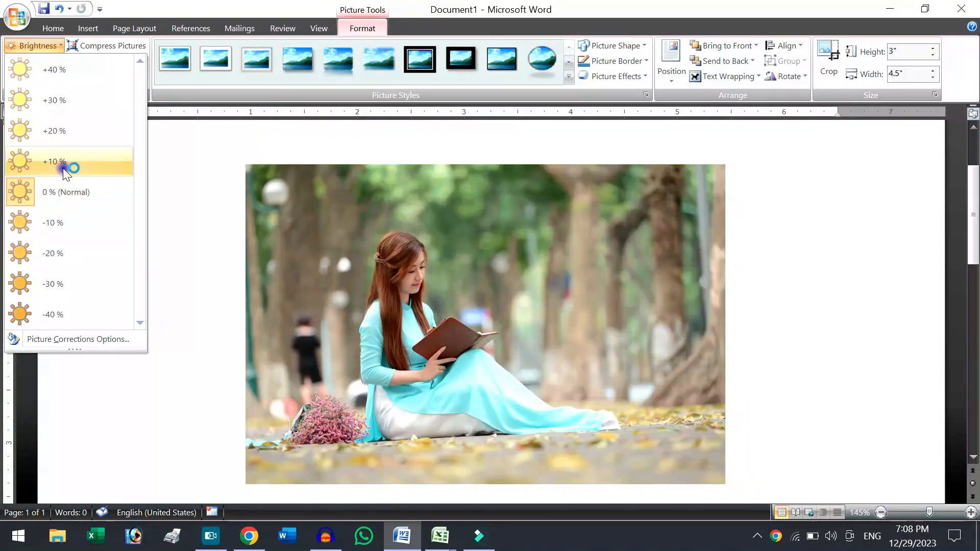
pyautogui.click(64, 168)
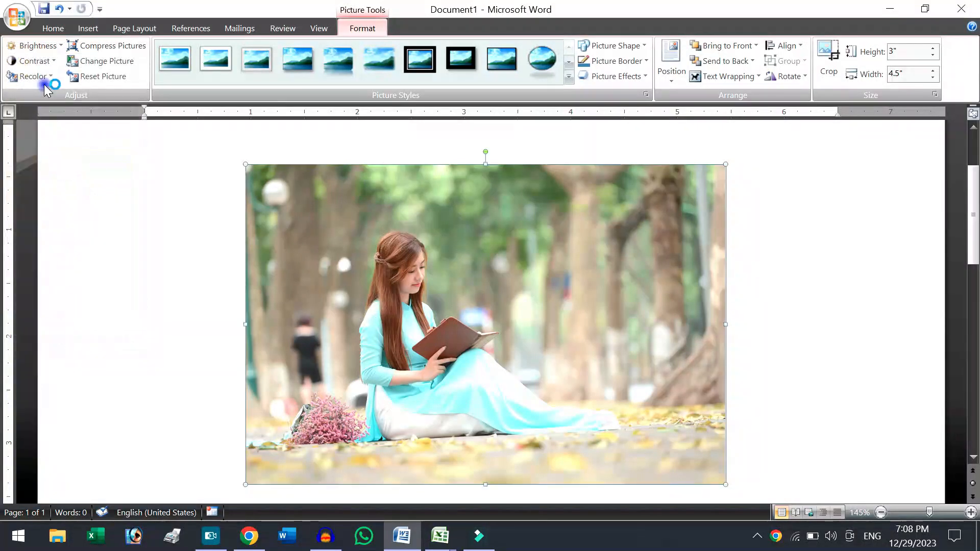
pyautogui.click(41, 60)
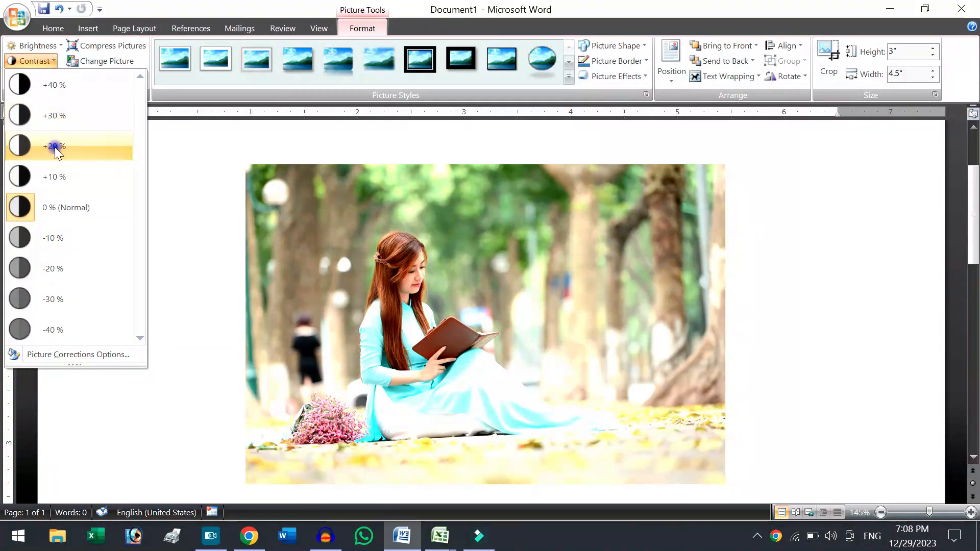
pyautogui.click(59, 113)
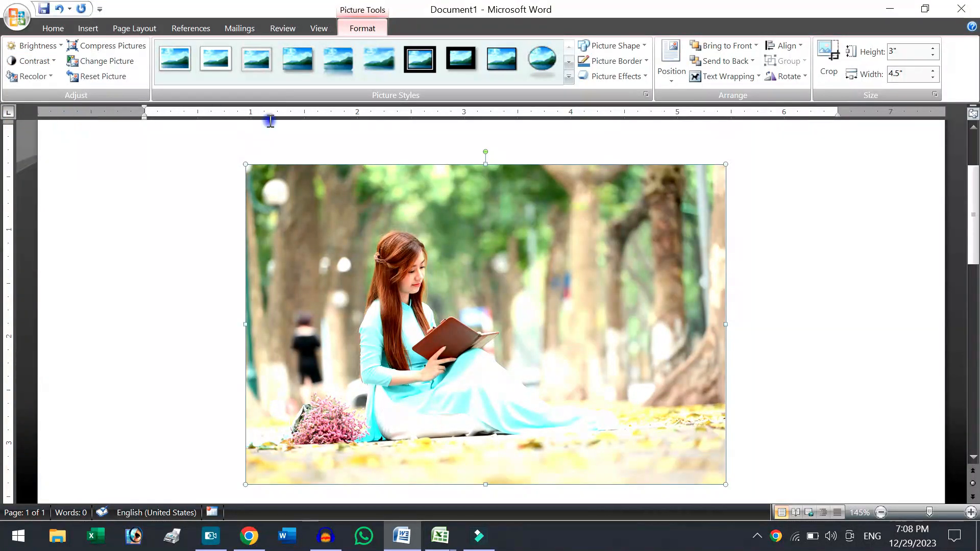
# Reset the picture's formatting and size, and move the enlarged picture up and to the left on the page.
pyautogui.click(112, 81)
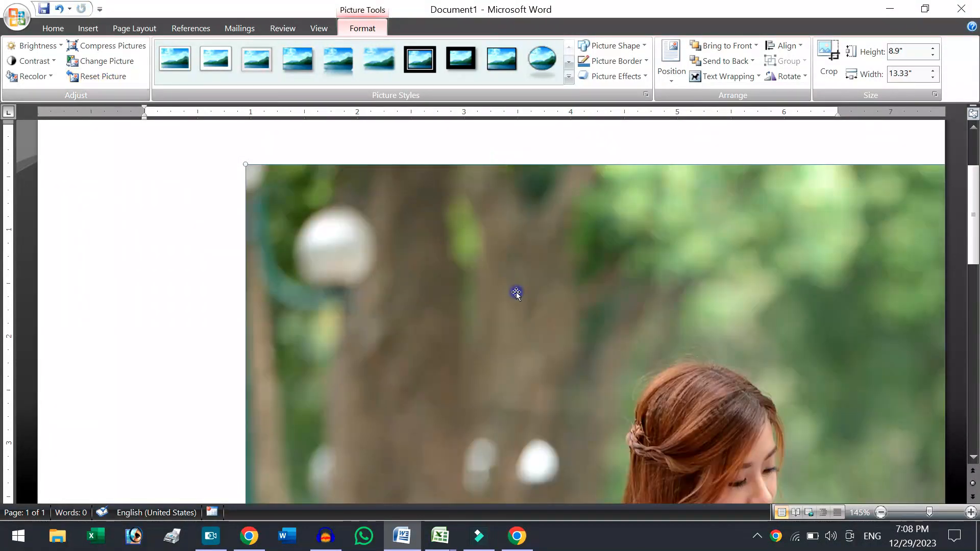
pyautogui.moveTo(619, 330); pyautogui.dragTo(522, 299)
pyautogui.moveTo(578, 338); pyautogui.dragTo(517, 285)
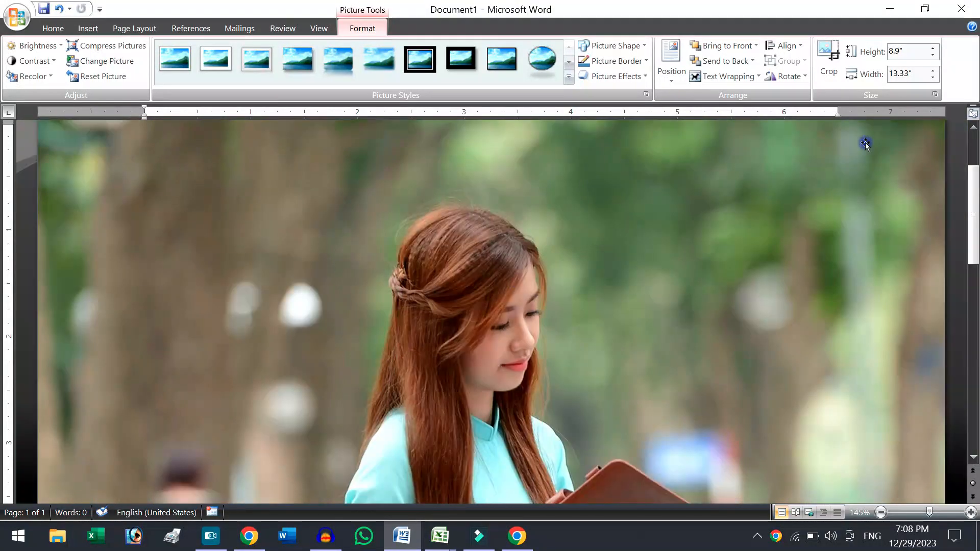
# Set the reset picture's height to 3" and reposition it near the top centre of the page.
pyautogui.click(905, 50)
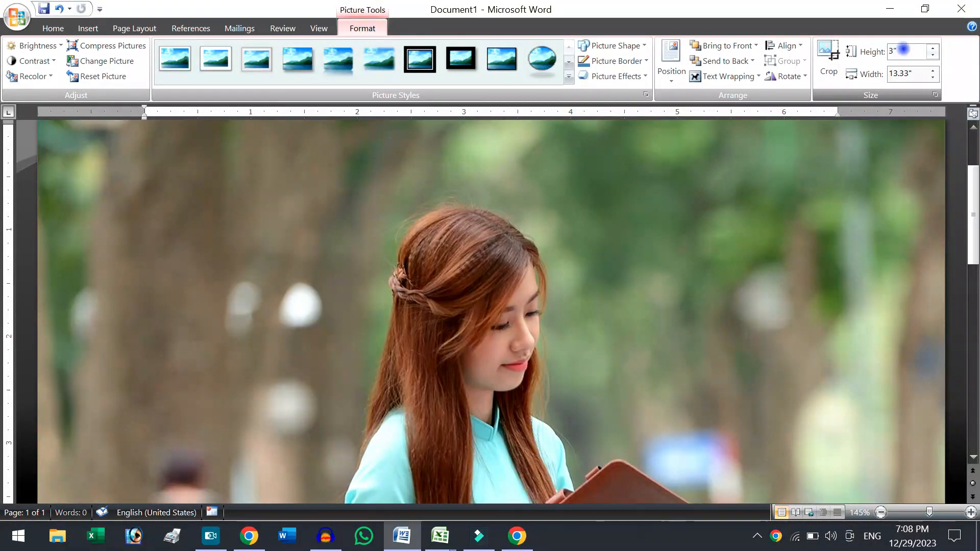
pyautogui.write('3')
pyautogui.press('Return')
pyautogui.moveTo(411, 192); pyautogui.dragTo(566, 286)
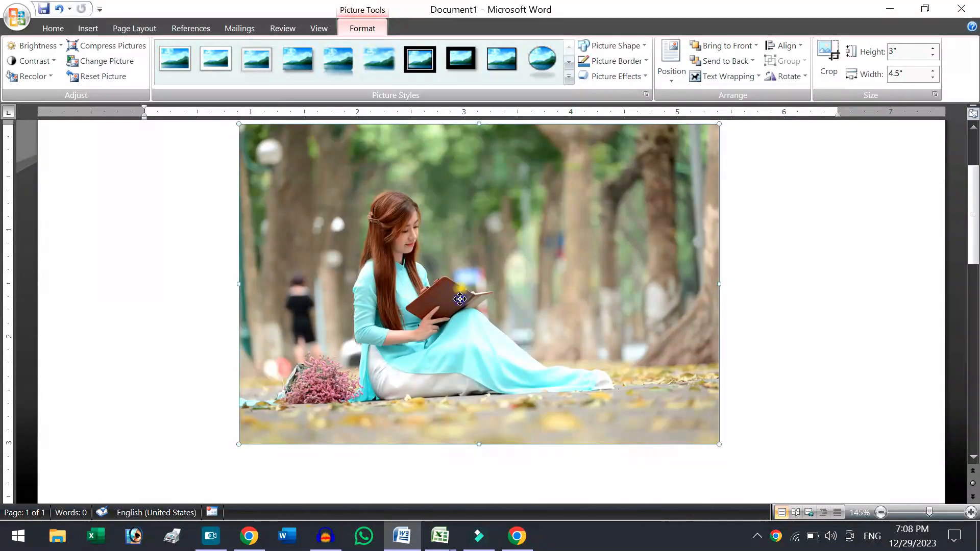
pyautogui.moveTo(461, 290); pyautogui.dragTo(461, 307)
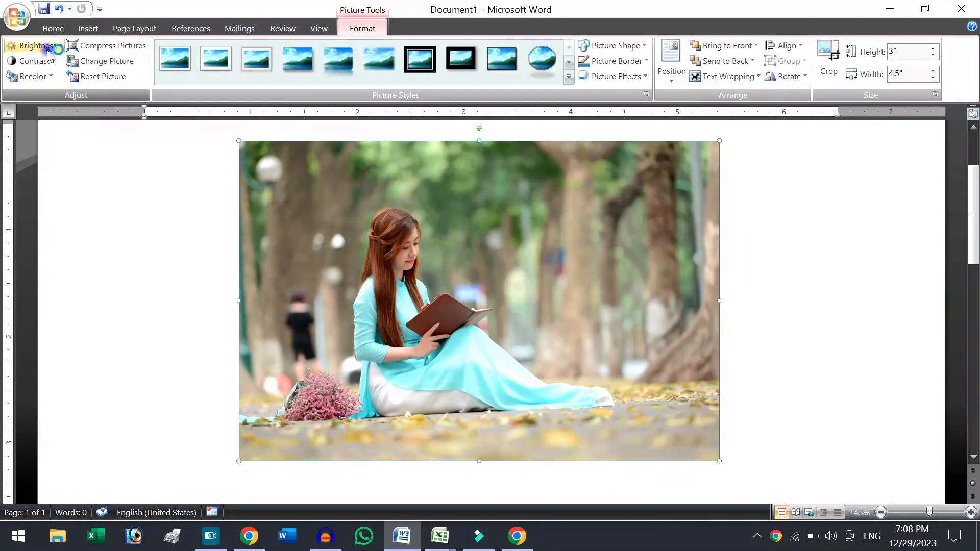
# Brighten the resized picture by +10 % and raise its contrast to +30 %.
pyautogui.click(50, 51)
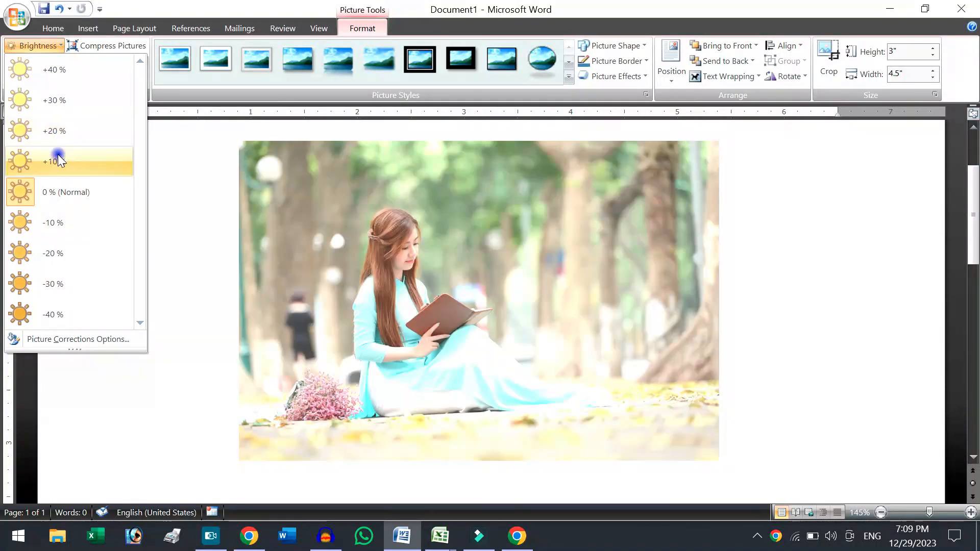
pyautogui.click(59, 158)
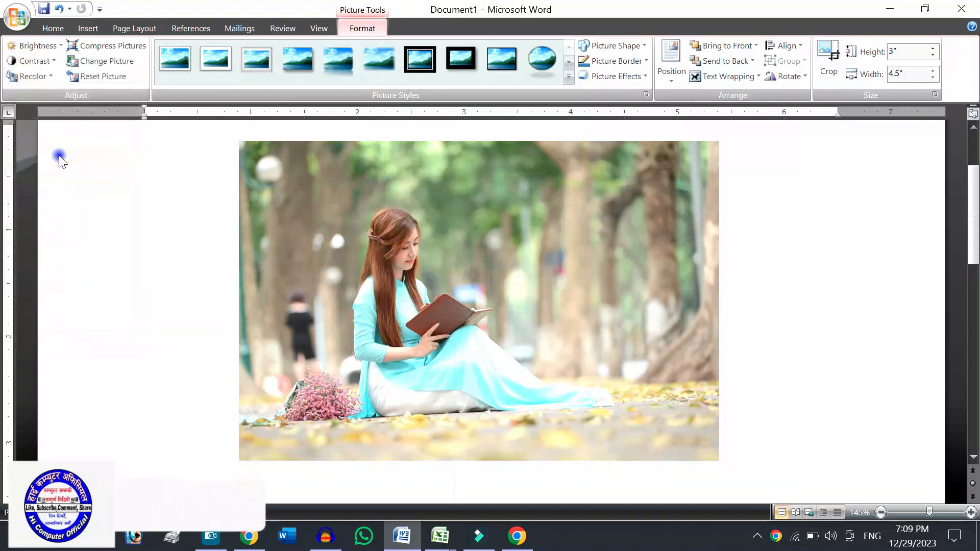
pyautogui.click(41, 61)
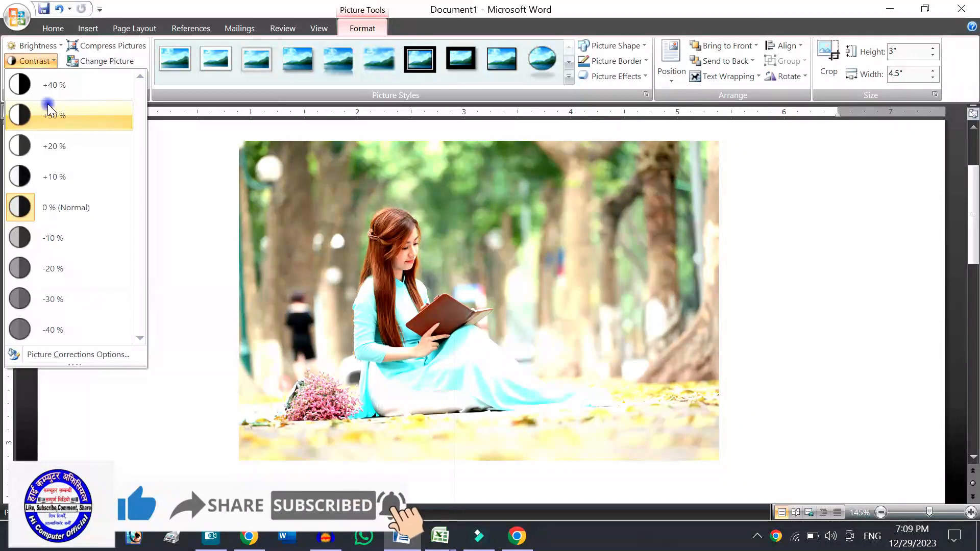
pyautogui.click(48, 106)
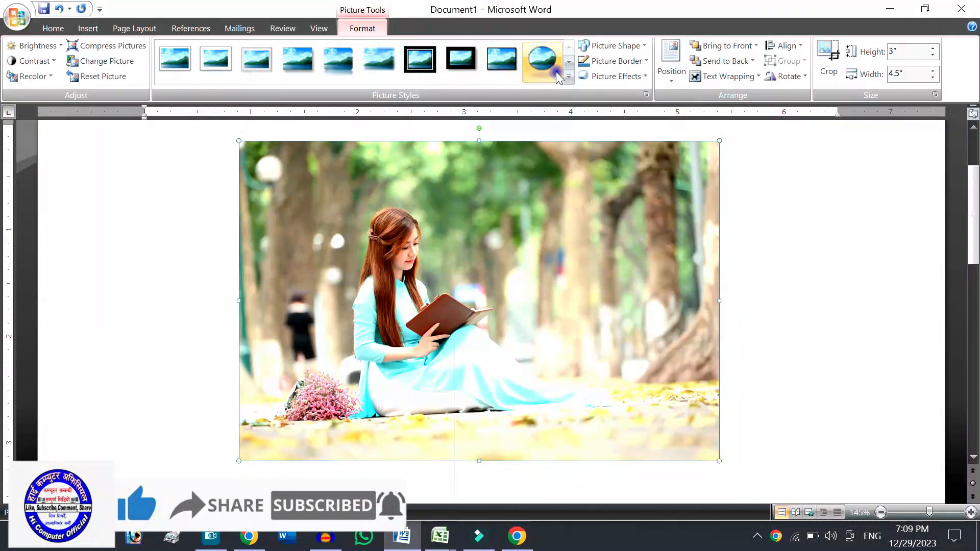
# Apply the double black frame picture style to the picture.
pyautogui.click(569, 79)
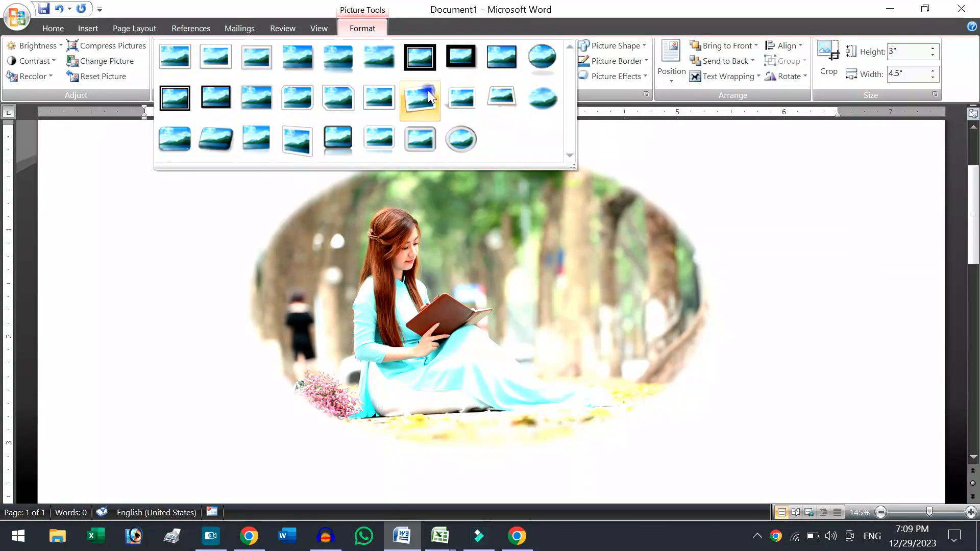
pyautogui.click(417, 58)
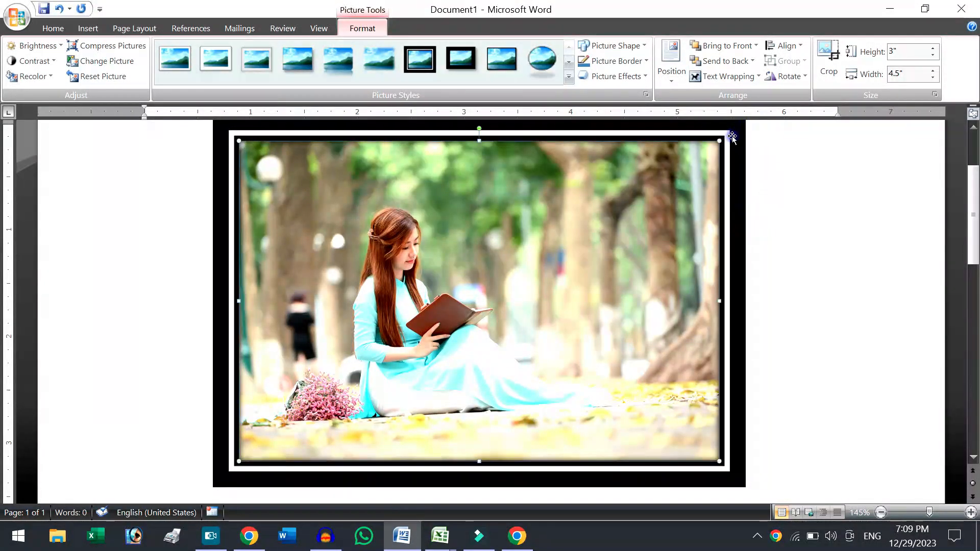
# Shrink the framed picture to about 2.75" by 4.13" and try its border in yellow and in dark blue.
pyautogui.moveTo(707, 145); pyautogui.dragTo(662, 169)
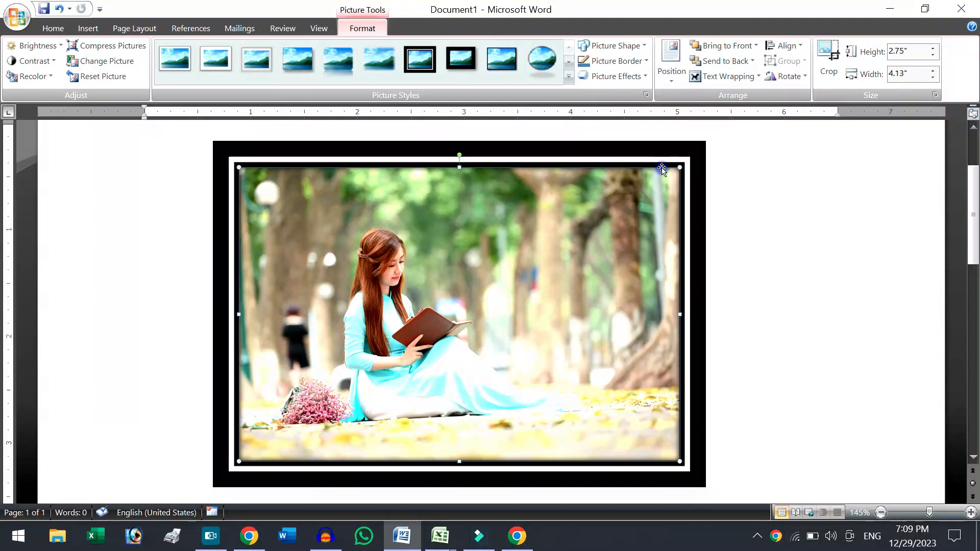
pyautogui.click(620, 60)
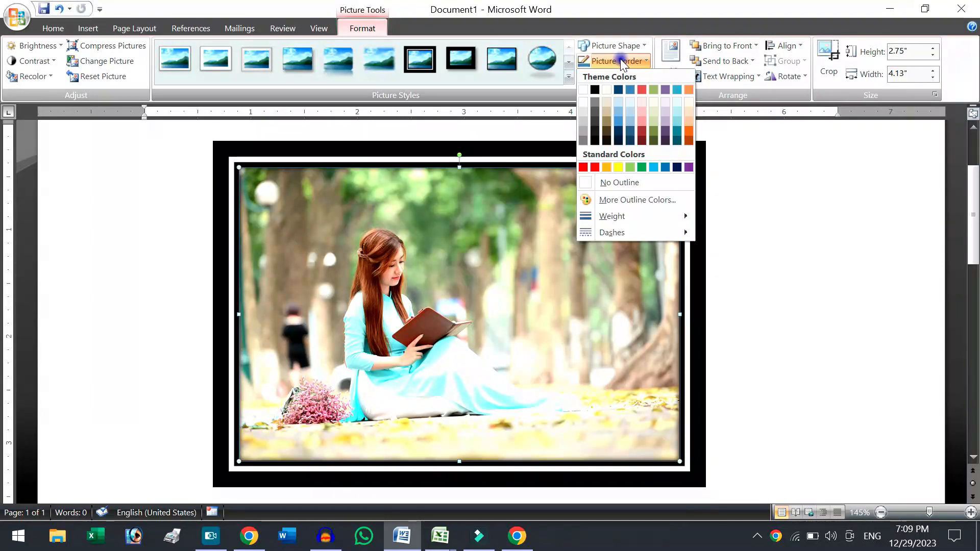
pyautogui.click(619, 167)
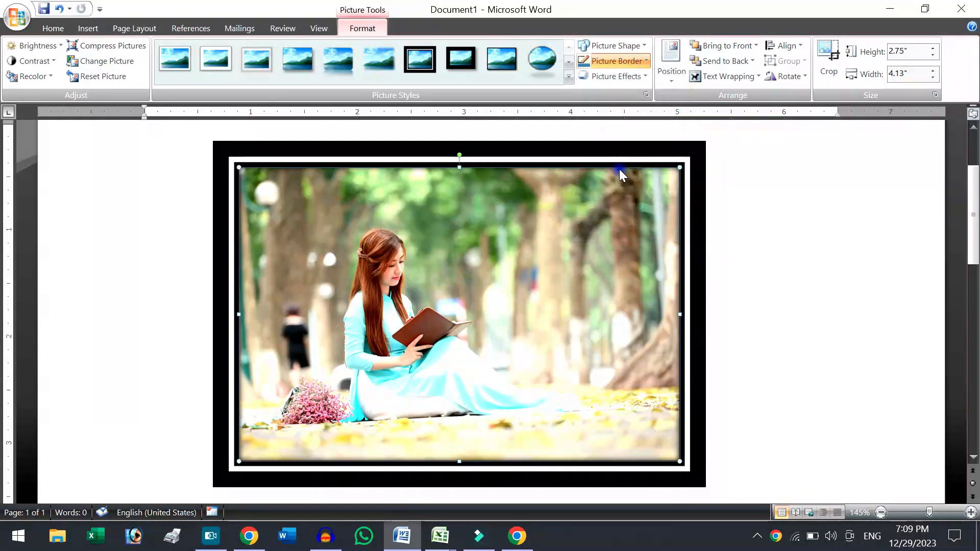
pyautogui.click(620, 61)
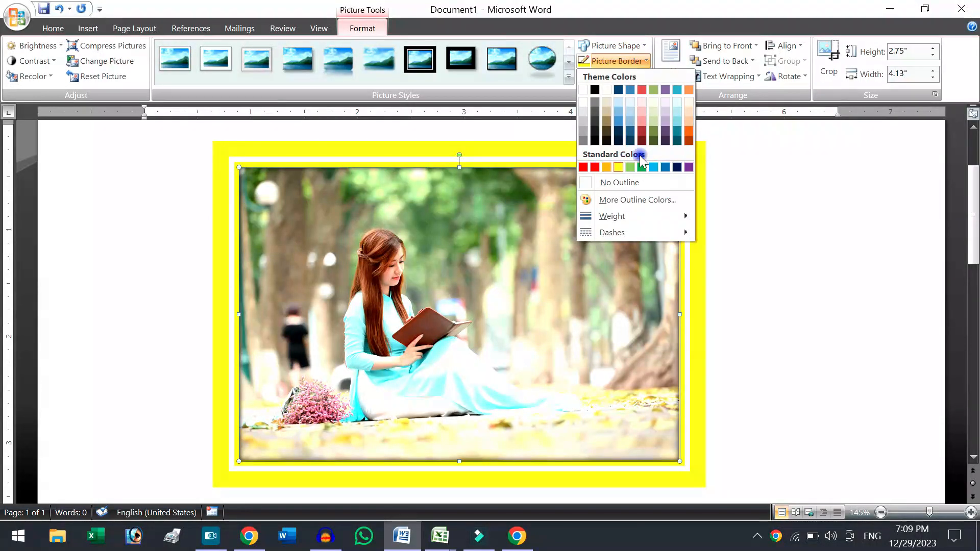
pyautogui.click(676, 167)
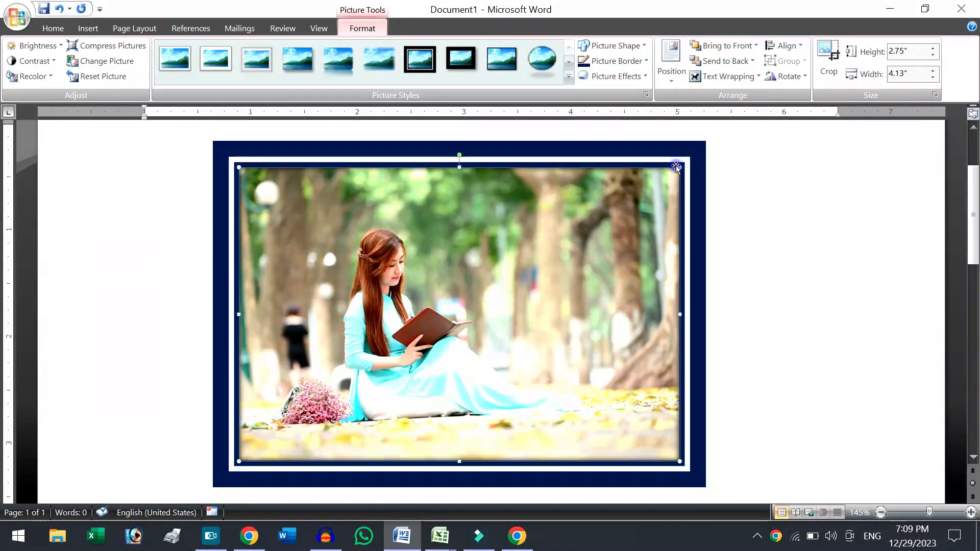
# Change the picture's shape to a heart and colour its border red.
pyautogui.click(629, 48)
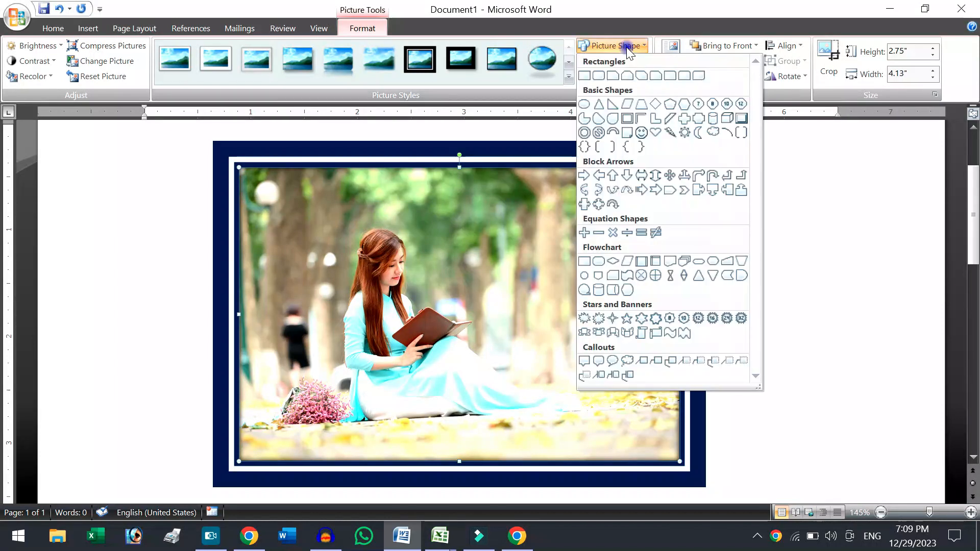
pyautogui.click(655, 134)
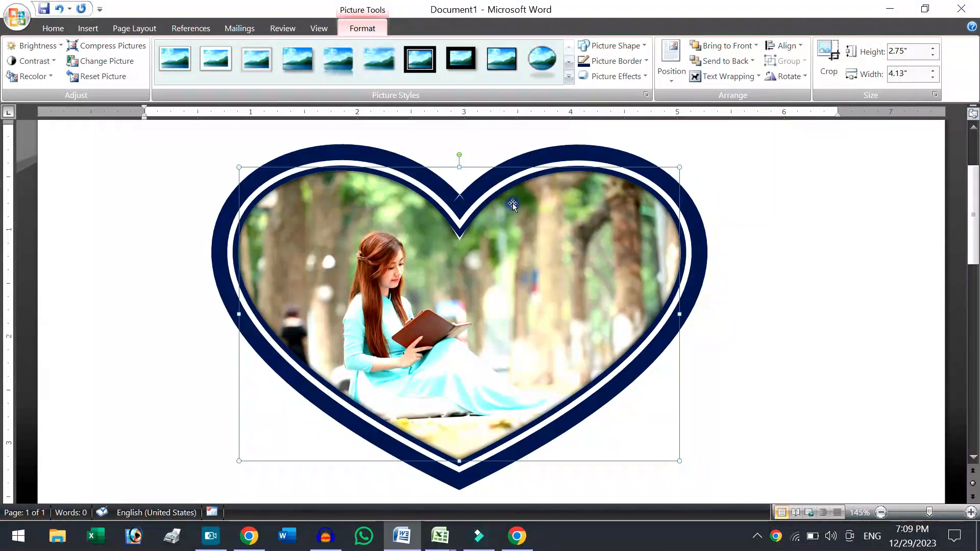
pyautogui.click(637, 61)
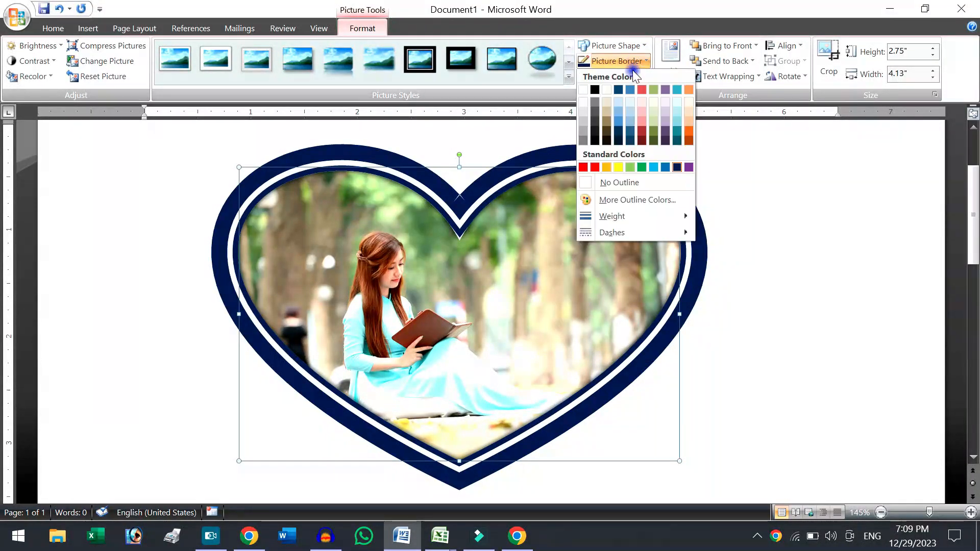
pyautogui.click(595, 167)
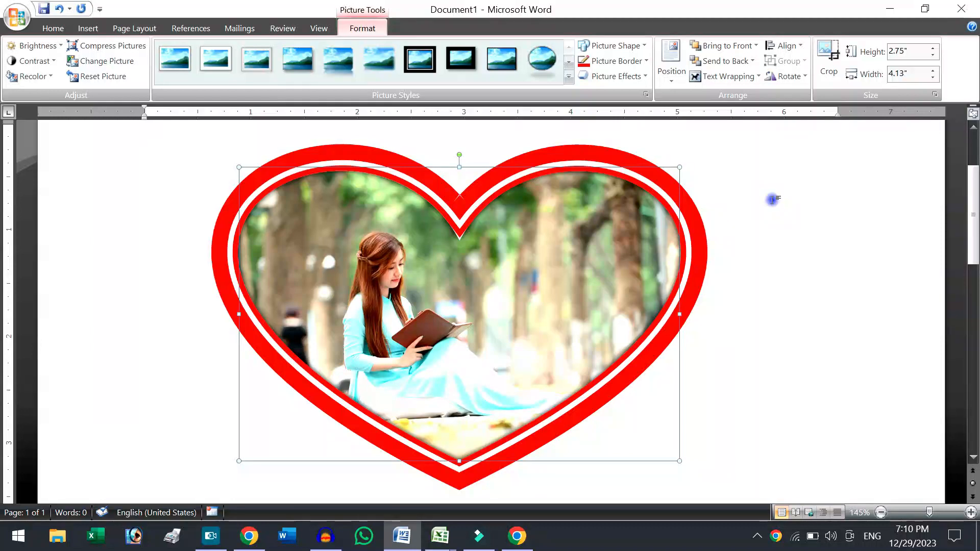
pyautogui.click(730, 201)
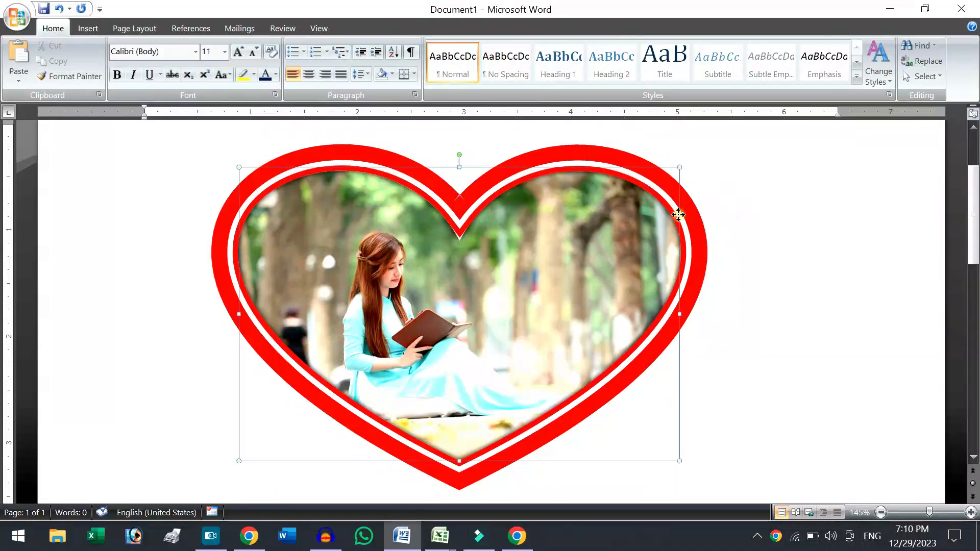
# Shrink the heart-shaped picture proportionally to about 2.46" high by 3.7" wide.
pyautogui.click(676, 170)
pyautogui.moveTo(679, 169); pyautogui.dragTo(515, 179)
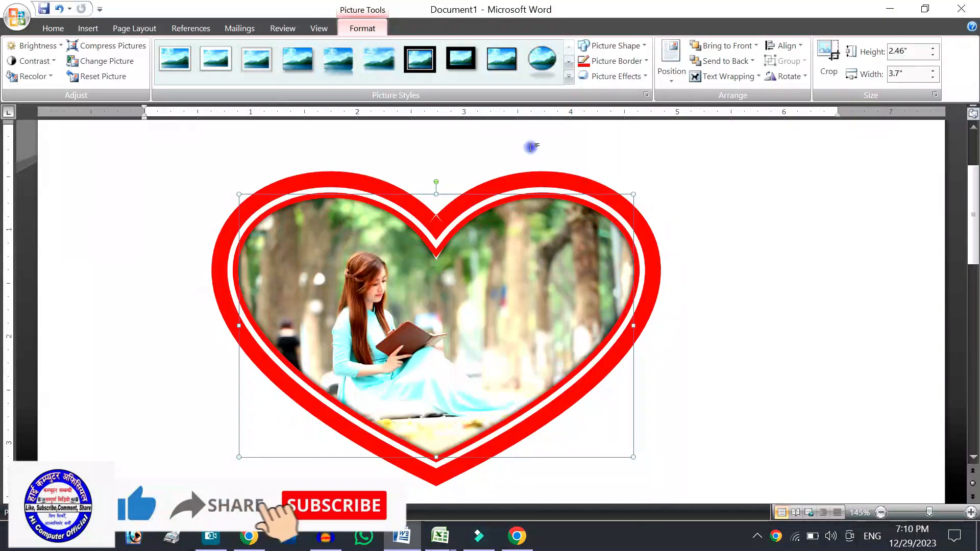
pyautogui.click(688, 168)
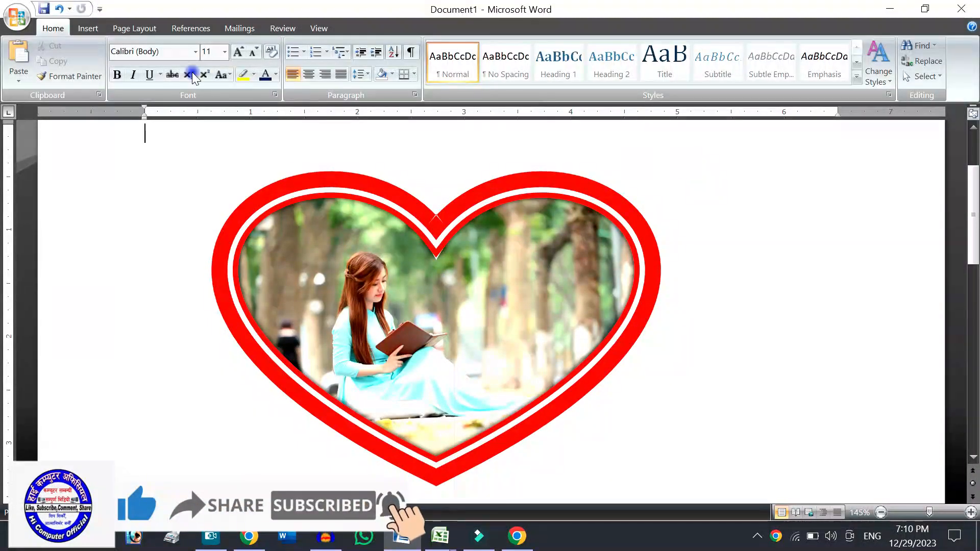
# Insert the picture woman-3640935_1920 from the Downloads folder and set its text wrapping to Behind Text.
pyautogui.click(80, 29)
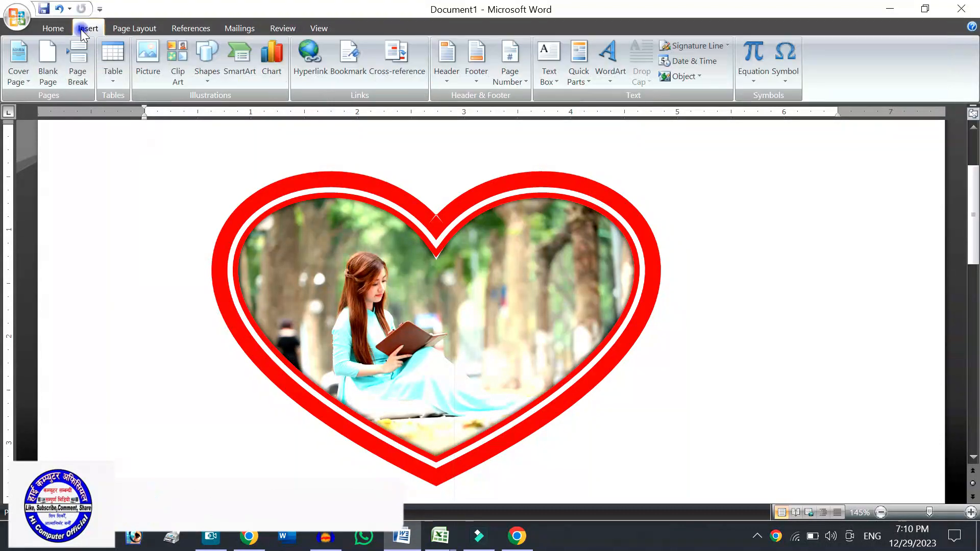
pyautogui.click(147, 57)
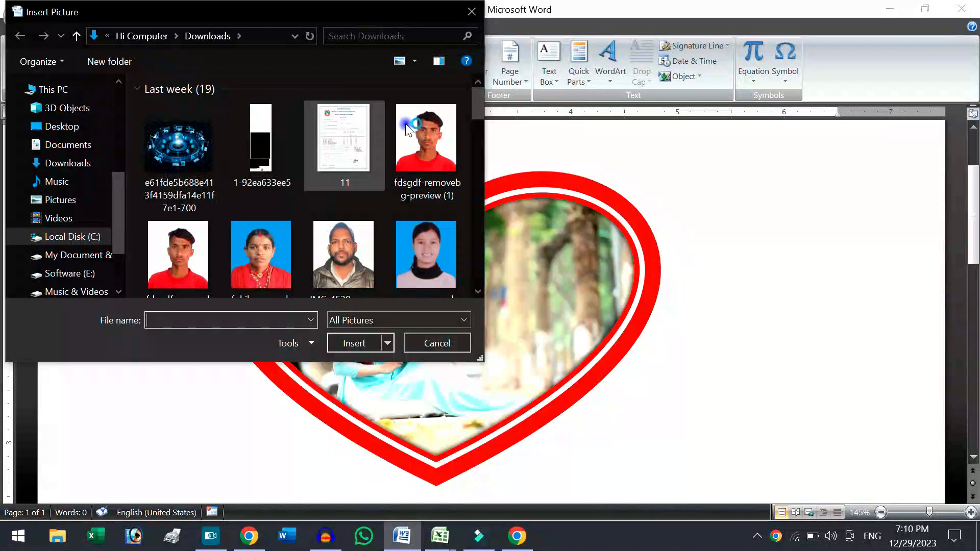
pyautogui.moveTo(476, 99); pyautogui.dragTo(471, 198)
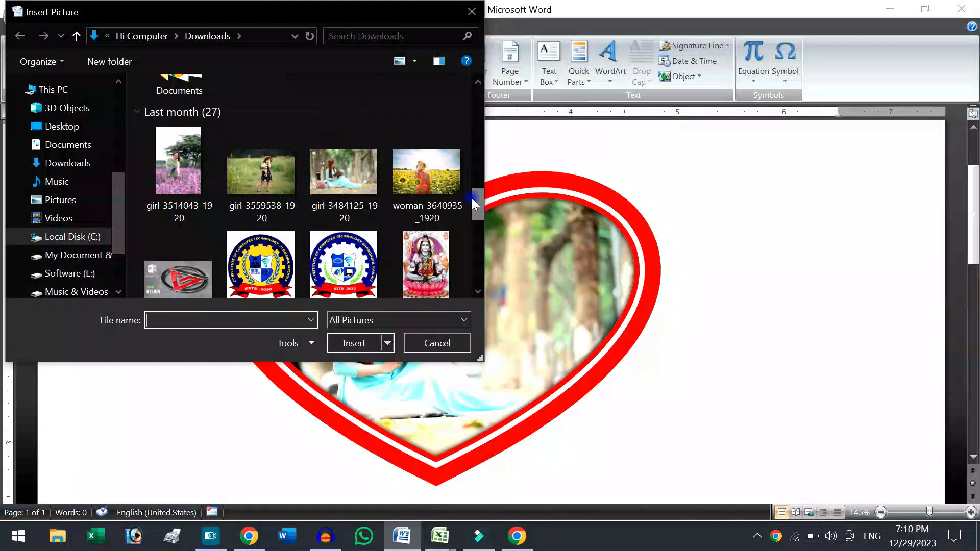
pyautogui.doubleClick(442, 179)
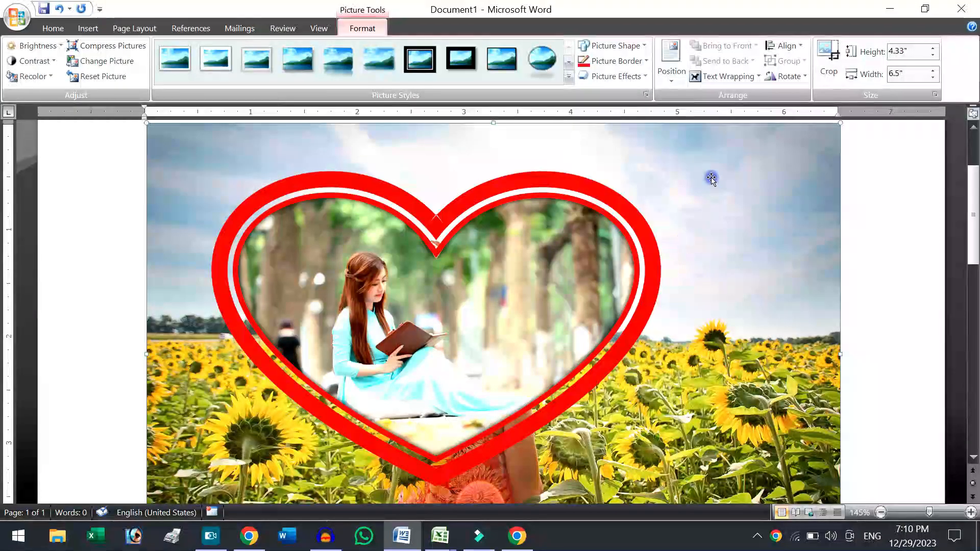
pyautogui.click(722, 78)
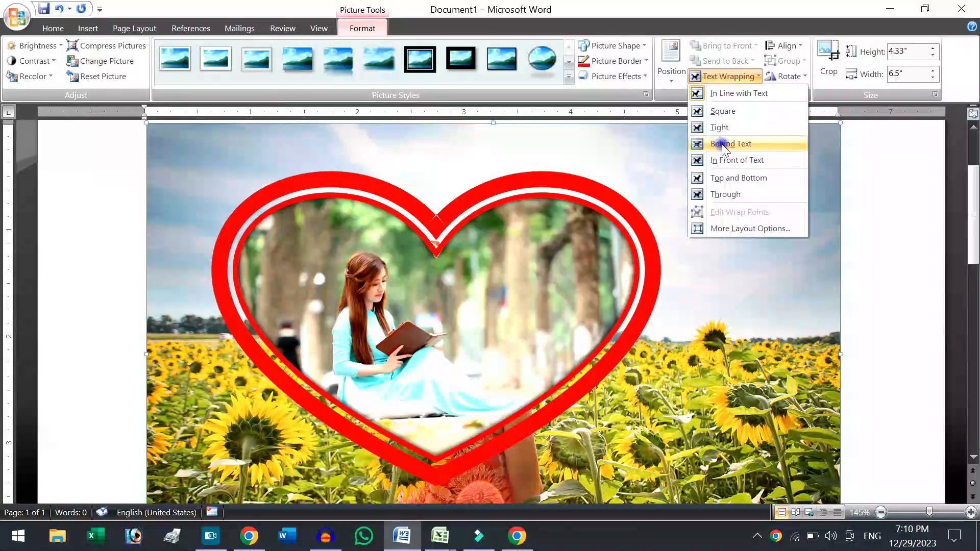
pyautogui.click(727, 145)
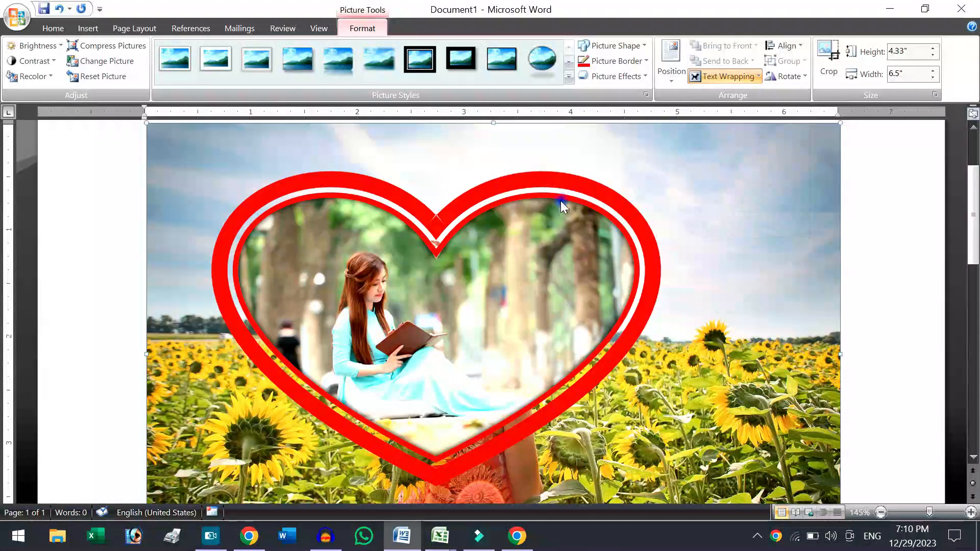
# Set the heart picture's width to 2" and place it in the upper-right sky area of the sunflower picture.
pyautogui.click(483, 212)
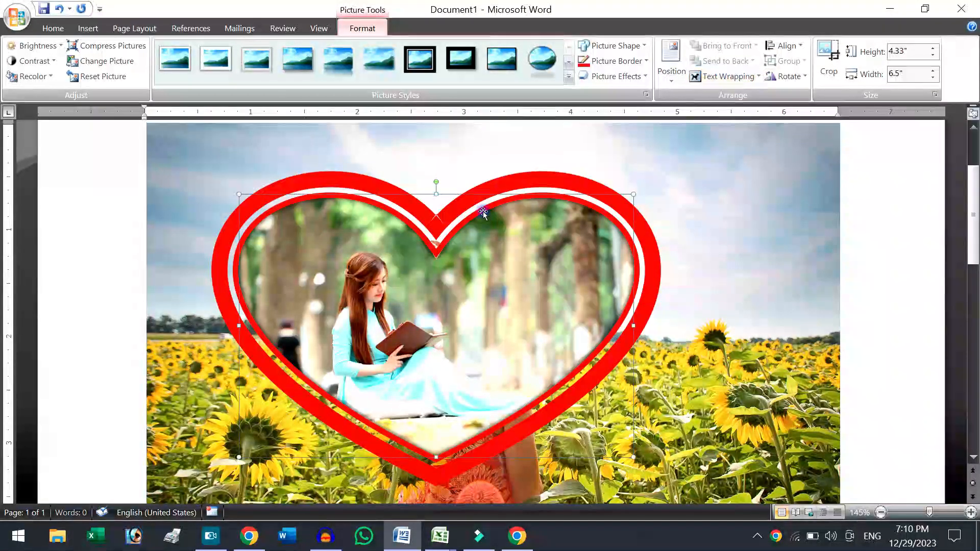
pyautogui.moveTo(655, 181); pyautogui.dragTo(653, 177)
pyautogui.click(915, 73)
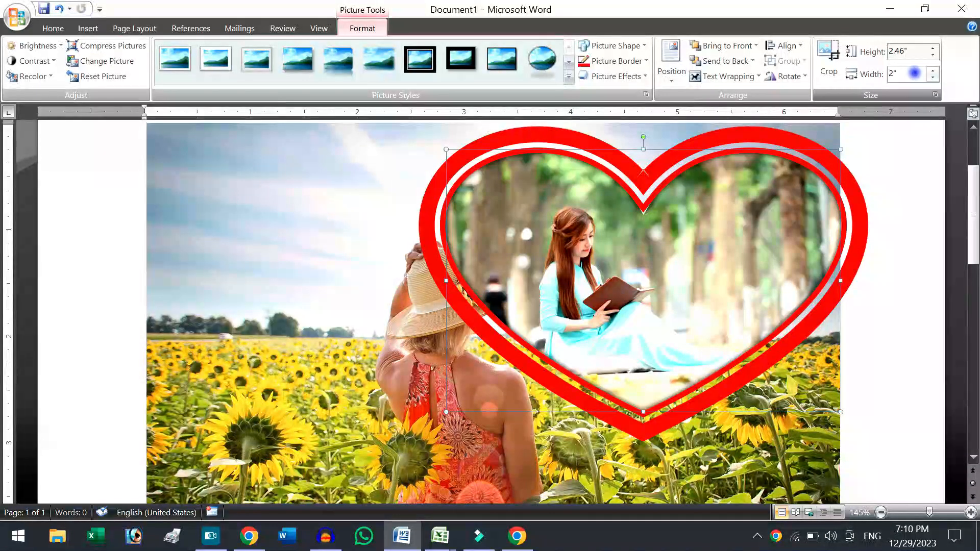
pyautogui.press('Return')
pyautogui.moveTo(662, 174); pyautogui.dragTo(733, 178)
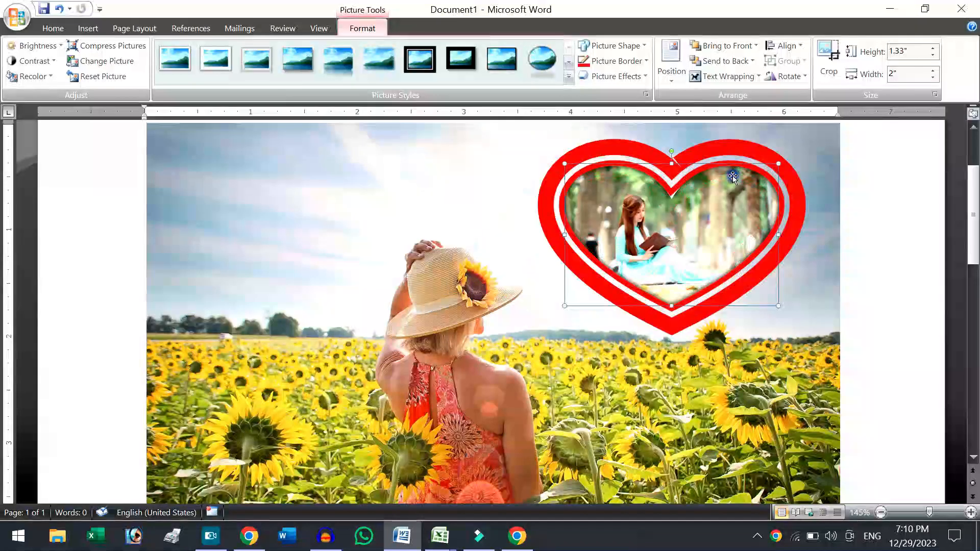
# Apply the tilted 3-D preset effect from the third row, second column, to the heart picture.
pyautogui.click(493, 199)
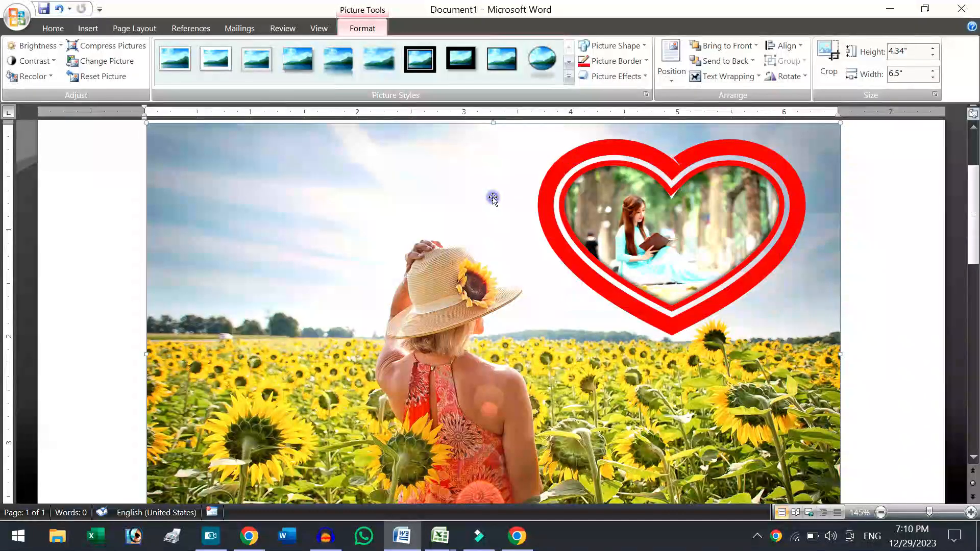
pyautogui.click(646, 192)
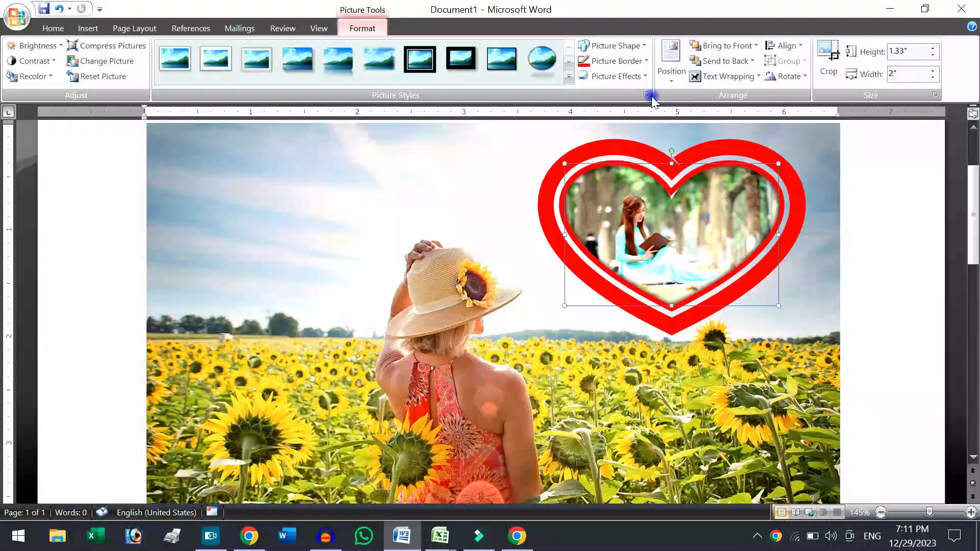
pyautogui.click(641, 77)
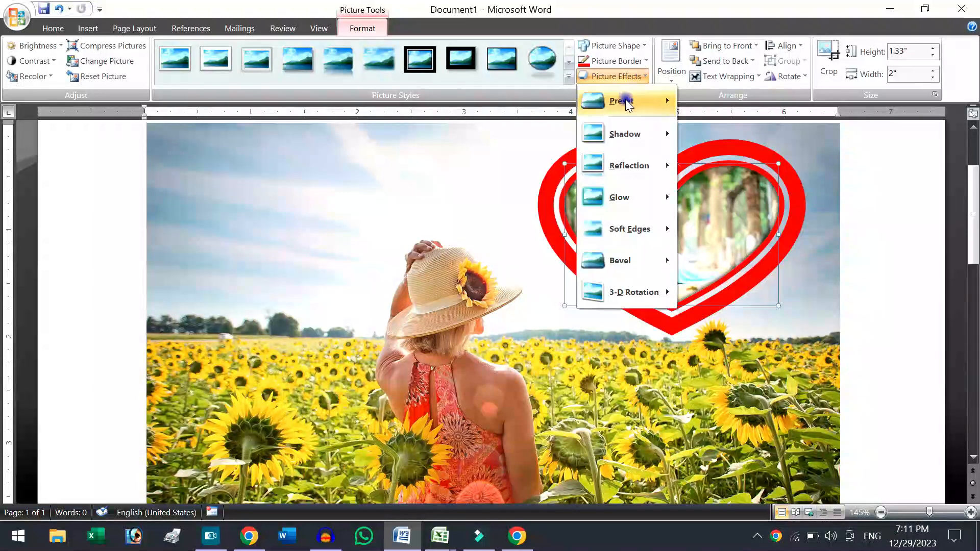
pyautogui.moveTo(625, 99)
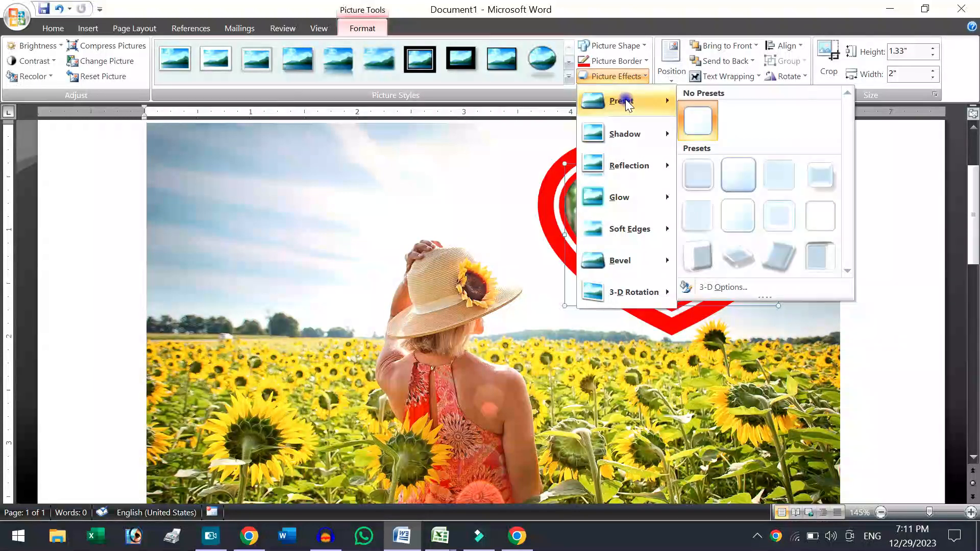
pyautogui.click(733, 258)
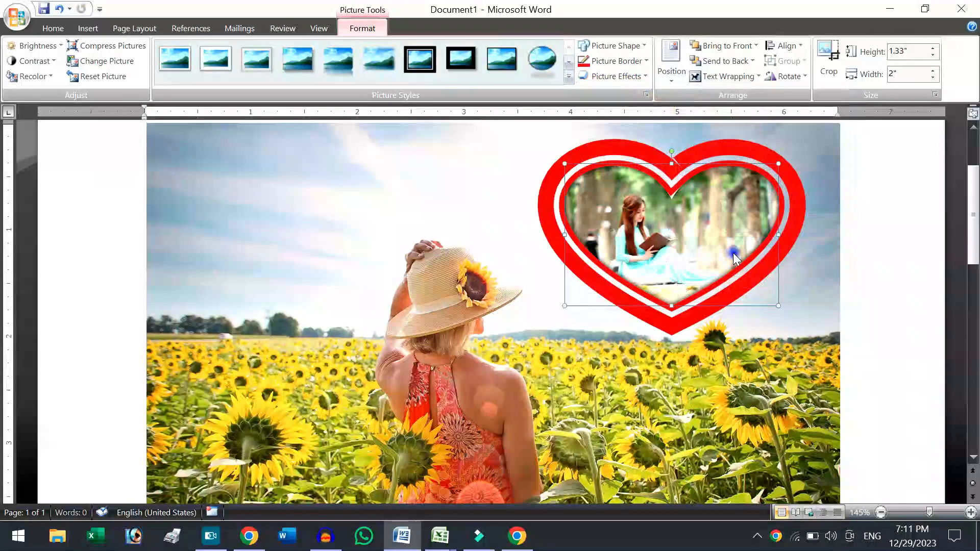
# Apply the preset effect in the second row, third column, to the heart picture.
pyautogui.click(624, 78)
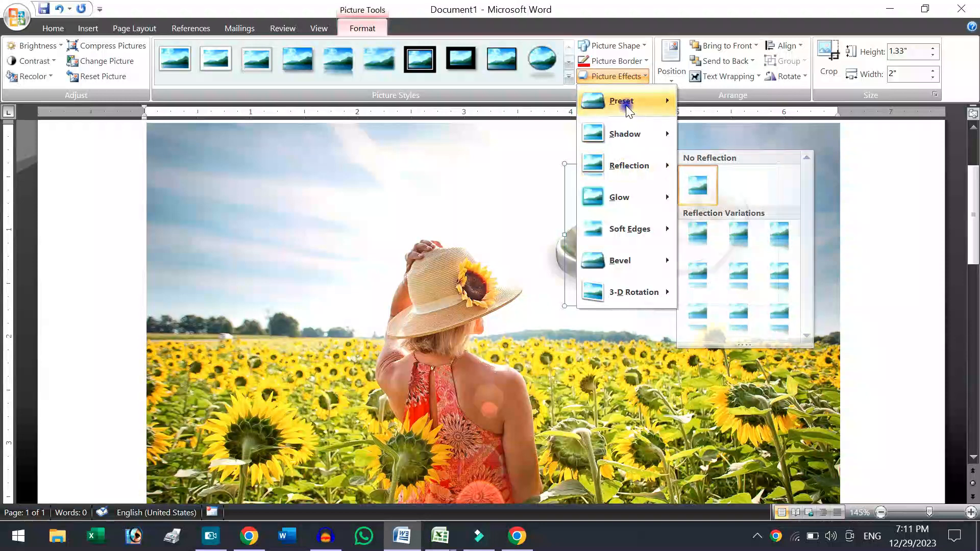
pyautogui.moveTo(624, 100)
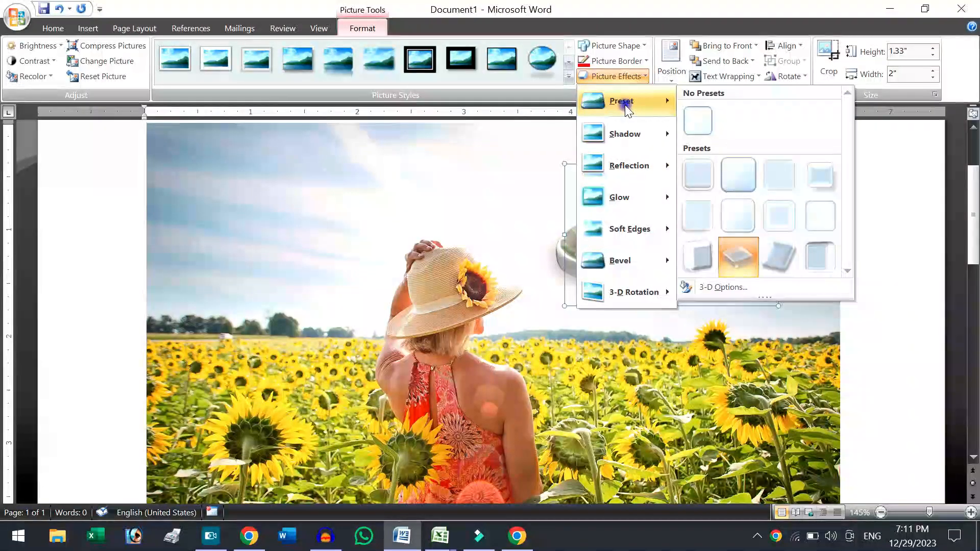
pyautogui.click(788, 225)
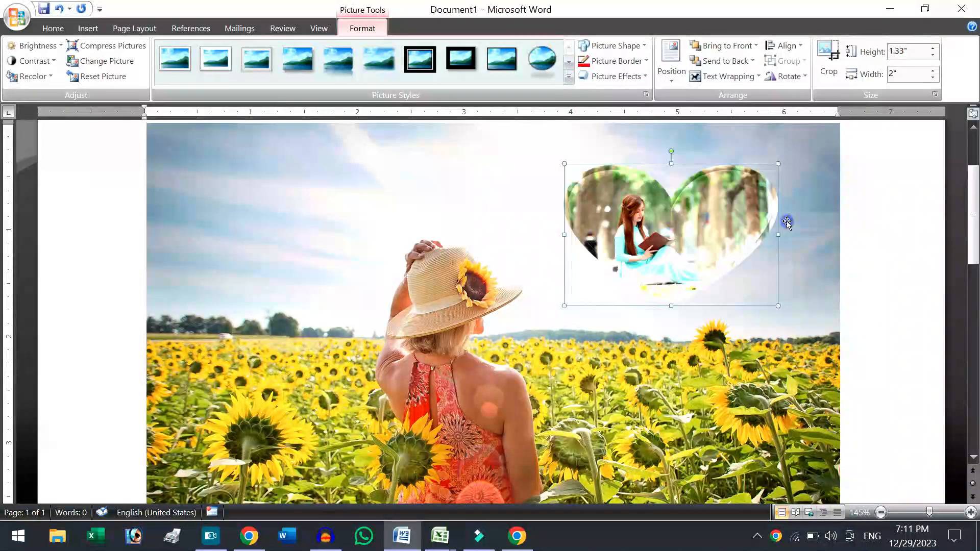
# Add the outer shadow from the middle of the first row to the heart picture.
pyautogui.click(633, 76)
pyautogui.moveTo(622, 130)
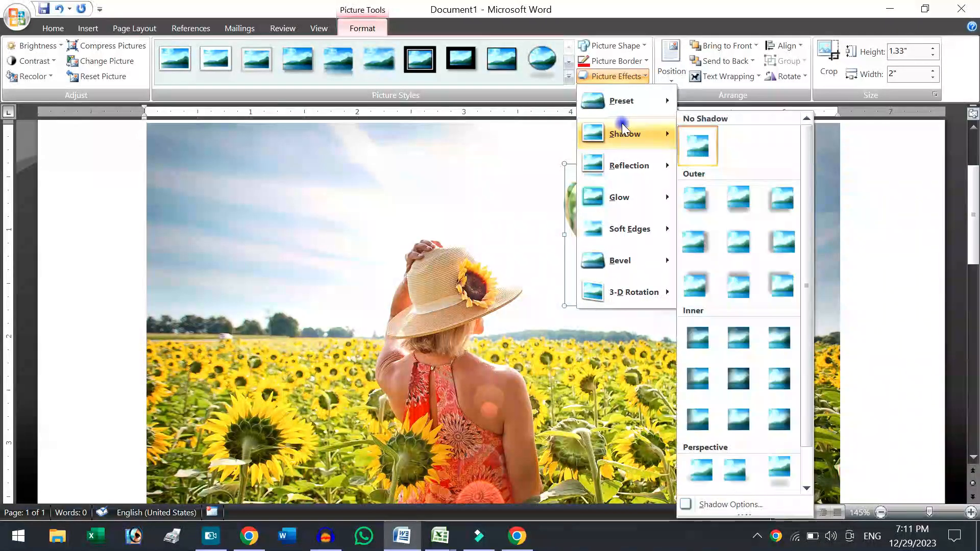
pyautogui.click(736, 207)
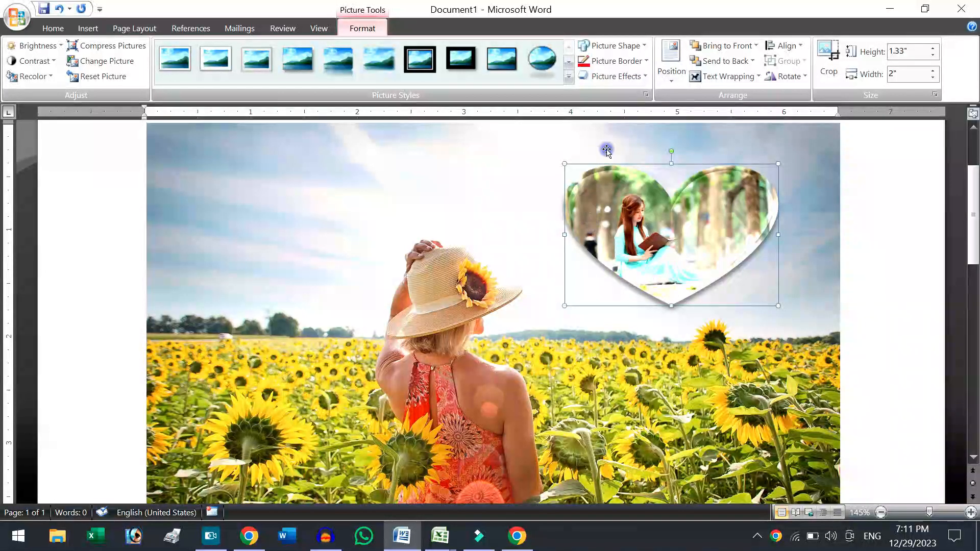
# Apply the fourth bevel in the first row to the heart picture.
pyautogui.click(616, 76)
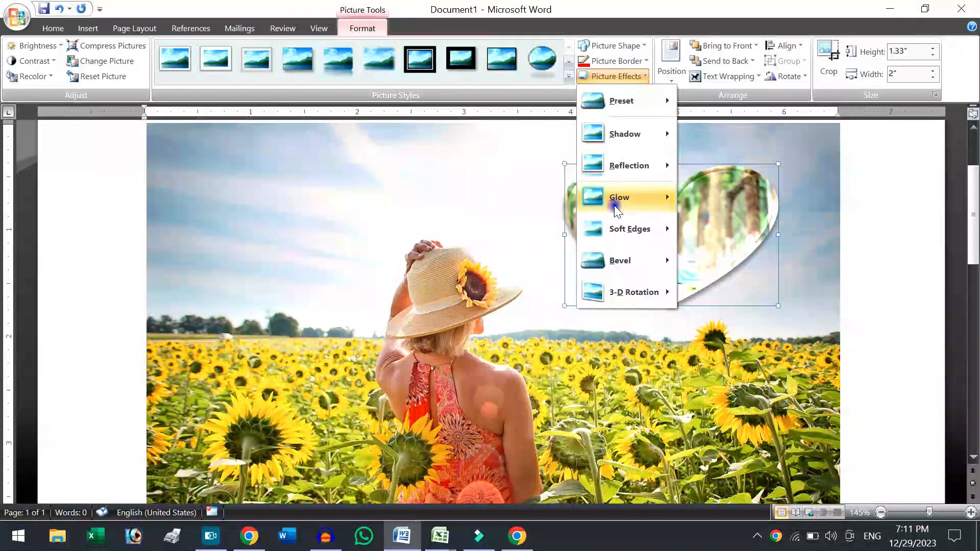
pyautogui.moveTo(618, 260)
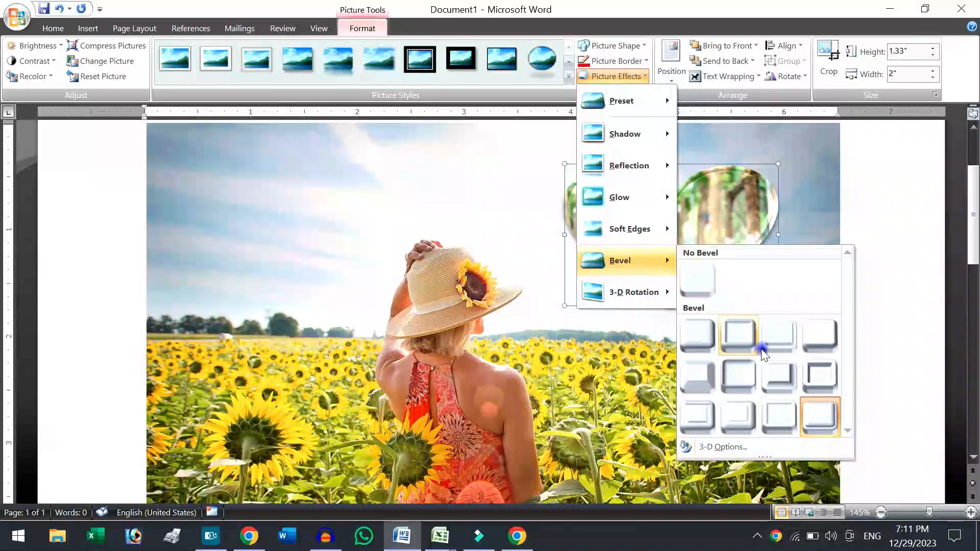
pyautogui.click(818, 346)
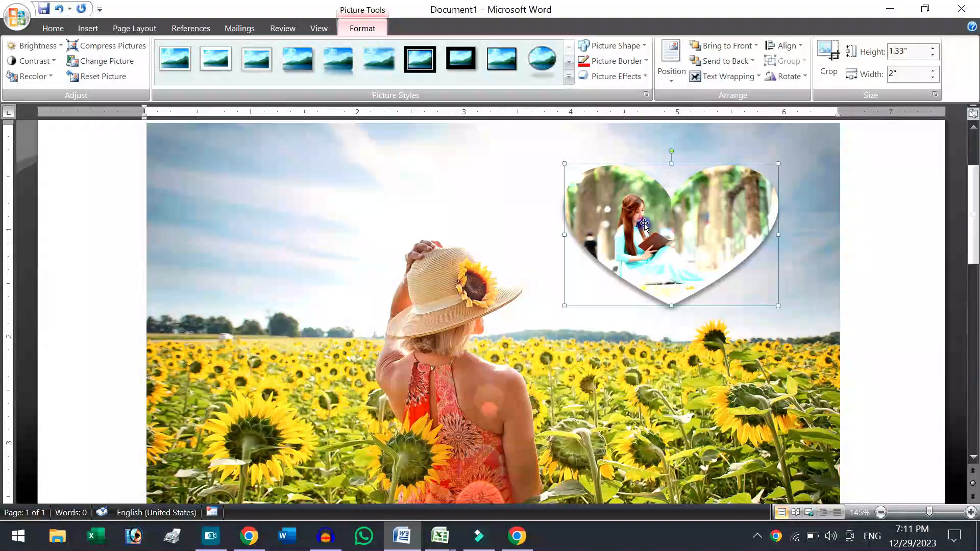
# Apply the perspective 3-D rotation from the second row, fourth column, to the heart picture.
pyautogui.click(628, 75)
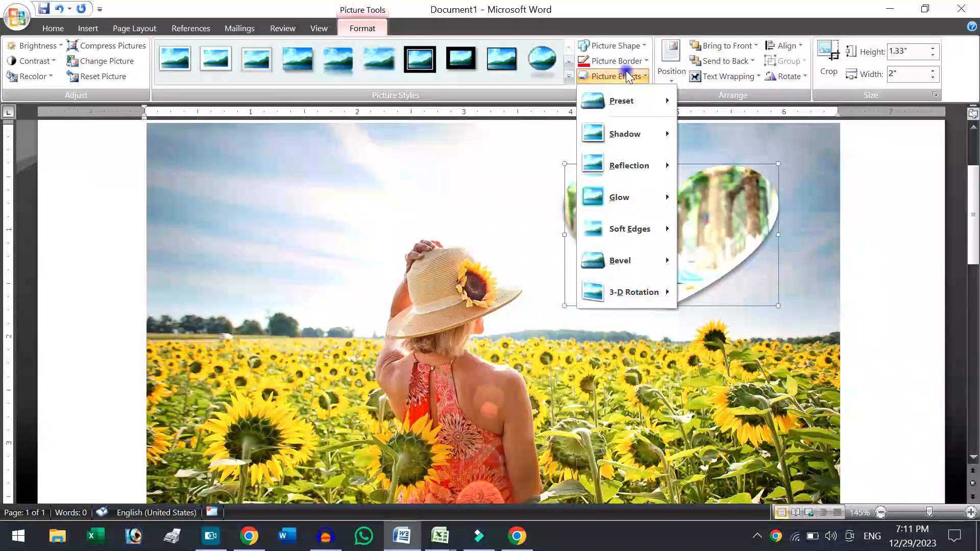
pyautogui.moveTo(638, 235)
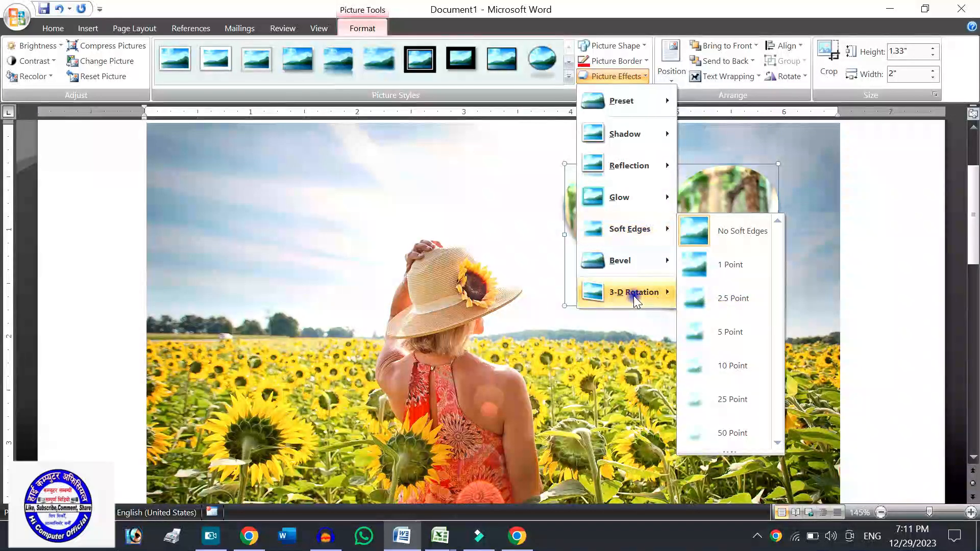
pyautogui.moveTo(636, 299)
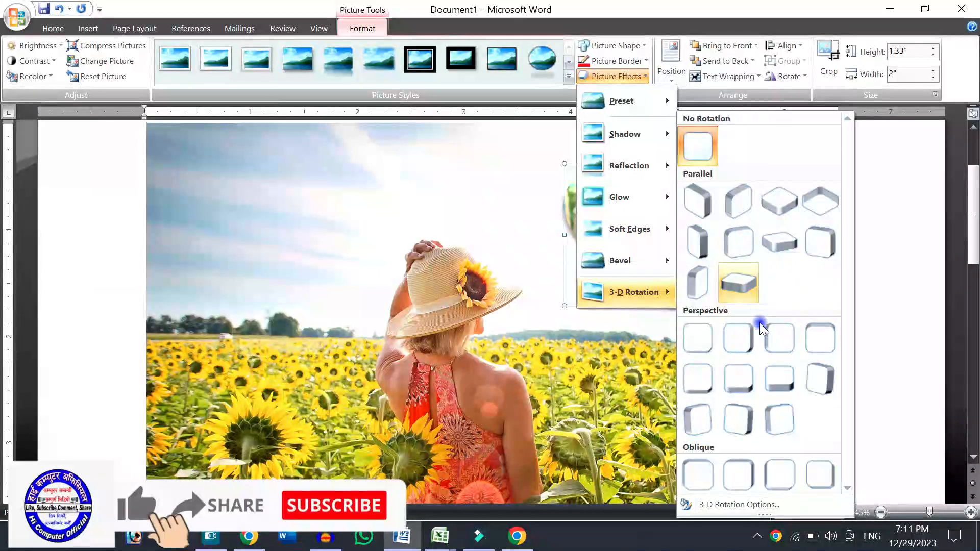
pyautogui.click(819, 382)
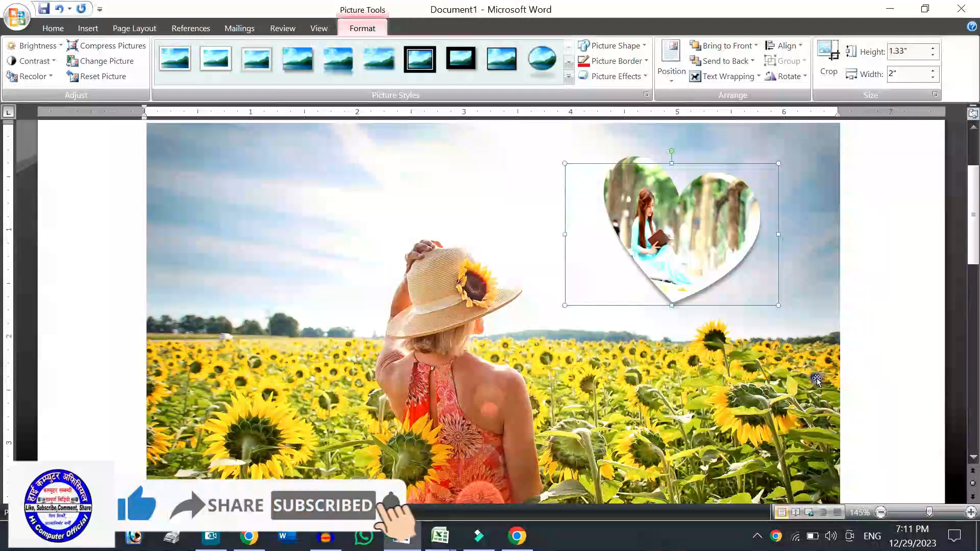
# Apply the preset effect in the third row, fourth column, to the heart picture.
pyautogui.click(630, 76)
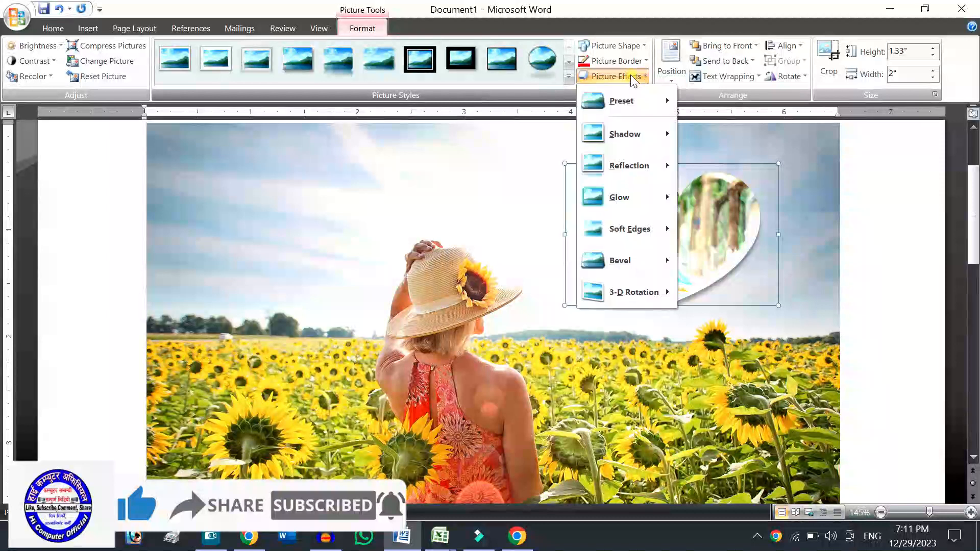
pyautogui.moveTo(633, 113)
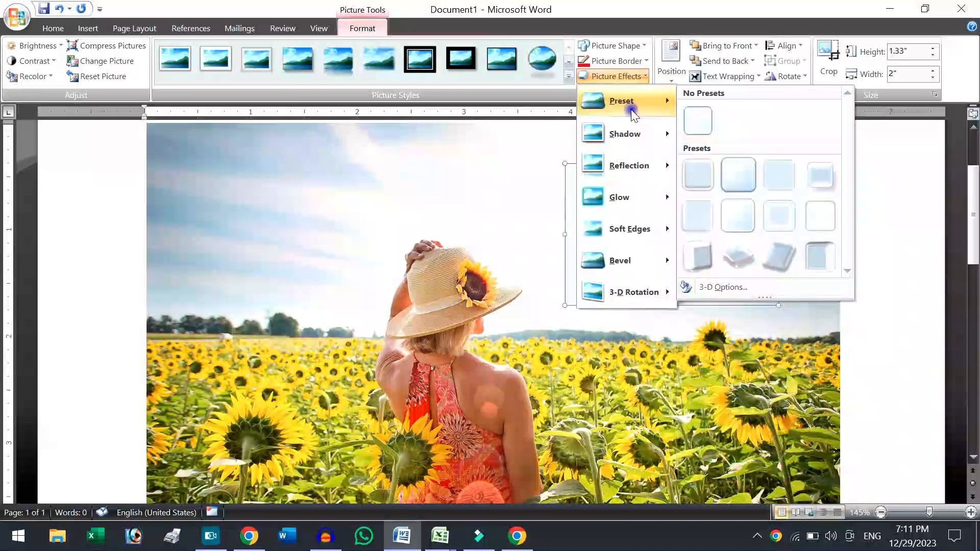
pyautogui.click(817, 256)
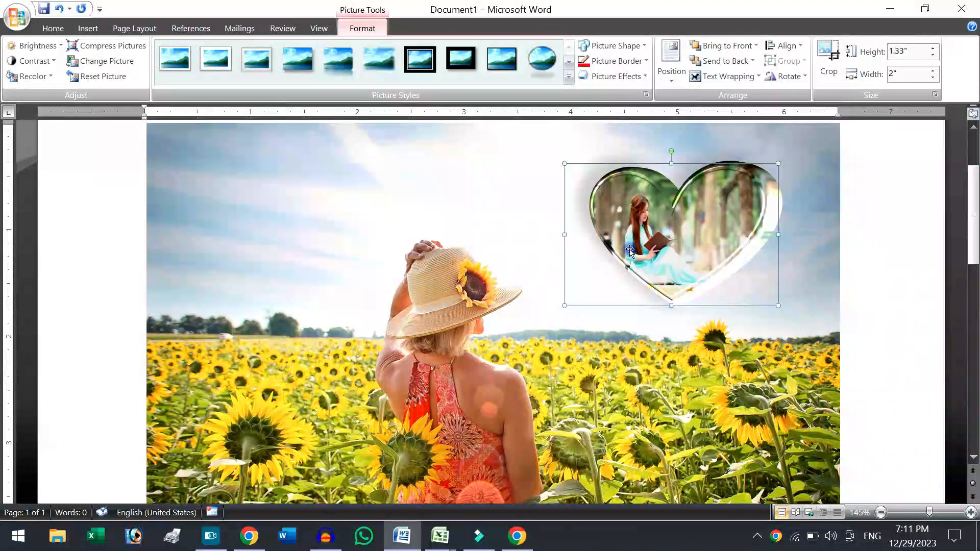
# Set the large sunflower picture's contrast to +10 % and its brightness to -20 %.
pyautogui.click(432, 225)
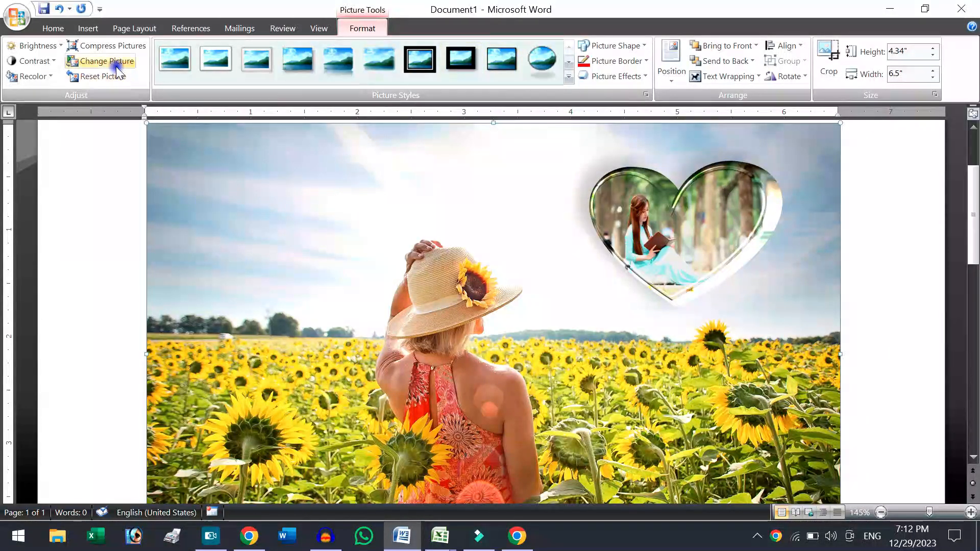
pyautogui.click(54, 59)
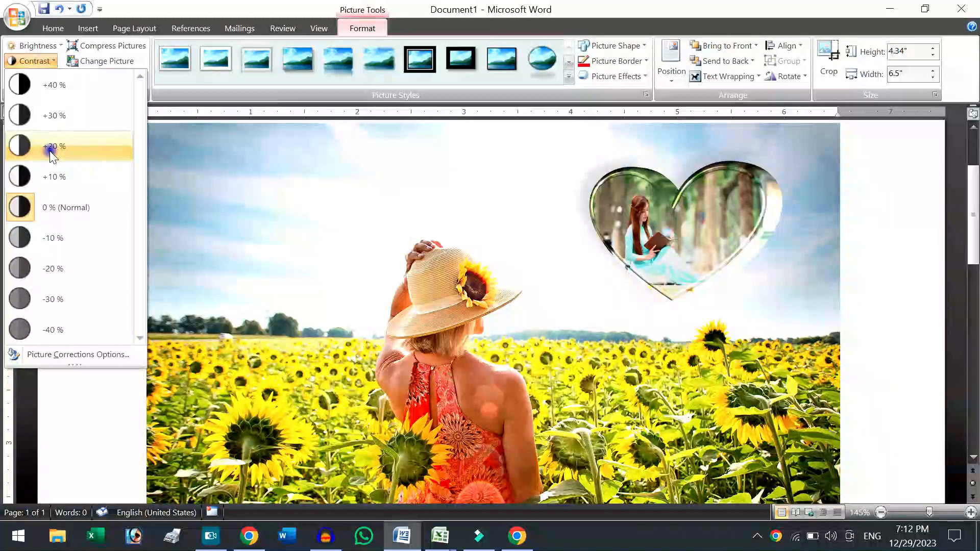
pyautogui.click(54, 177)
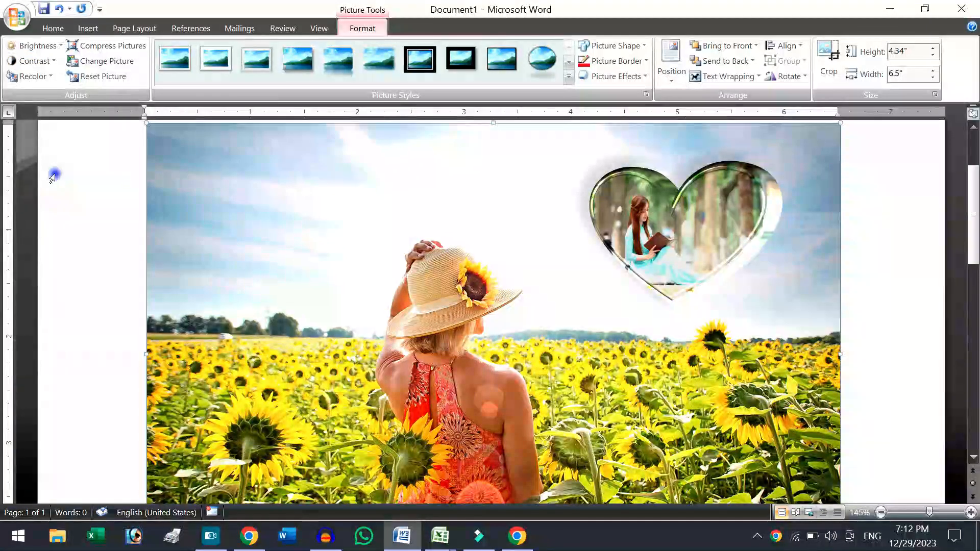
pyautogui.click(39, 44)
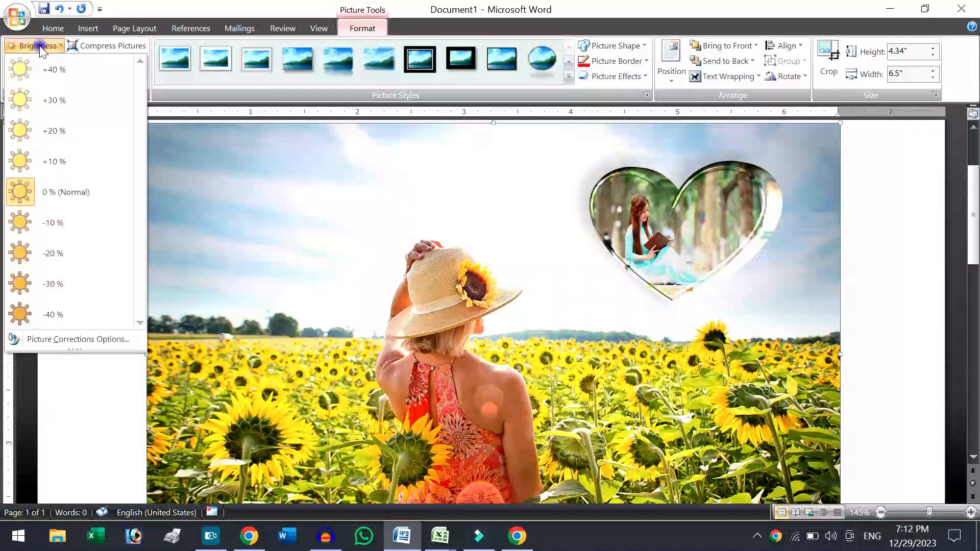
pyautogui.click(57, 262)
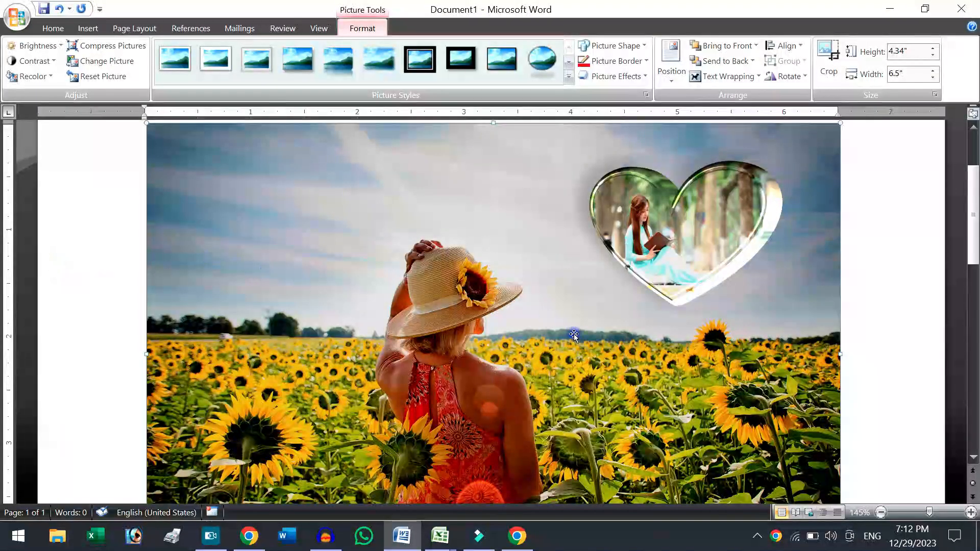
# Change the sunflower picture's shape to a 16-point star and from that to a double wave.
pyautogui.click(625, 48)
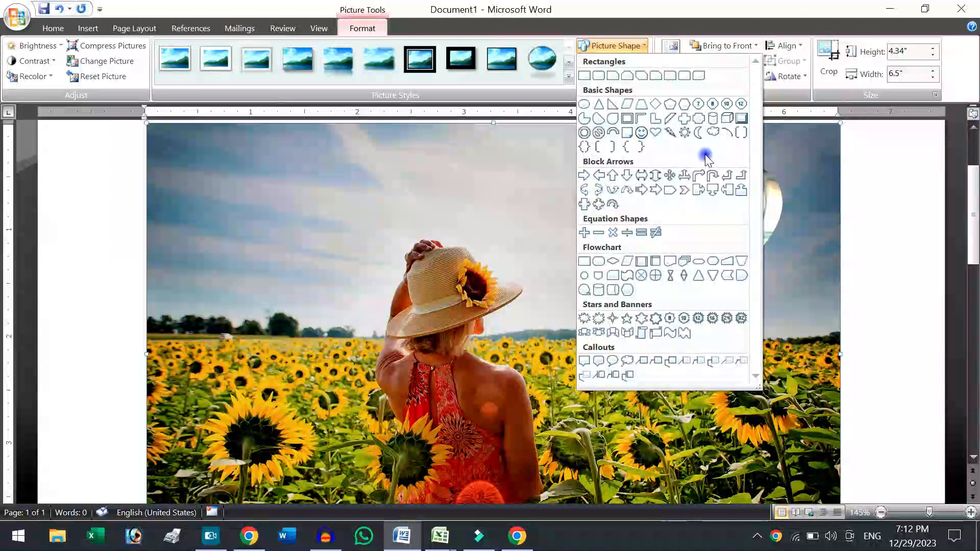
pyautogui.click(712, 319)
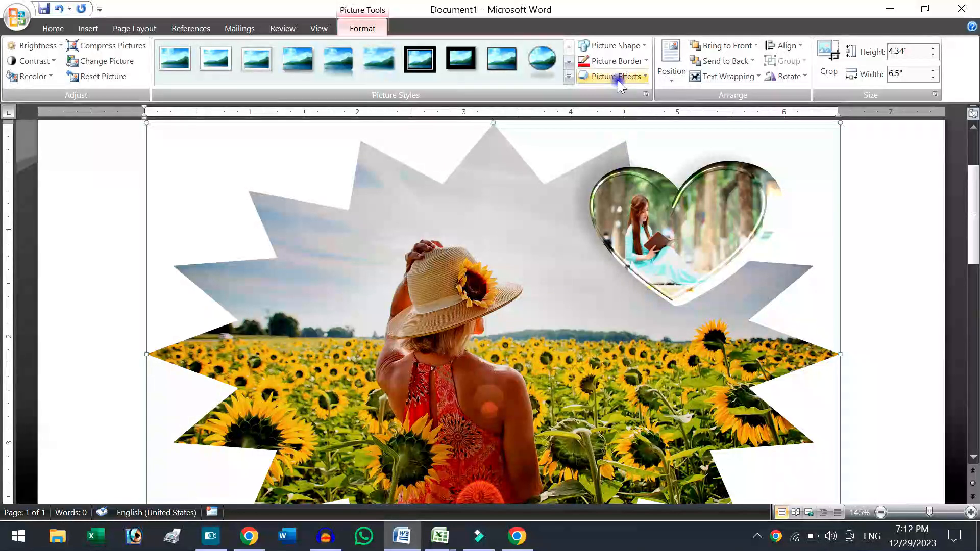
pyautogui.click(615, 45)
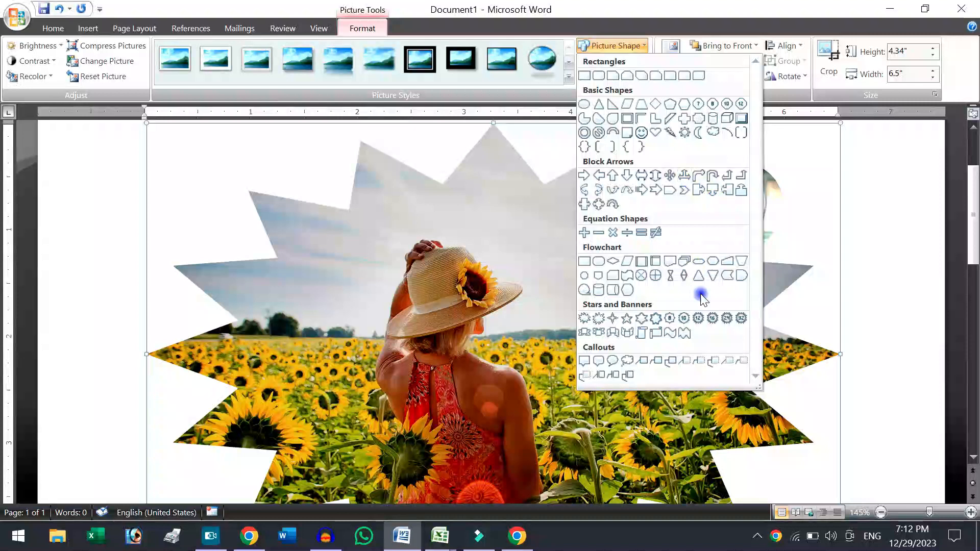
pyautogui.click(681, 334)
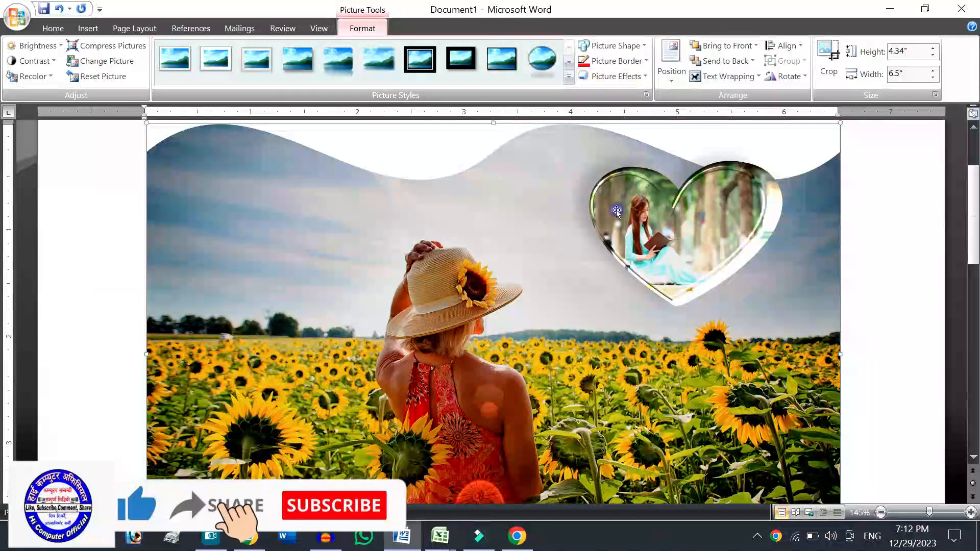
# Change the sunflower picture's shape to the cloud callout.
pyautogui.click(621, 41)
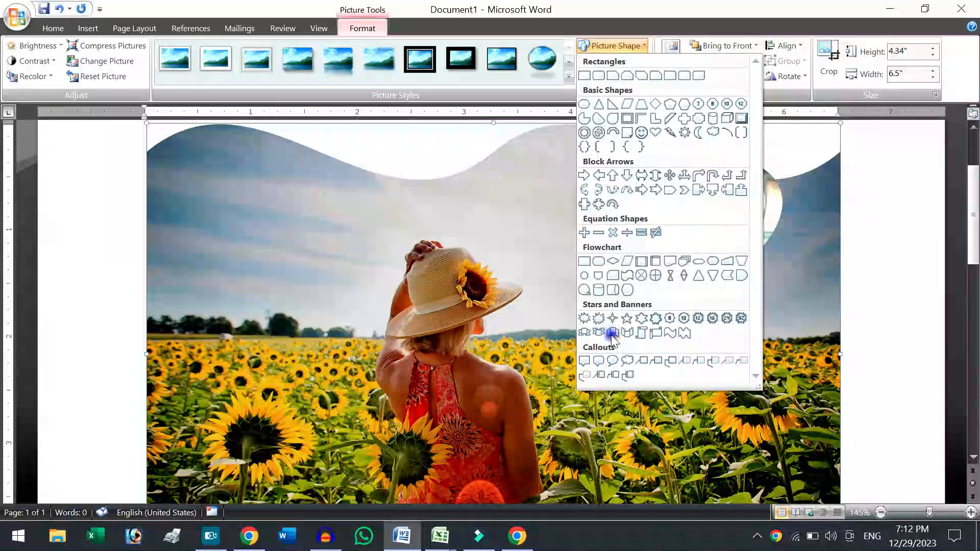
pyautogui.click(625, 363)
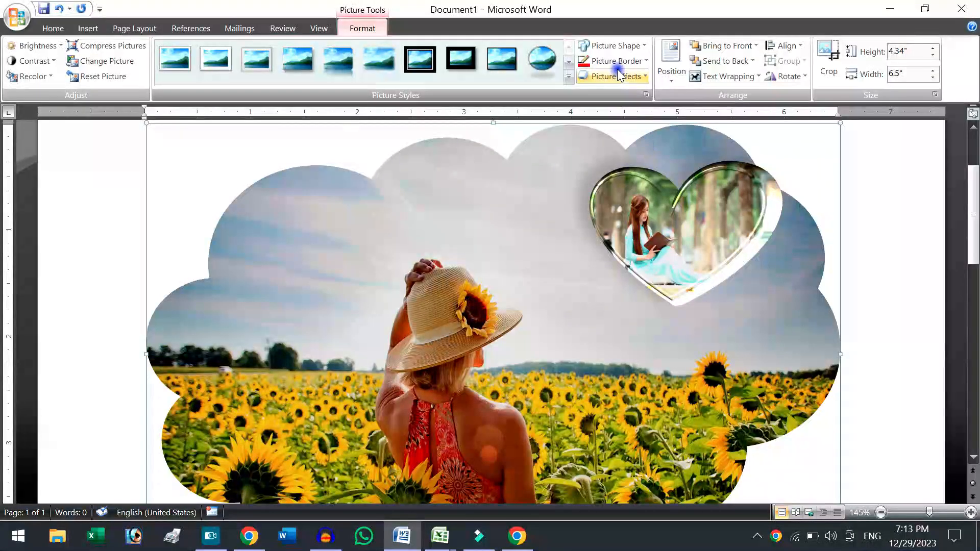
# Apply the black-framed reflected picture style from the third row, fifth column, to the heart picture and change its shape to a sun.
pyautogui.click(694, 230)
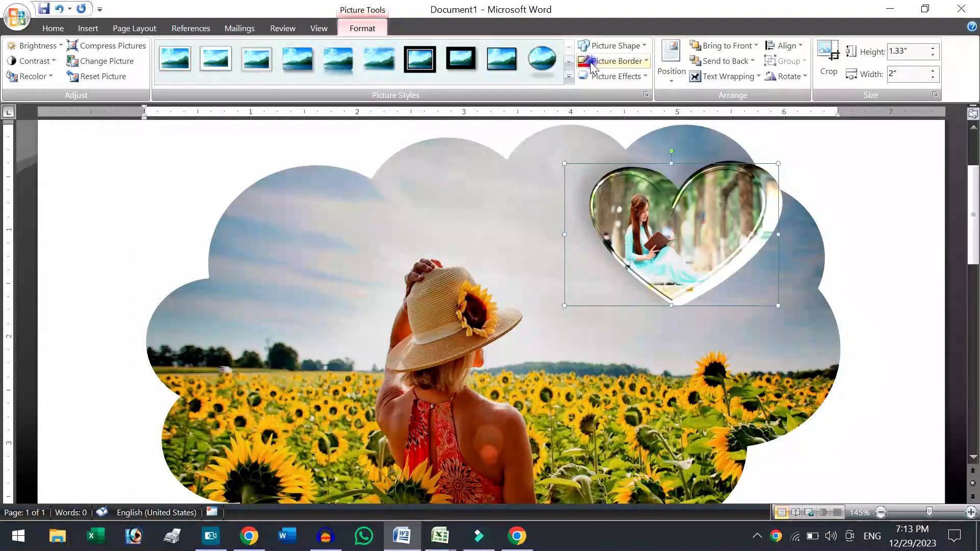
pyautogui.click(567, 78)
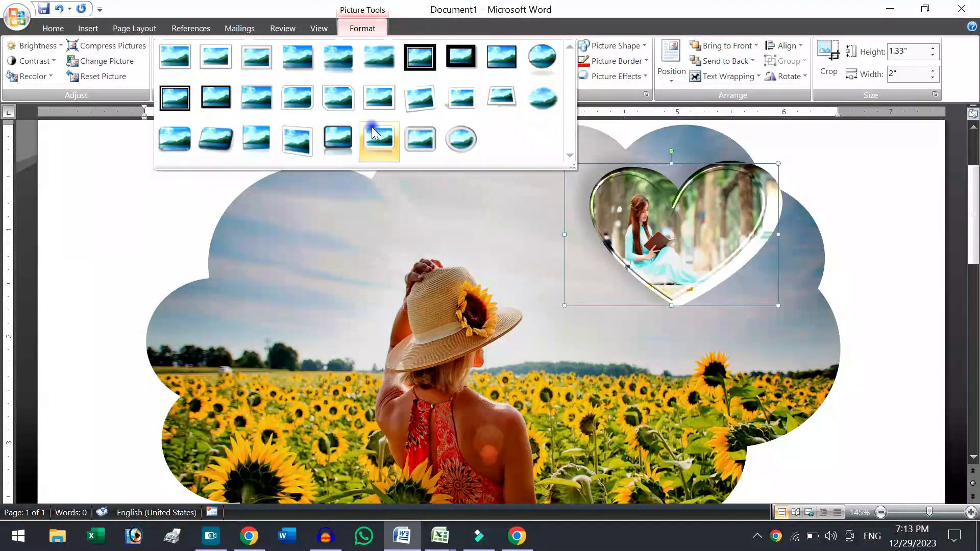
pyautogui.click(338, 138)
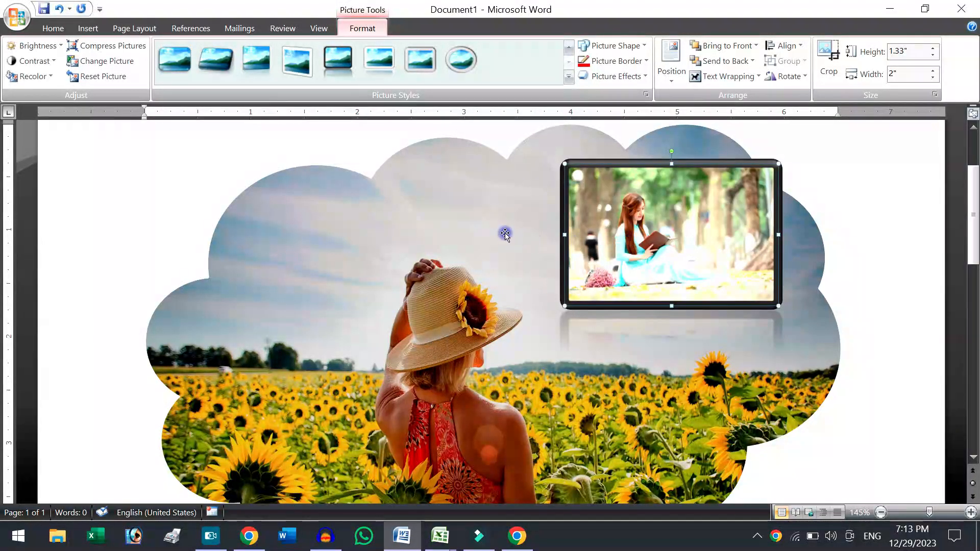
pyautogui.click(617, 45)
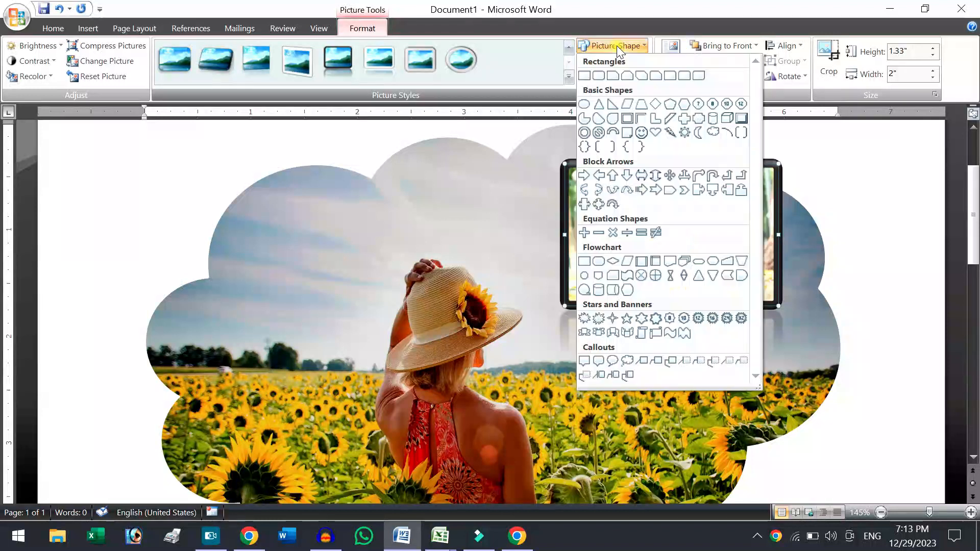
pyautogui.click(685, 133)
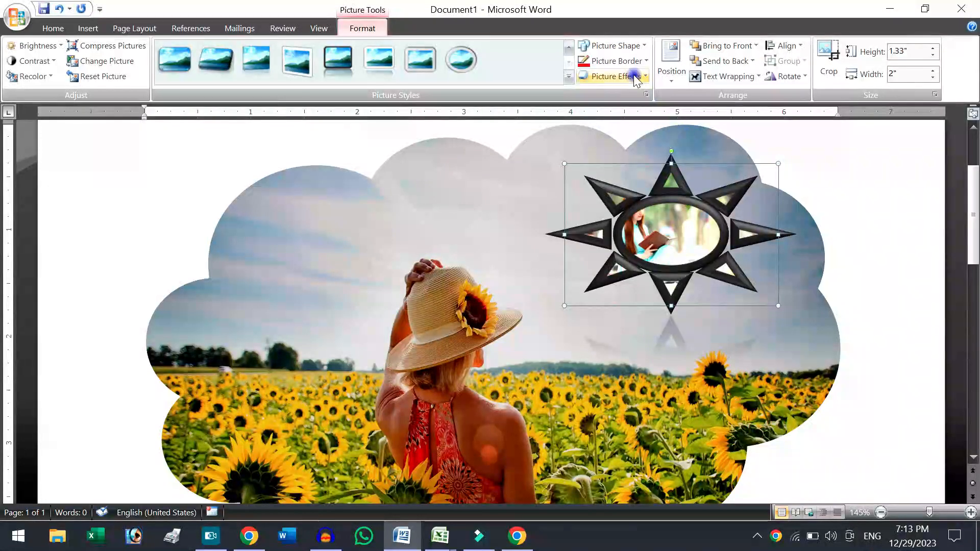
# Set the border weight of the sun-shaped picture to ¼ pt.
pyautogui.click(626, 61)
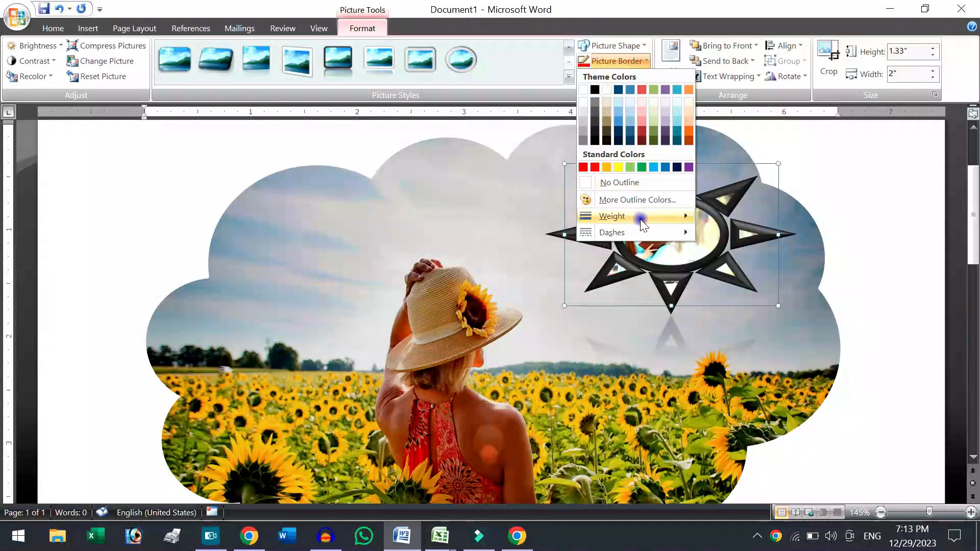
pyautogui.moveTo(684, 216)
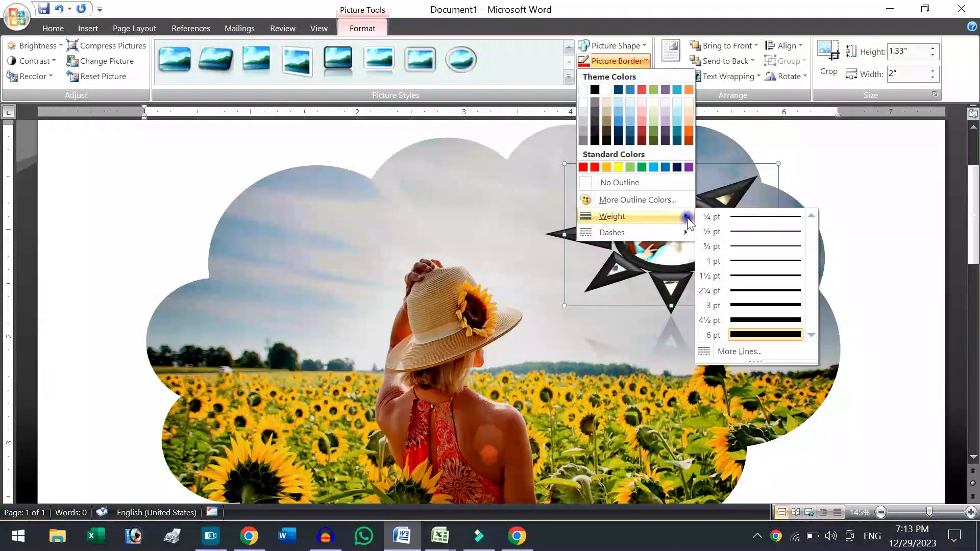
pyautogui.click(734, 219)
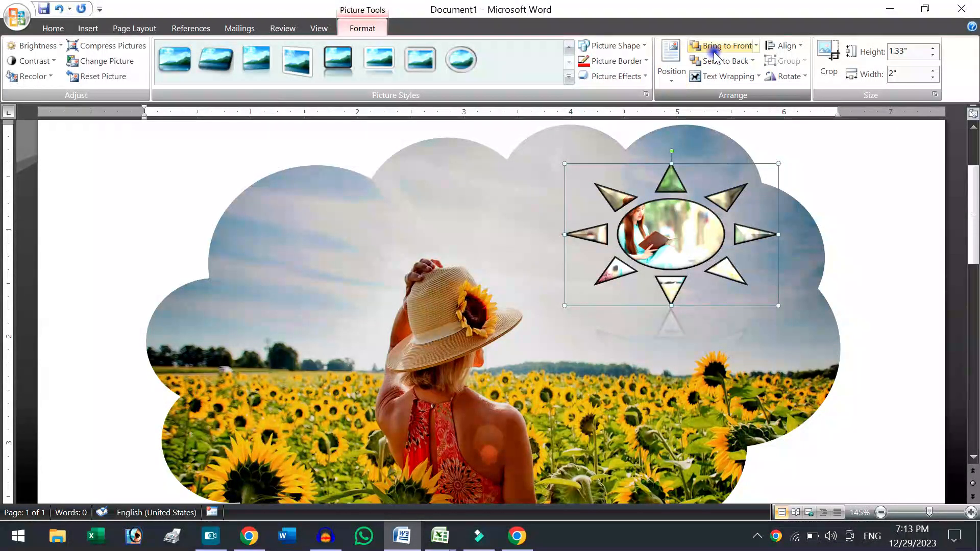
pyautogui.click(681, 66)
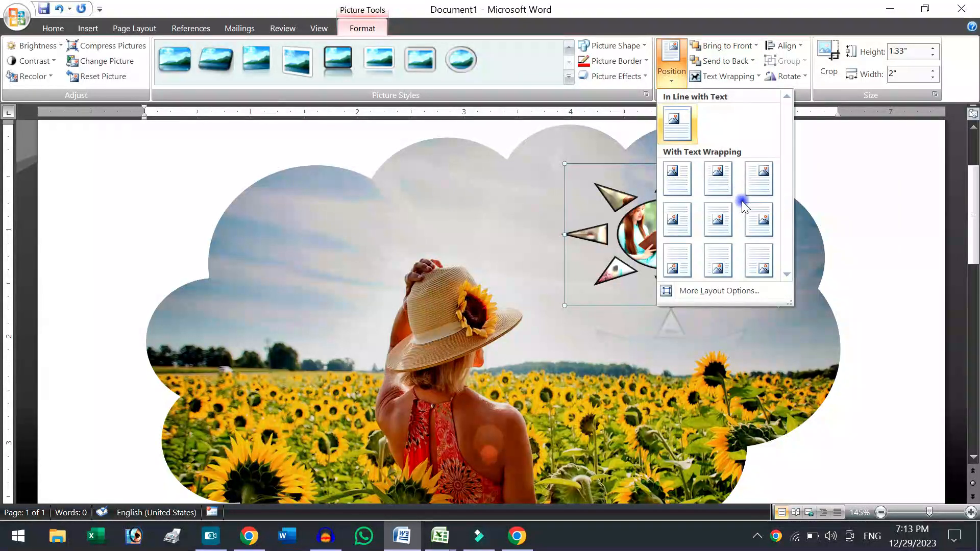
pyautogui.click(825, 227)
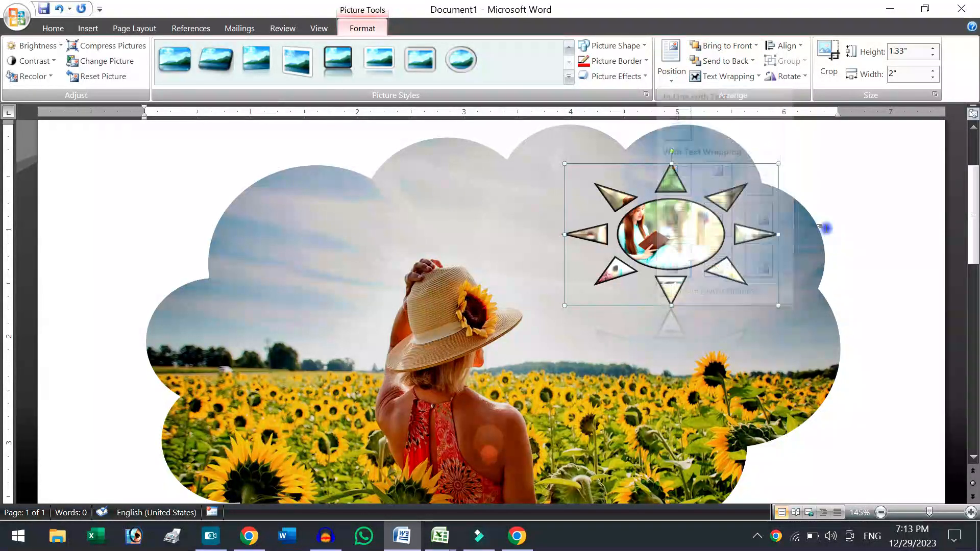
# Create a new blank document and fill it with sample paragraphs using the =rand() function.
pyautogui.click(881, 222)
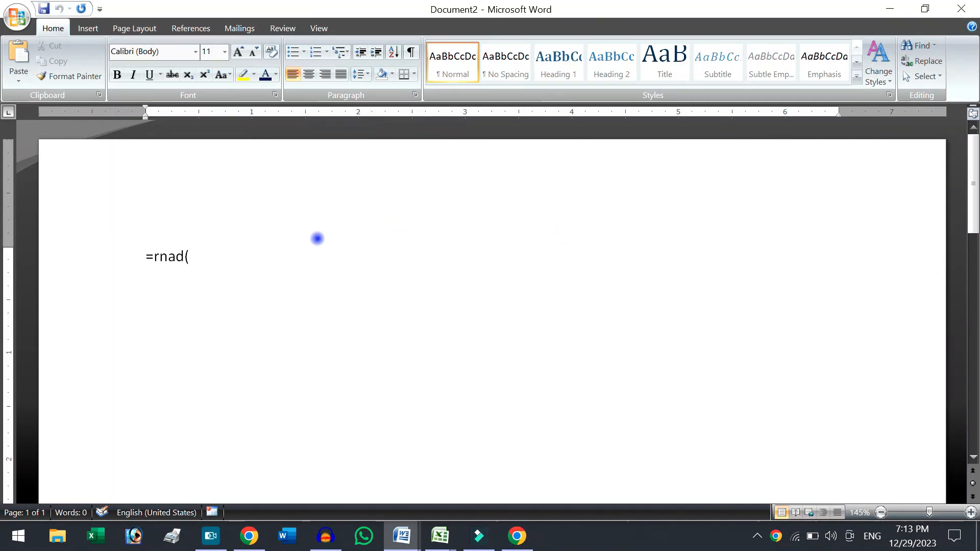
pyautogui.hotkey('ctrl', 'a')
pyautogui.write('=radn')
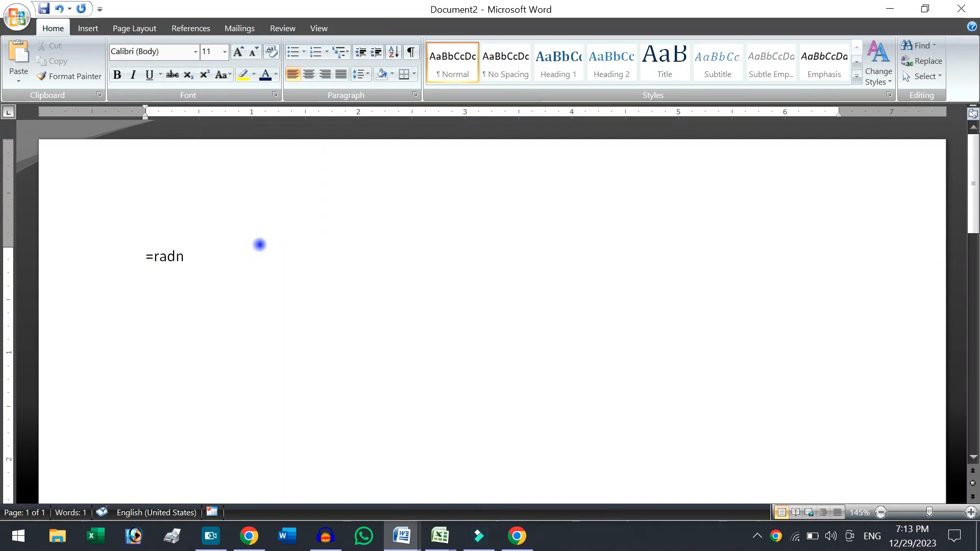
pyautogui.press('End')
pyautogui.press('BackSpace')
pyautogui.write('()')
pyautogui.press('Return')
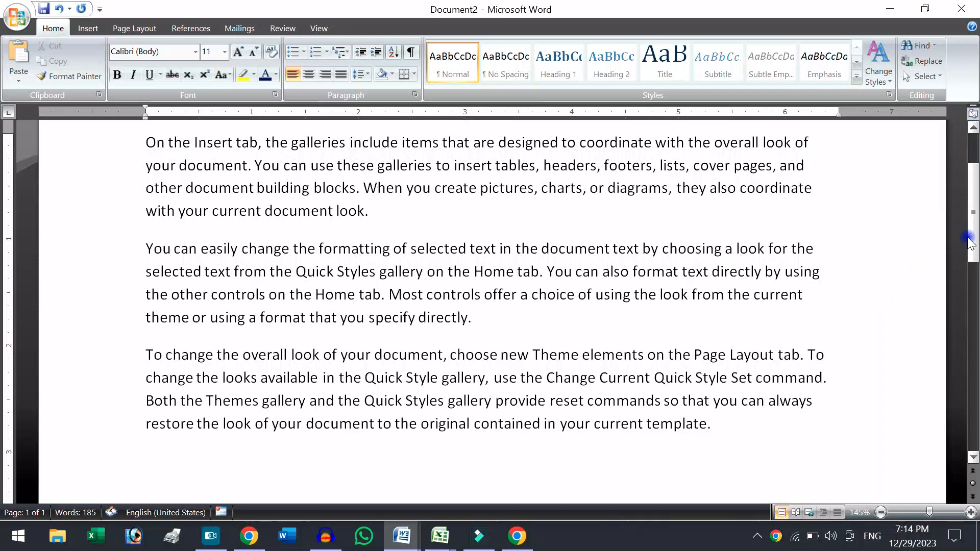
# Display the document as one whole page and select all three sample paragraphs.
pyautogui.moveTo(973, 238); pyautogui.dragTo(975, 343)
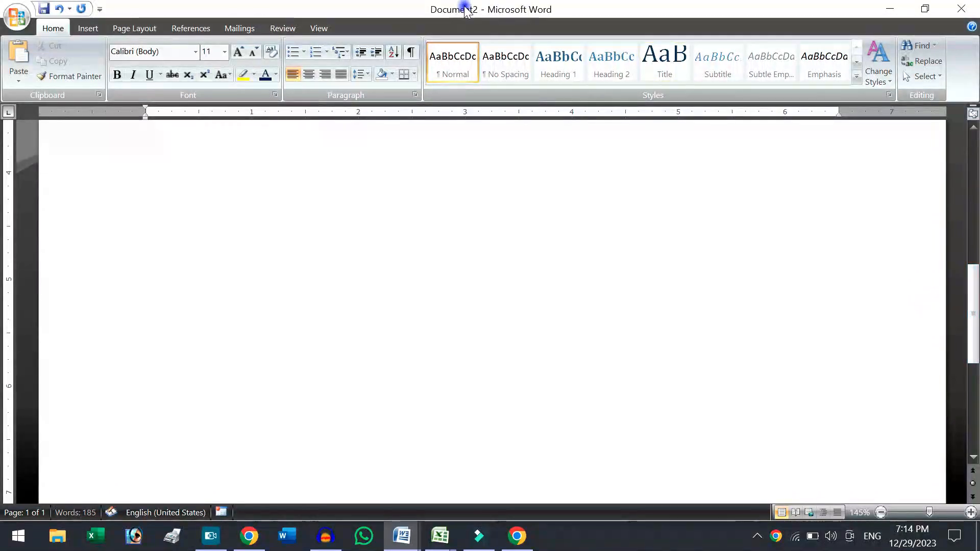
pyautogui.click(321, 29)
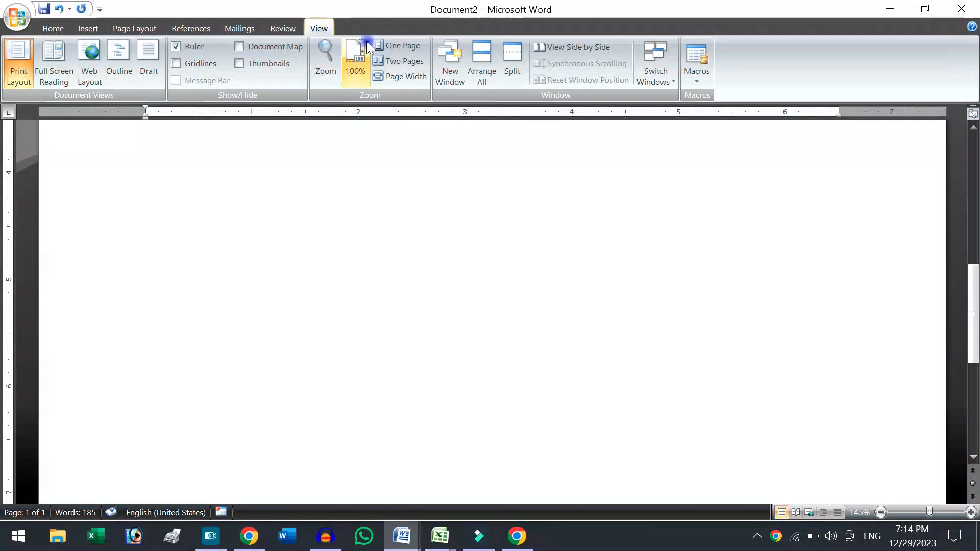
pyautogui.click(401, 48)
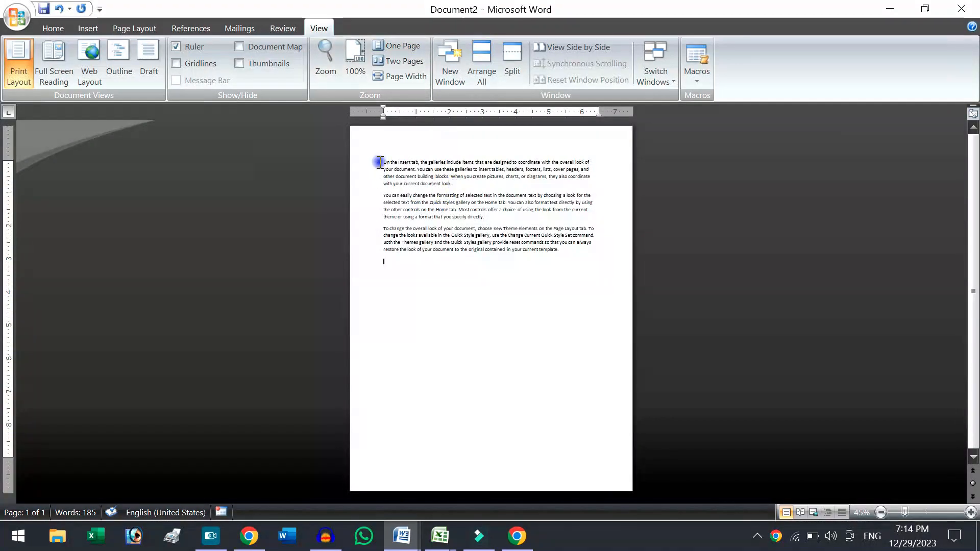
pyautogui.moveTo(382, 158); pyautogui.dragTo(575, 247)
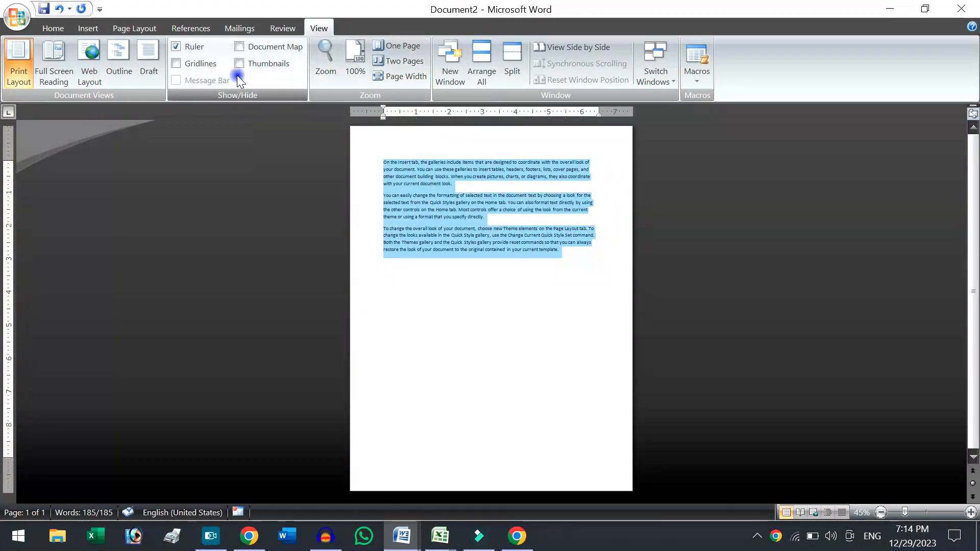
# Copy the three selected sample paragraphs and paste them three times to fill most of the first page.
pyautogui.hotkey('ctrl', 'c')
pyautogui.hotkey('ctrl', 'v')
pyautogui.hotkey('ctrl', 'v')
pyautogui.hotkey('ctrl', 'v')
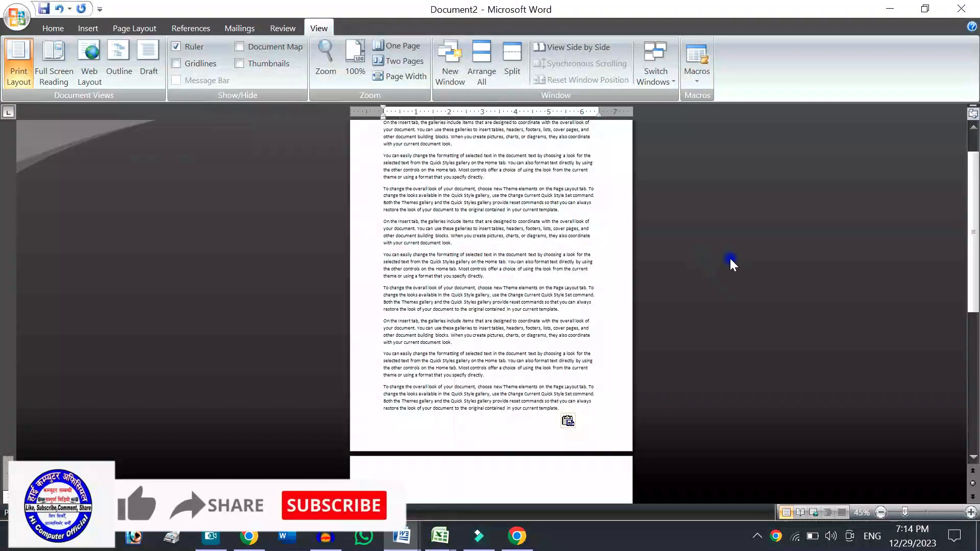
pyautogui.moveTo(973, 269); pyautogui.dragTo(974, 252)
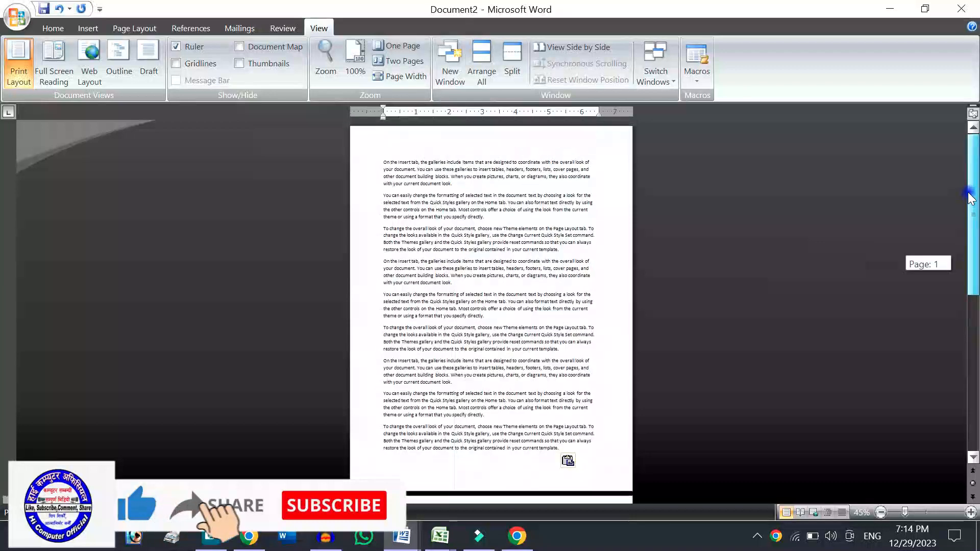
# Insert the blue computer-network picture from the Downloads folder at the end of the first paragraph.
pyautogui.click(553, 183)
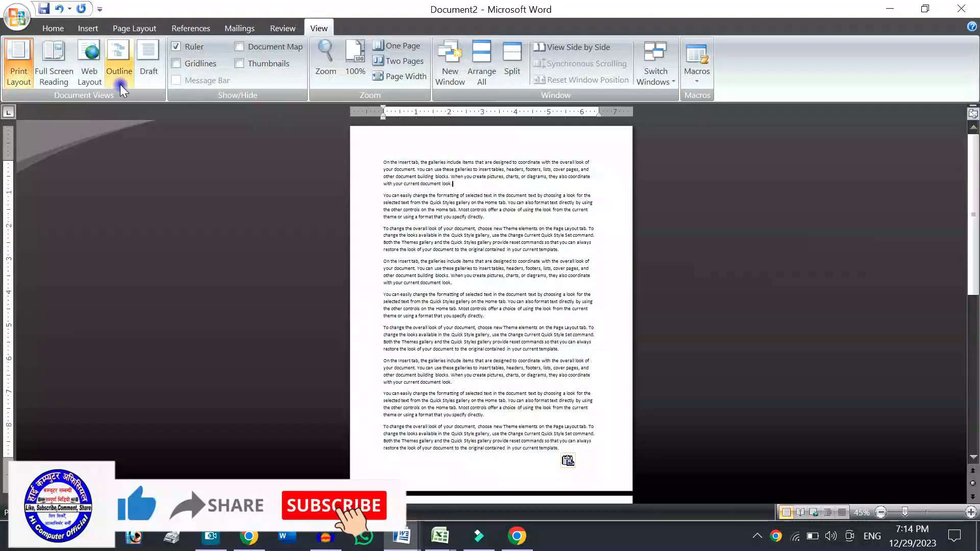
pyautogui.click(90, 25)
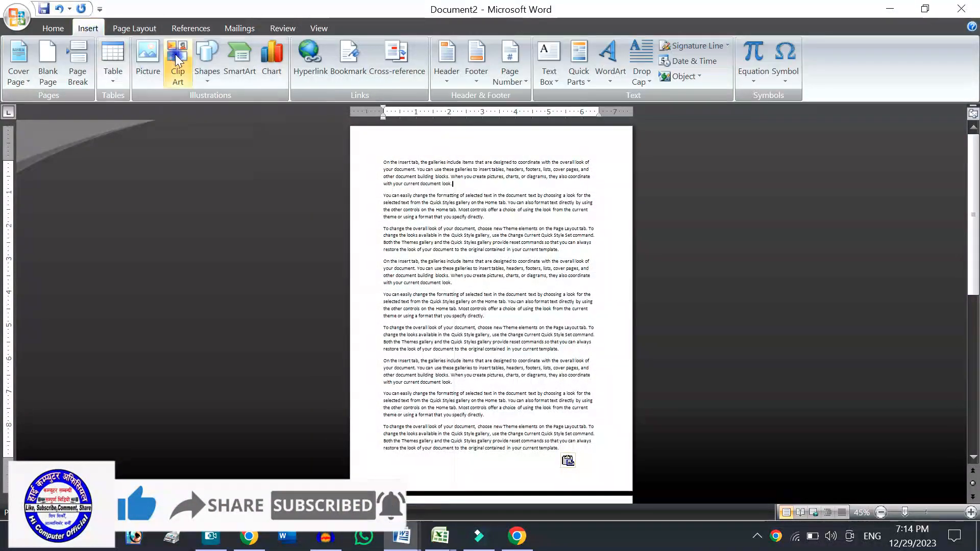
pyautogui.click(140, 53)
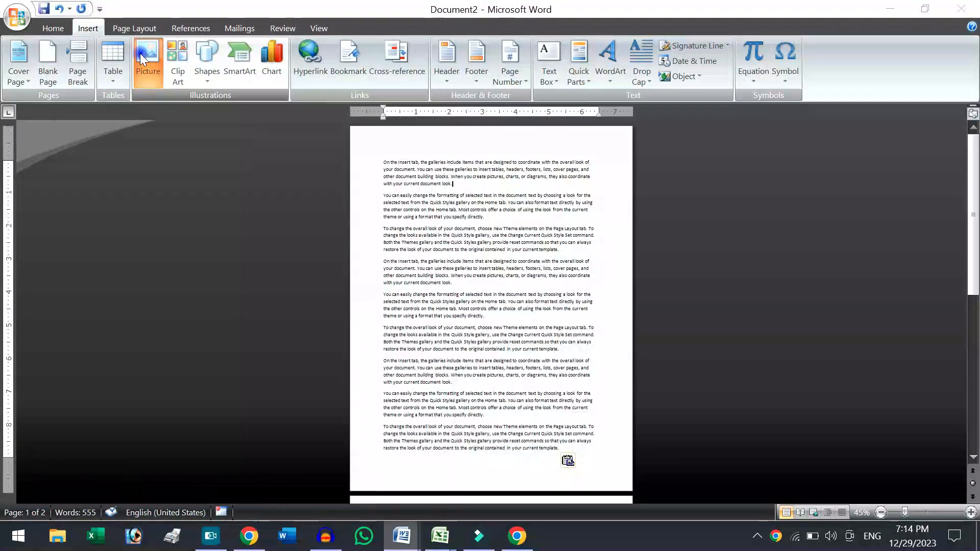
pyautogui.click(218, 172)
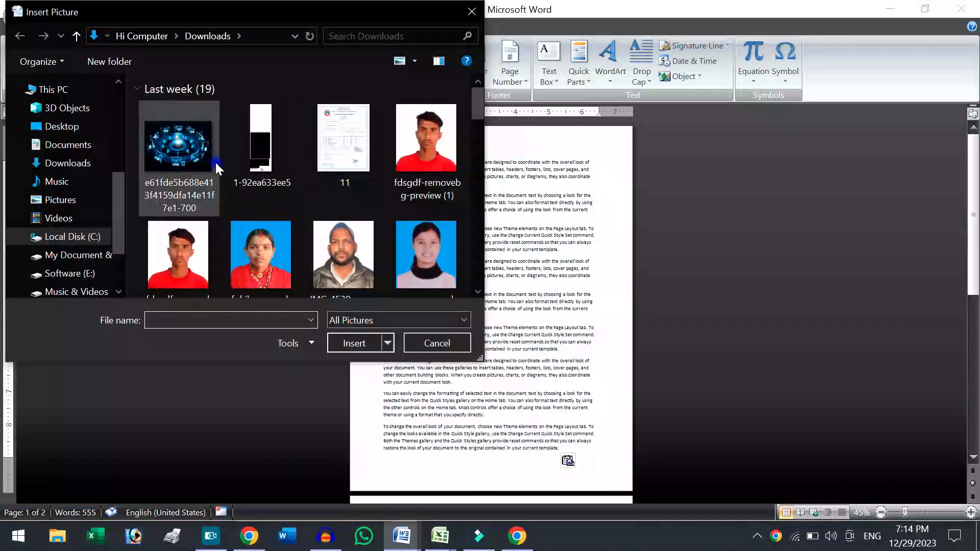
pyautogui.doubleClick(217, 168)
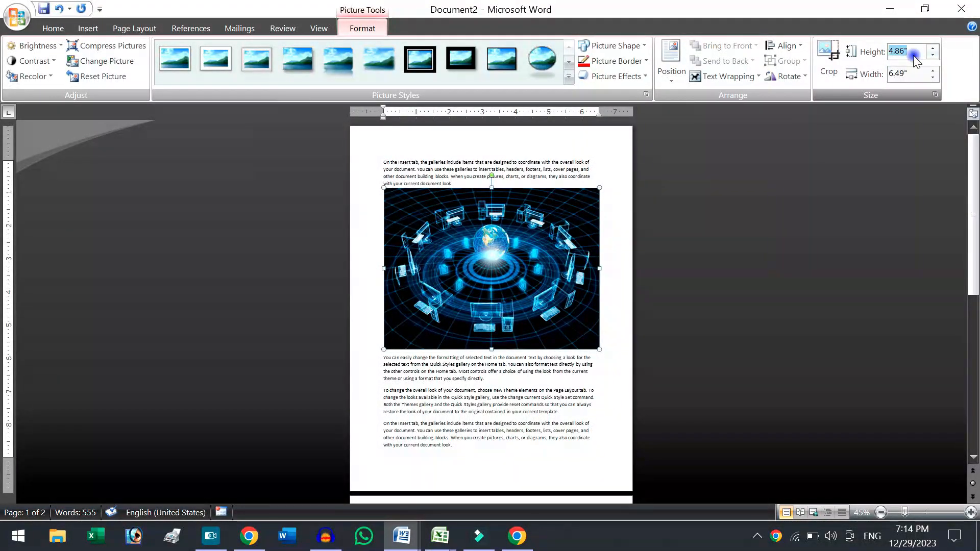
# Set the computer-network picture's height to 3", then reduce it to 2".
pyautogui.press('Return')
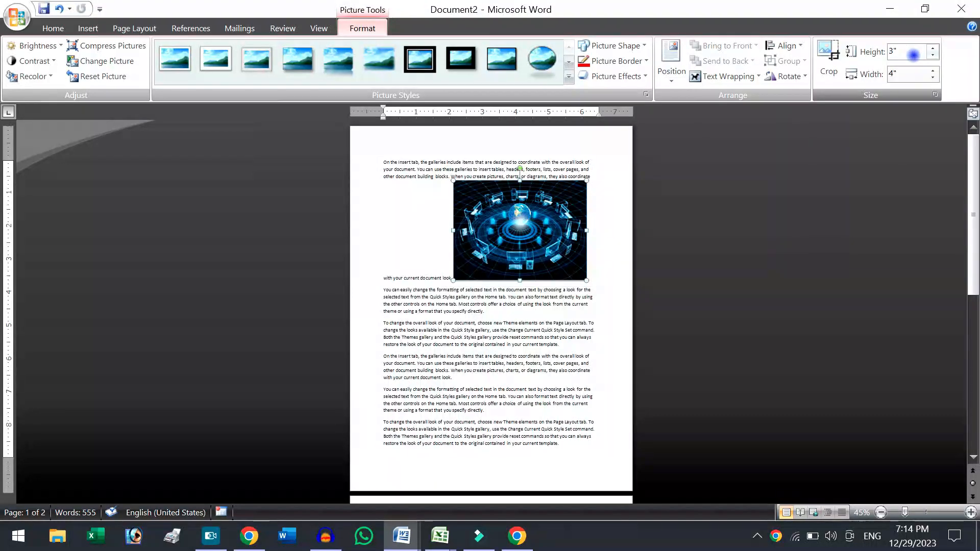
pyautogui.write('2')
pyautogui.press('Return')
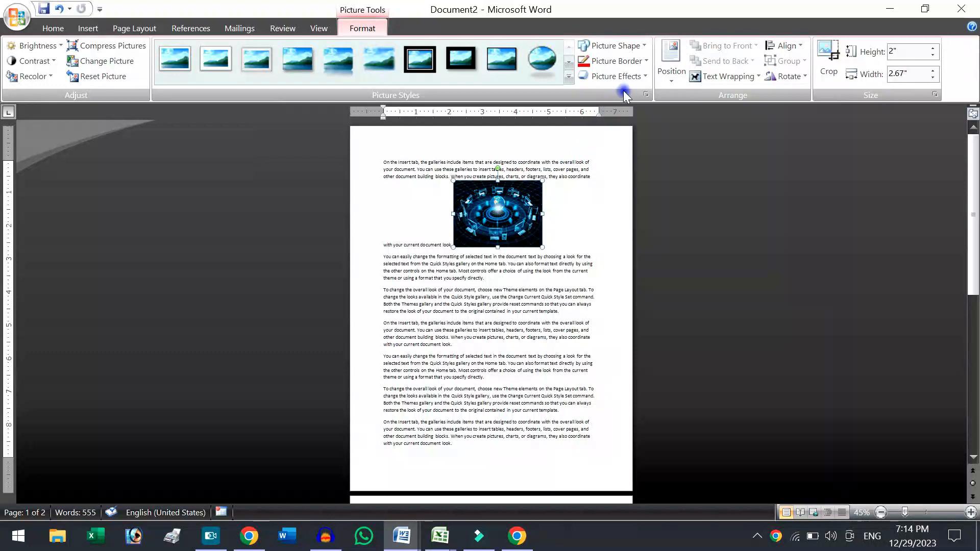
# Position the computer-network picture in the middle center with square text wrapping and move it slightly down.
pyautogui.click(662, 69)
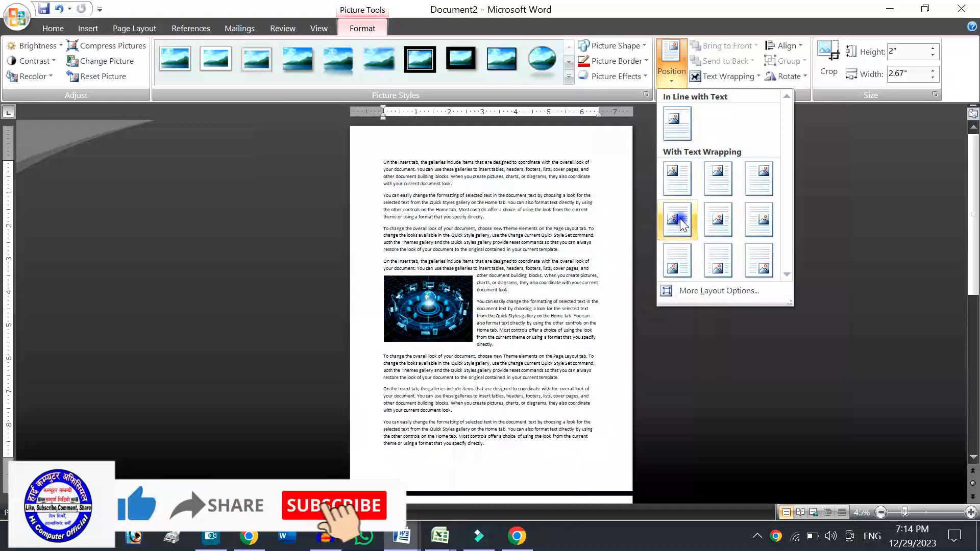
pyautogui.click(715, 223)
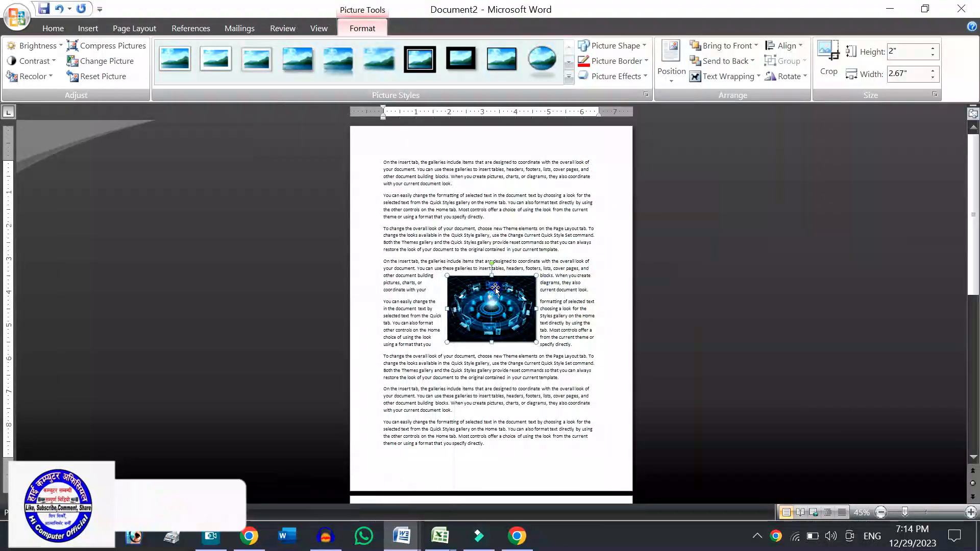
pyautogui.moveTo(510, 288); pyautogui.dragTo(505, 302)
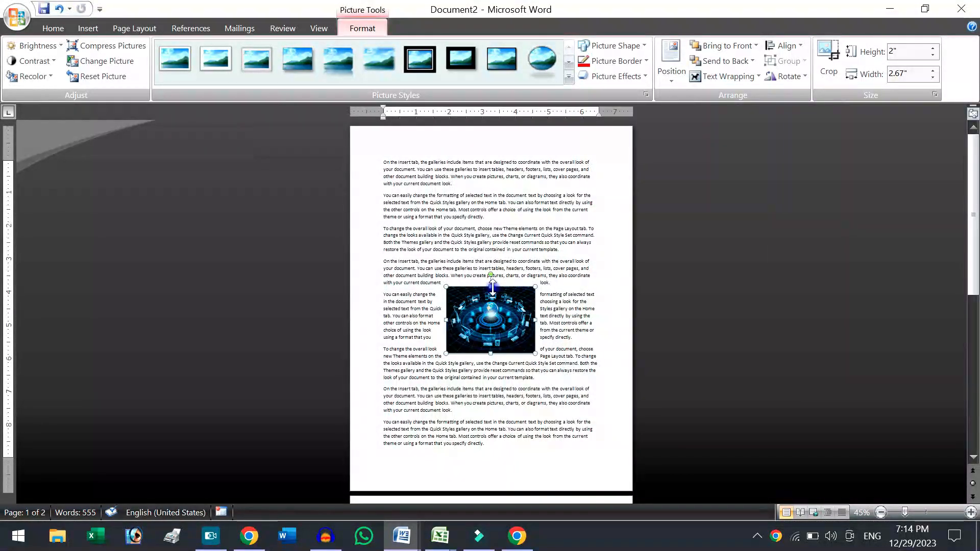
# Reduce the computer-network picture's height to about 1.89" and position it in the top right with square text wrapping.
pyautogui.moveTo(491, 287); pyautogui.dragTo(492, 292)
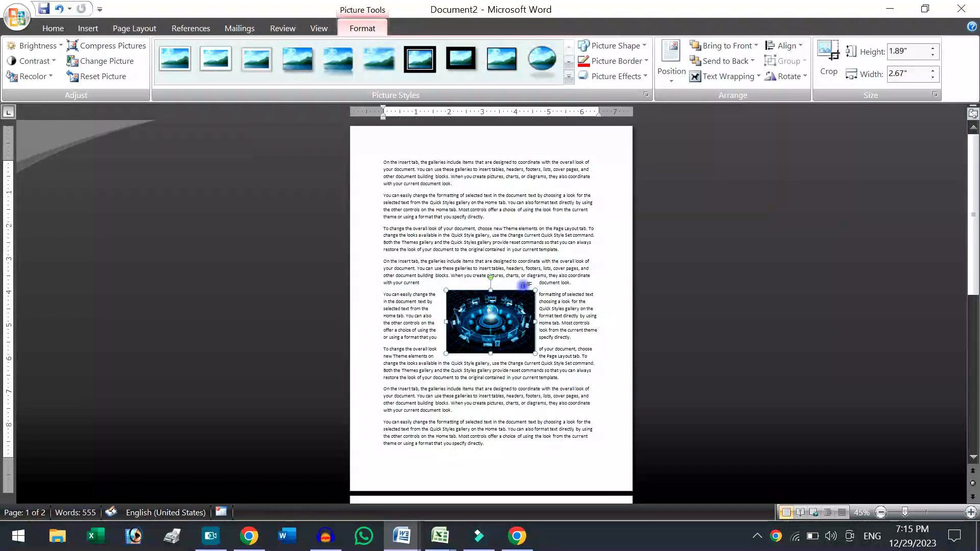
pyautogui.click(671, 66)
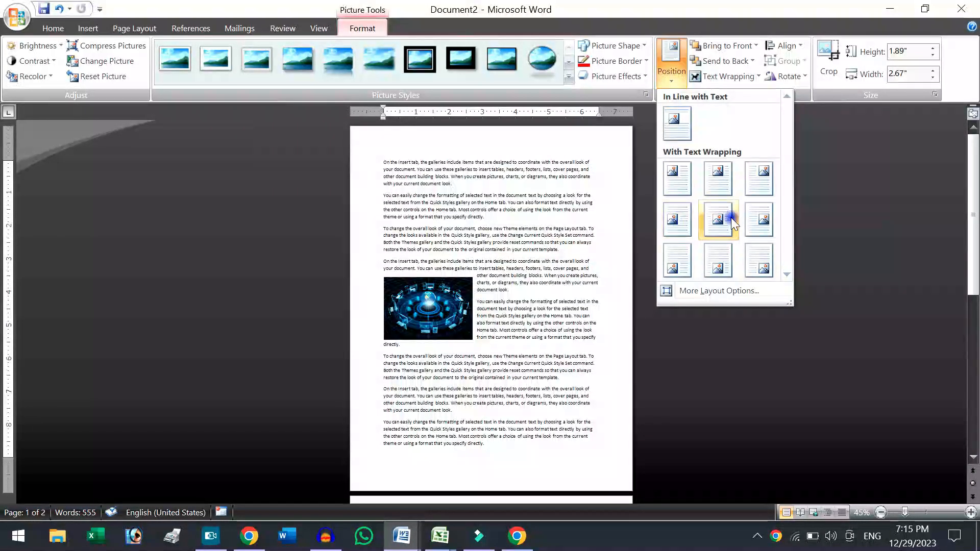
pyautogui.click(769, 190)
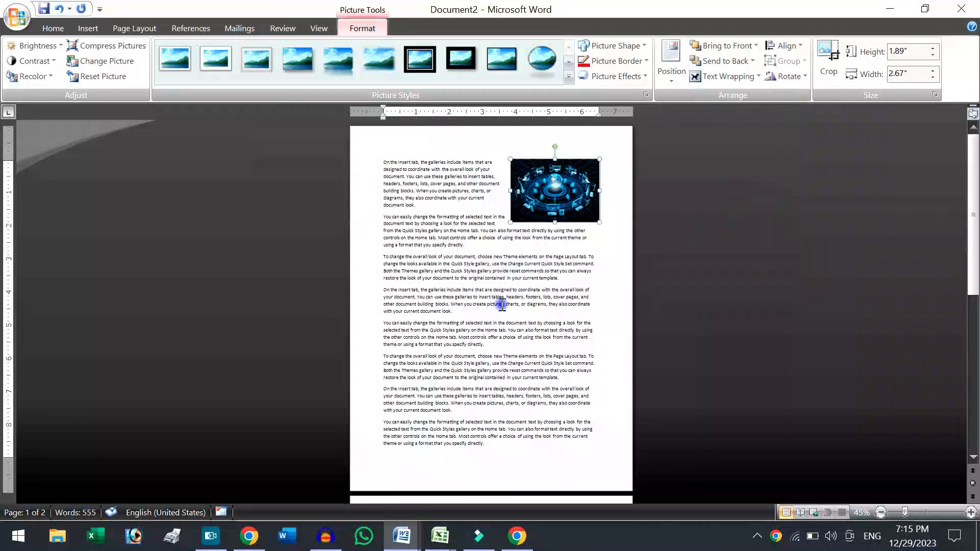
pyautogui.click(439, 256)
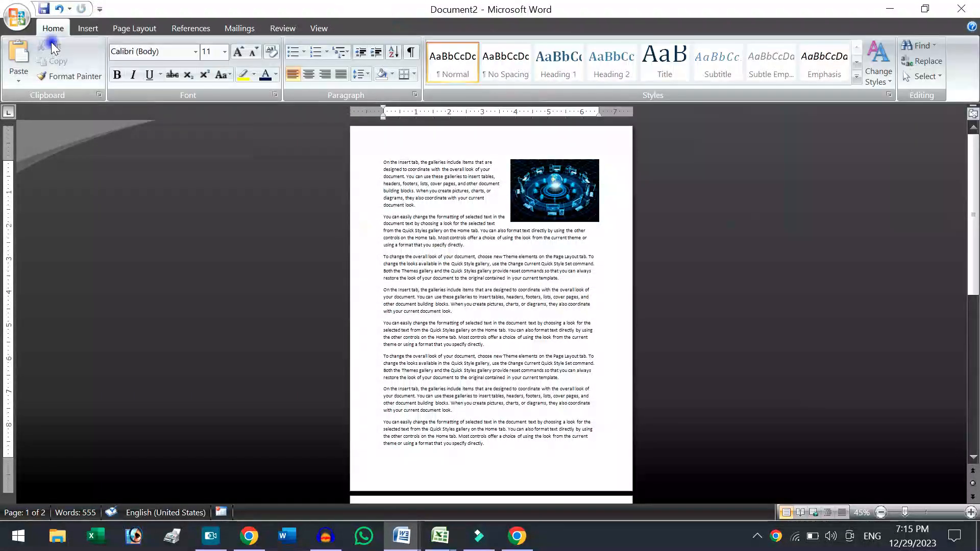
pyautogui.click(87, 28)
pyautogui.click(156, 57)
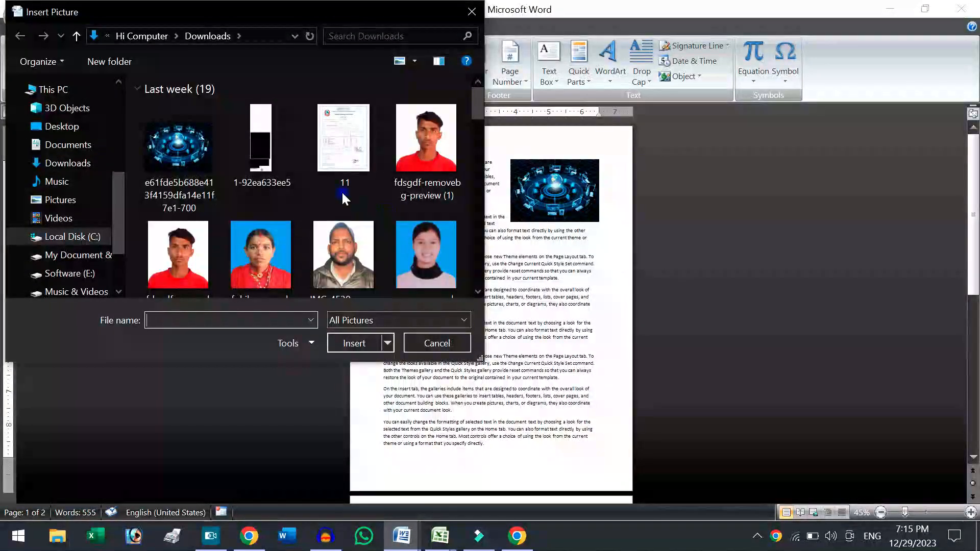
pyautogui.moveTo(475, 108); pyautogui.dragTo(476, 207)
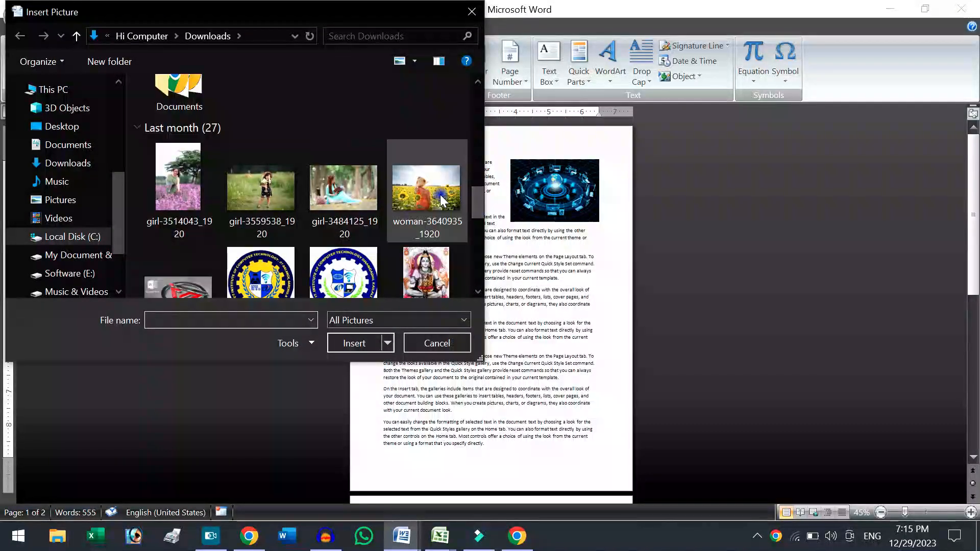
pyautogui.doubleClick(427, 276)
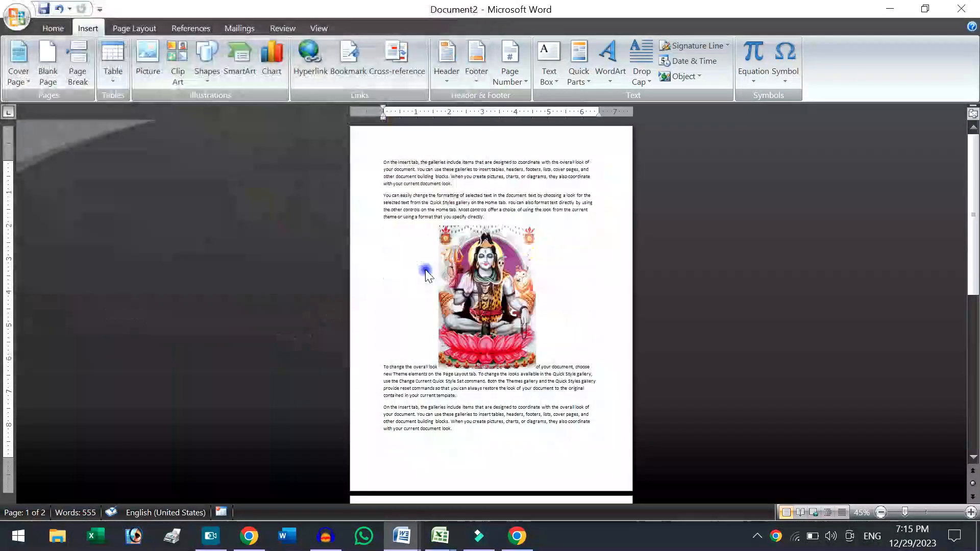
pyautogui.click(400, 170)
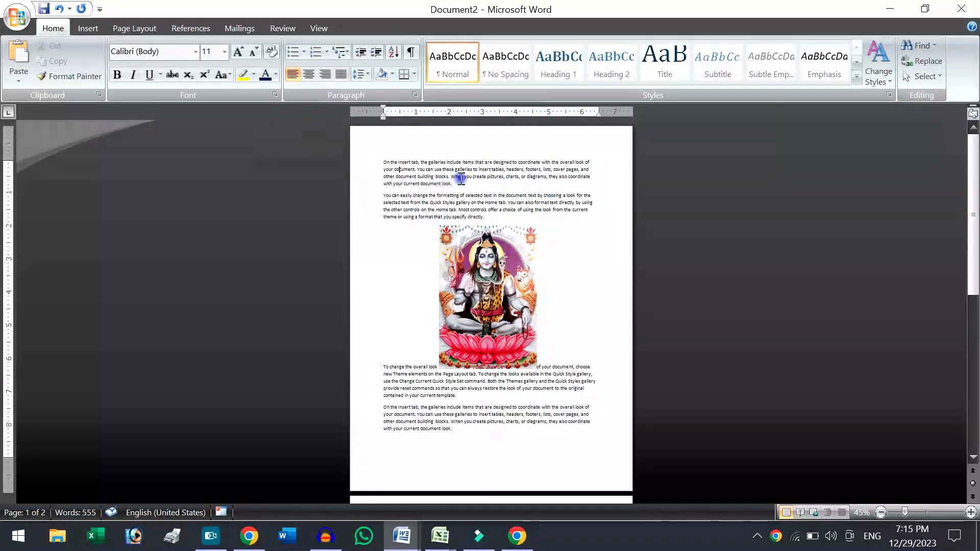
pyautogui.click(60, 9)
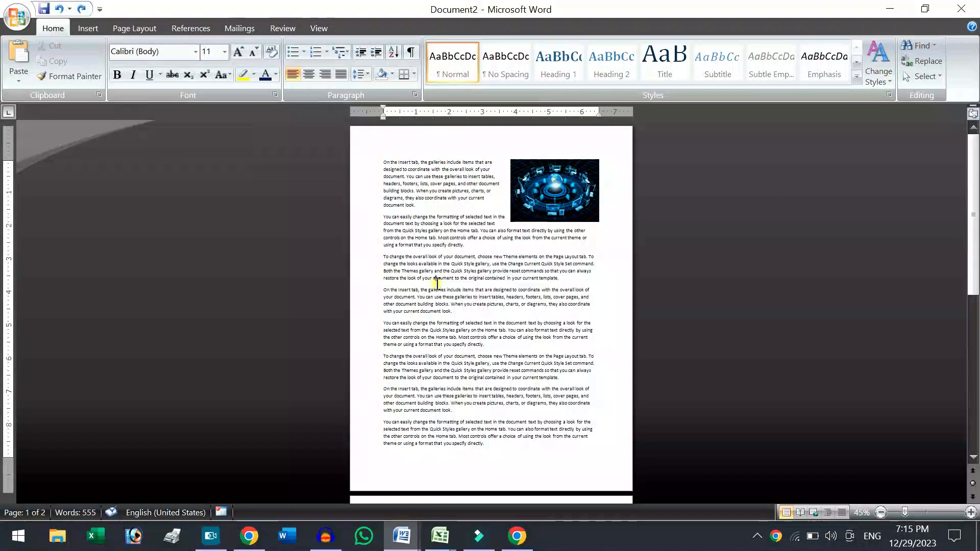
# Insert the Shiva picture from the Downloads folder at the end of the second paragraph.
pyautogui.click(475, 243)
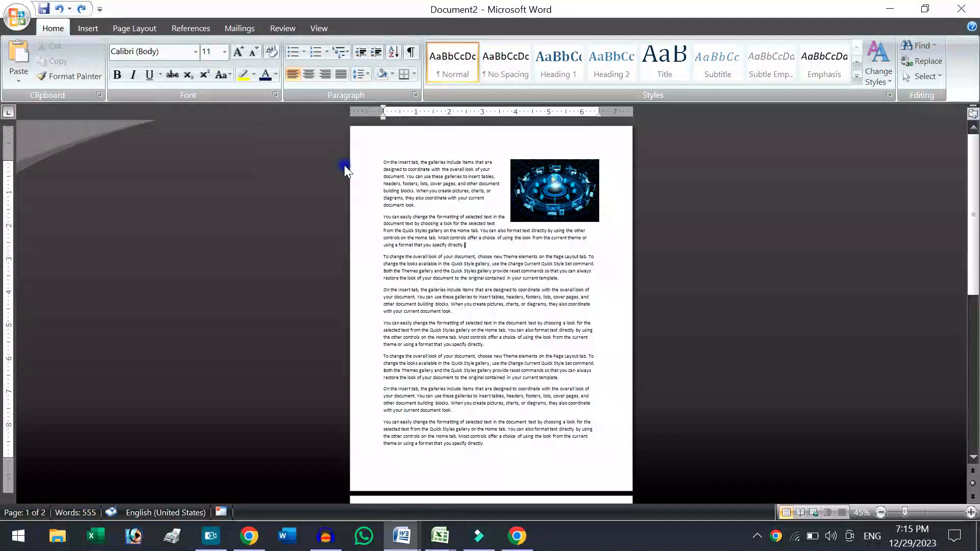
pyautogui.click(88, 27)
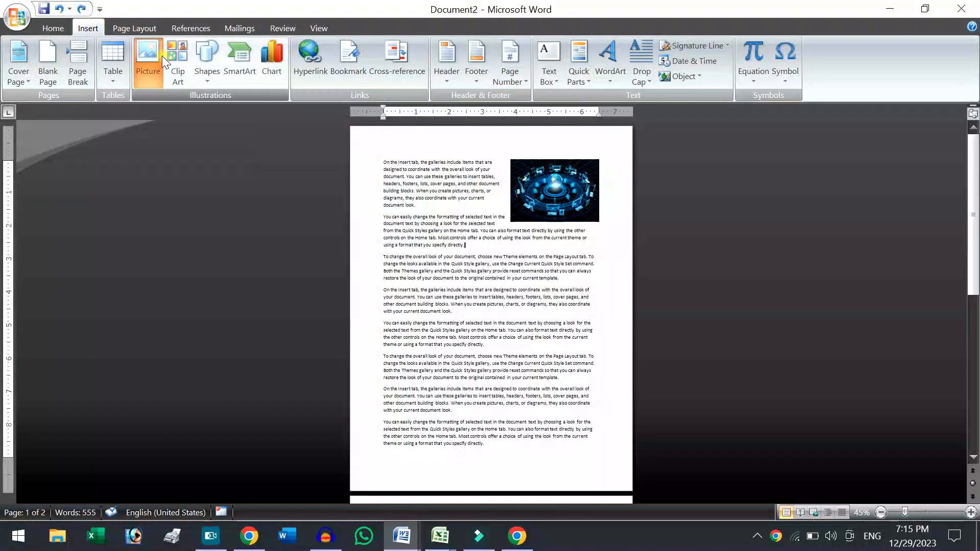
pyautogui.click(162, 57)
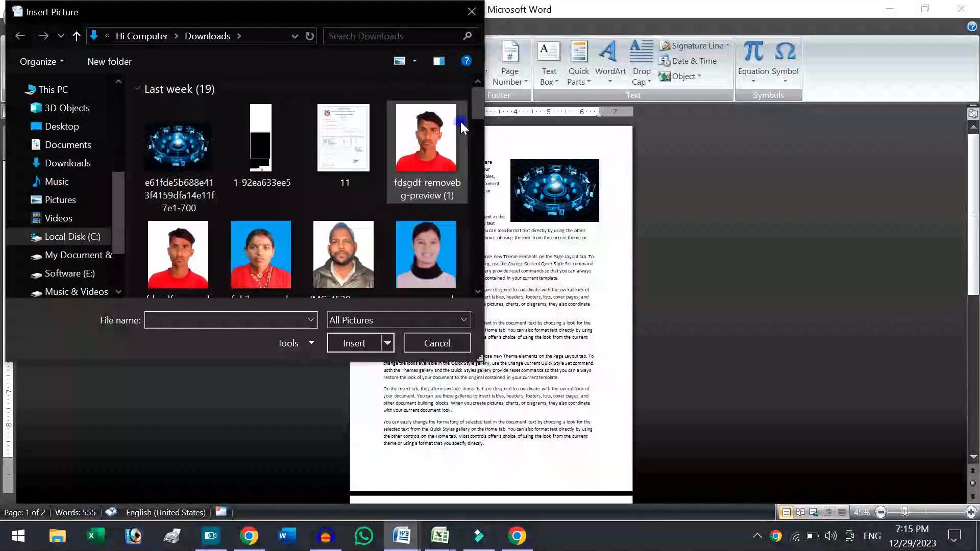
pyautogui.moveTo(479, 110); pyautogui.dragTo(479, 216)
pyautogui.doubleClick(439, 224)
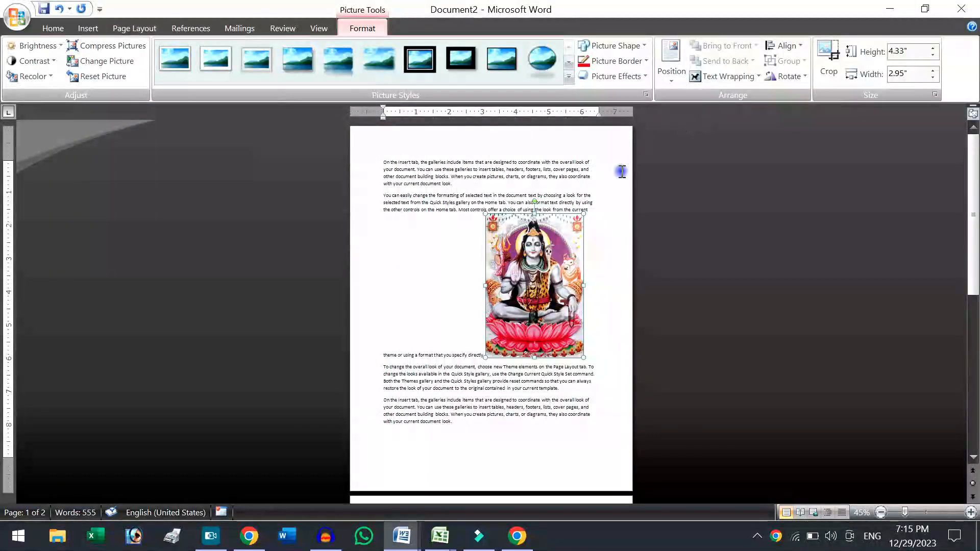
# Set the Shiva picture's text wrapping to In Front of Text and move it down and left over the paragraphs.
pyautogui.click(720, 80)
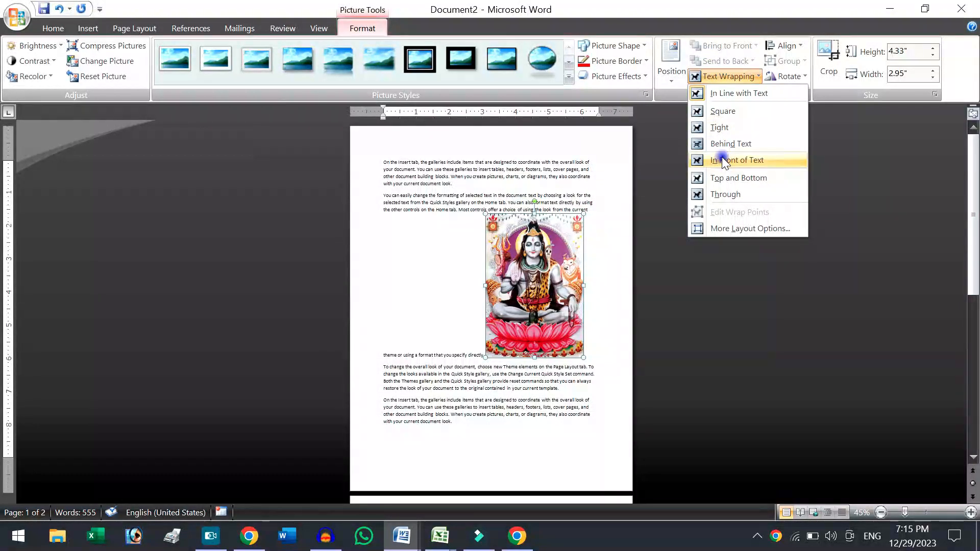
pyautogui.click(735, 160)
pyautogui.moveTo(571, 230); pyautogui.dragTo(488, 278)
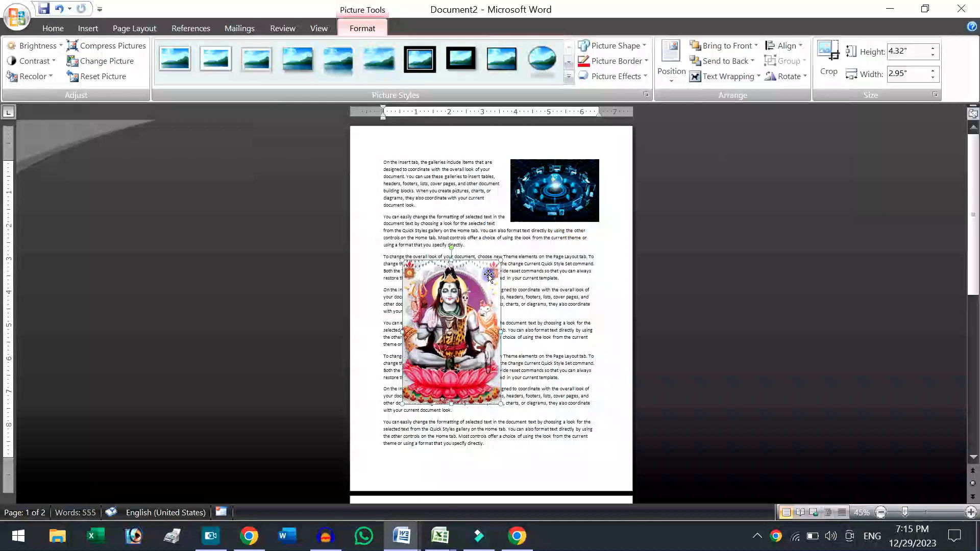
# Change the Shiva picture's text wrapping to Square and move it right toward the middle of the text.
pyautogui.click(710, 79)
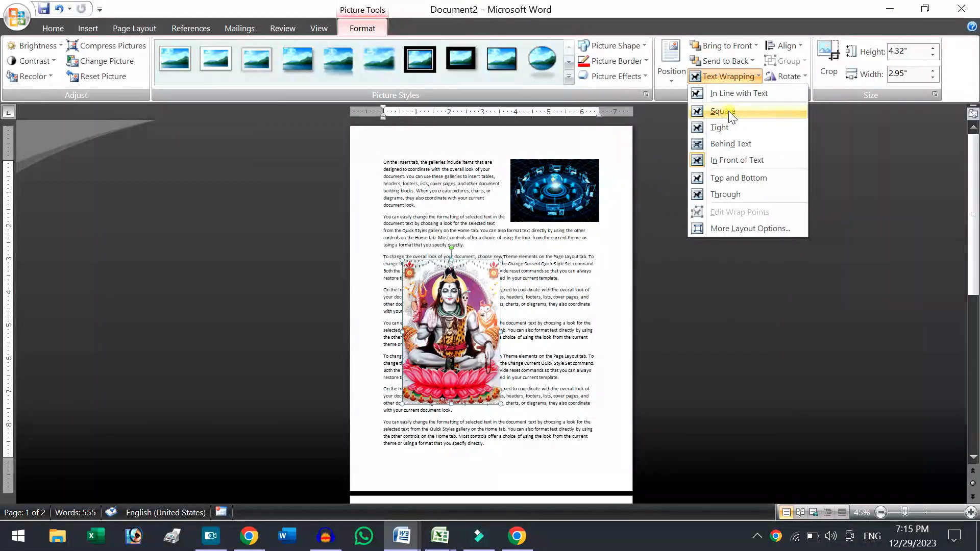
pyautogui.click(731, 113)
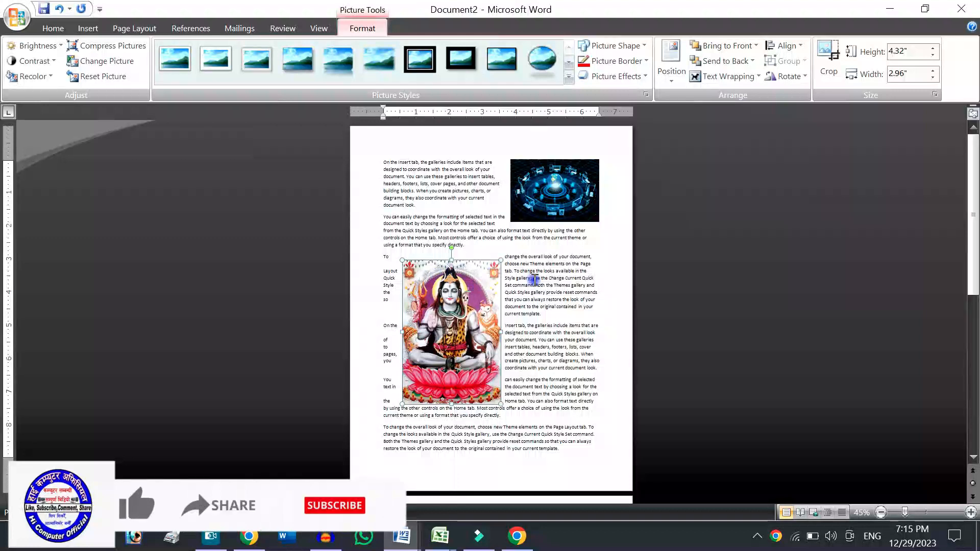
pyautogui.moveTo(465, 294); pyautogui.dragTo(494, 294)
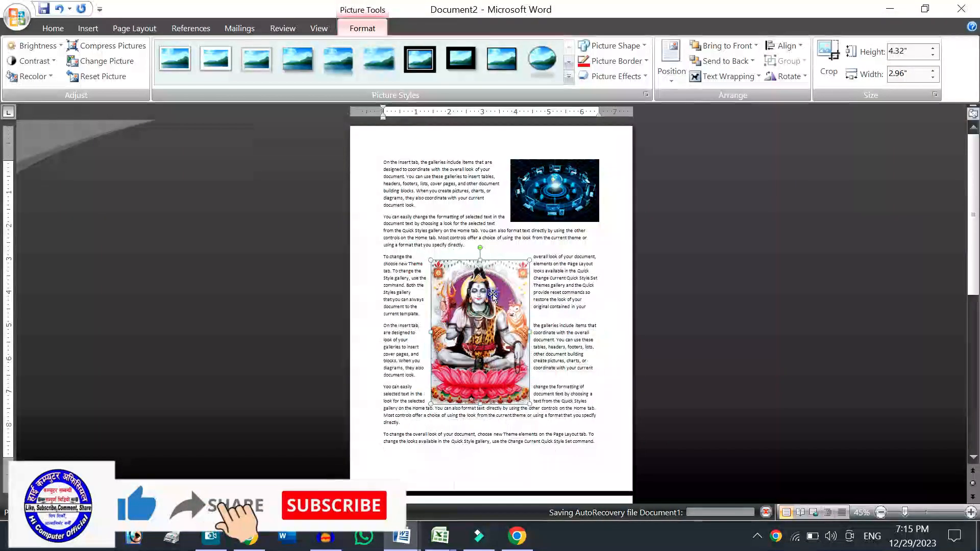
# Position the Shiva picture in the bottom left of the page with square text wrapping.
pyautogui.click(731, 78)
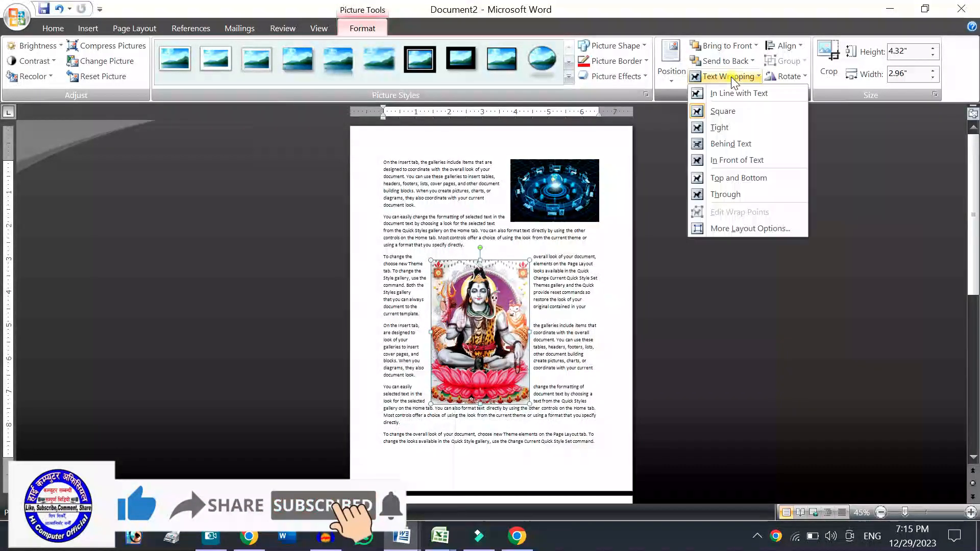
pyautogui.click(670, 74)
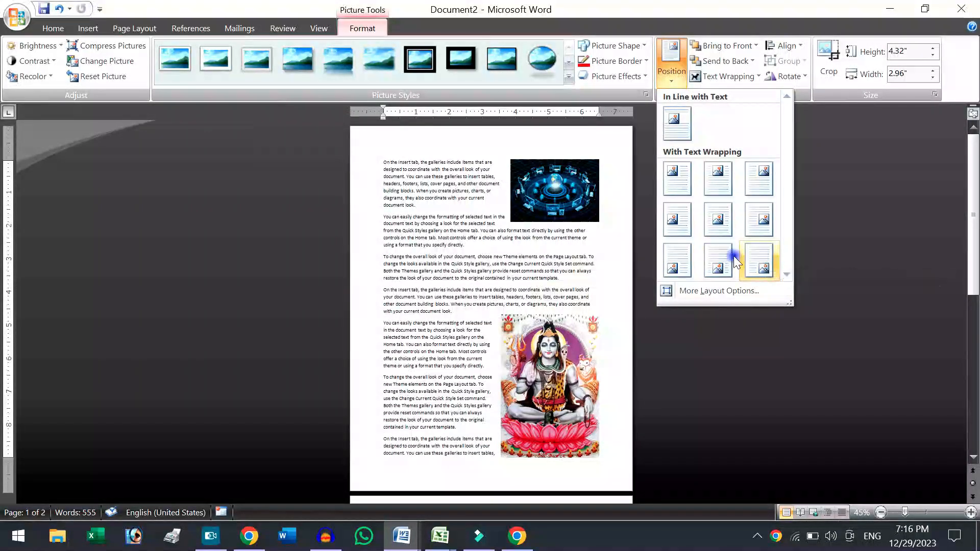
pyautogui.click(683, 262)
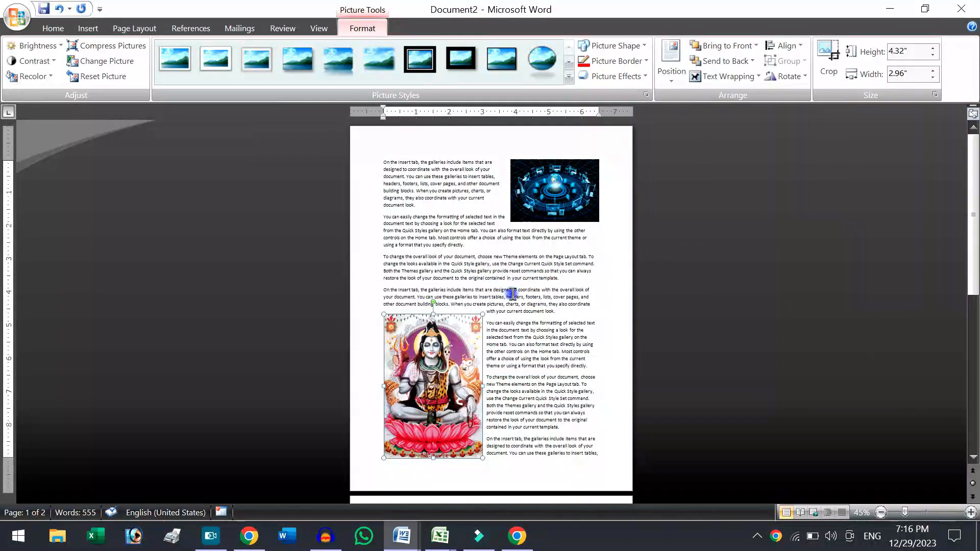
# Set the opening words "On the Insert tab, the galleries" in the first paragraph to font size 20.
pyautogui.click(445, 166)
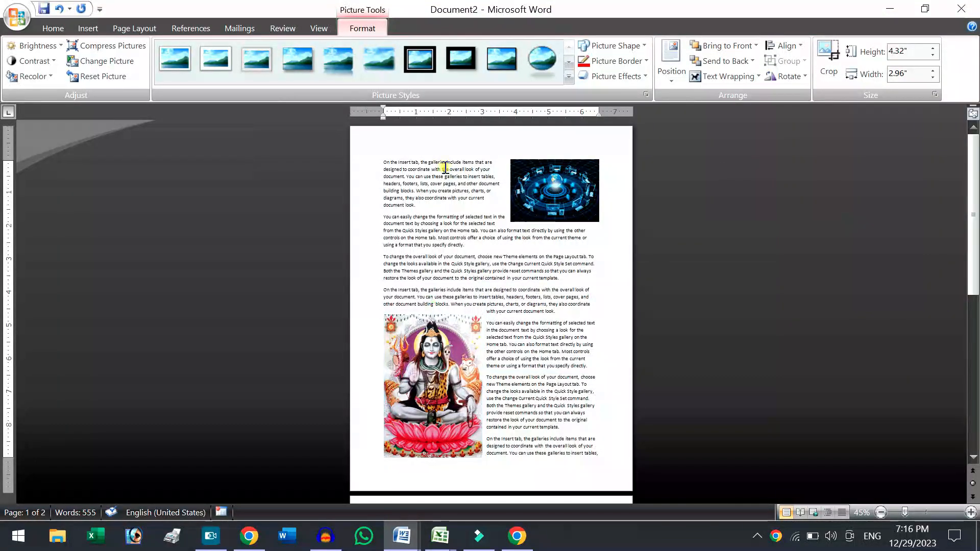
pyautogui.moveTo(390, 158); pyautogui.dragTo(383, 161)
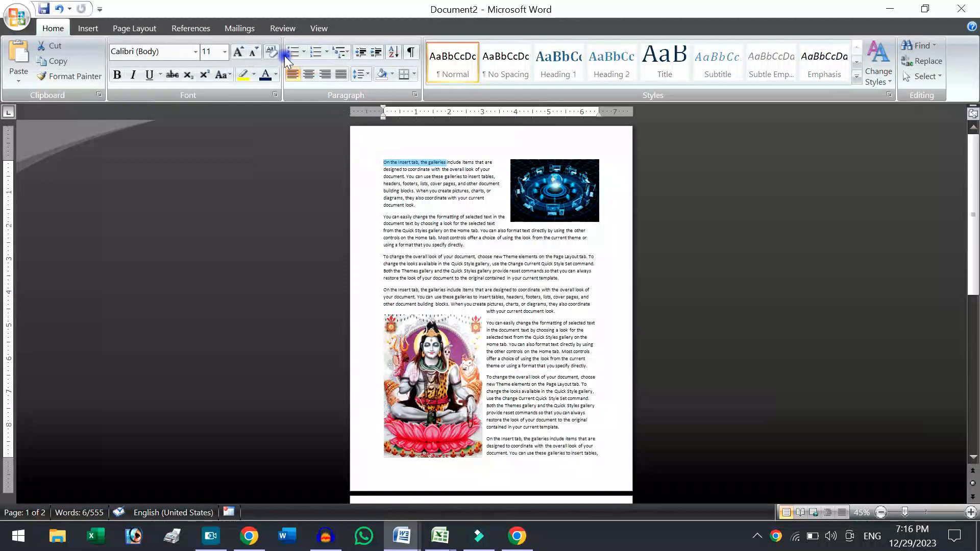
pyautogui.click(240, 51)
pyautogui.click(240, 51)
pyautogui.click(240, 51)
pyautogui.click(240, 52)
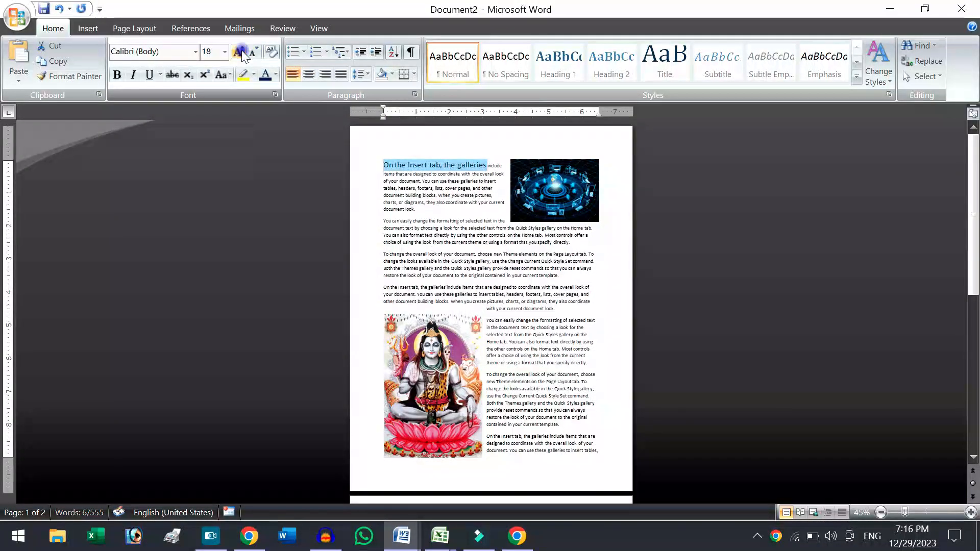
pyautogui.click(241, 52)
pyautogui.click(241, 51)
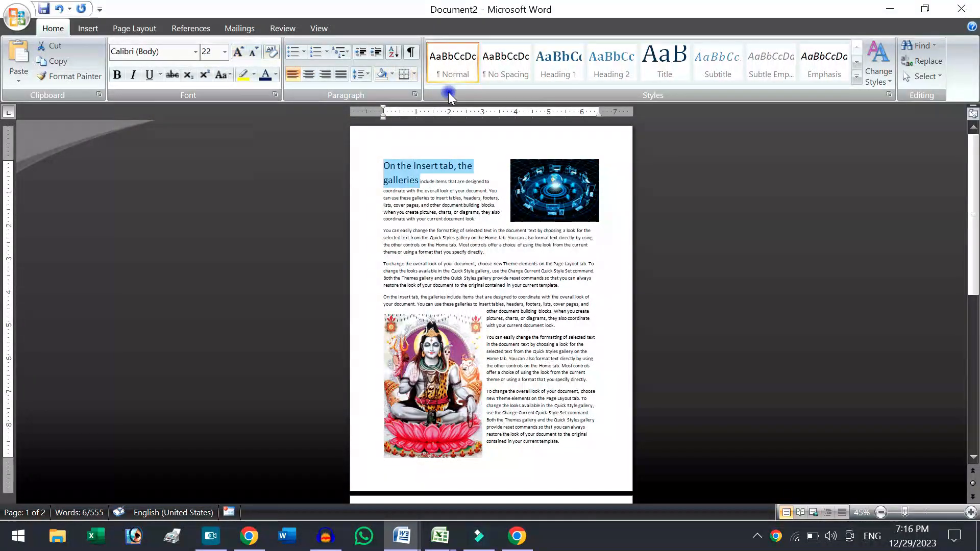
pyautogui.click(256, 54)
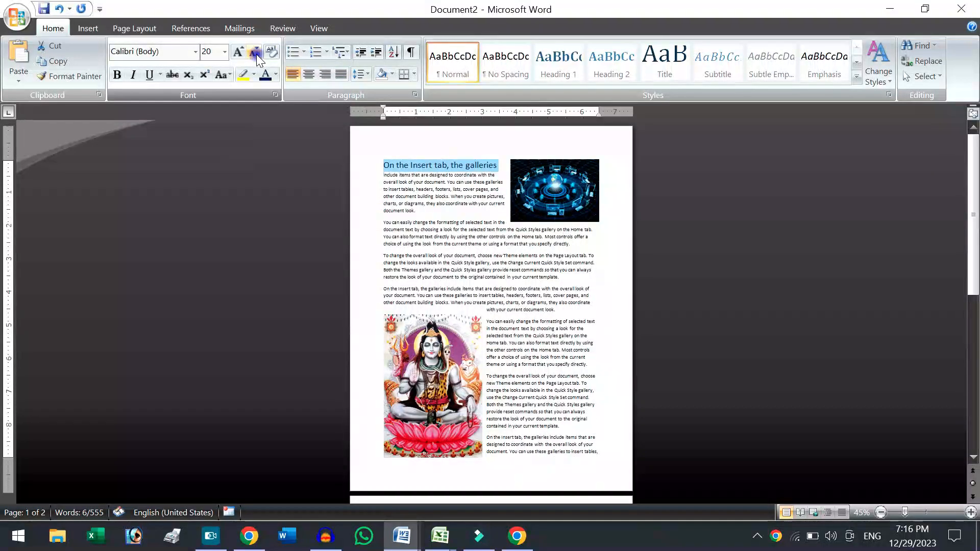
# Justify all the text in the document.
pyautogui.hotkey('ctrl', 'a')
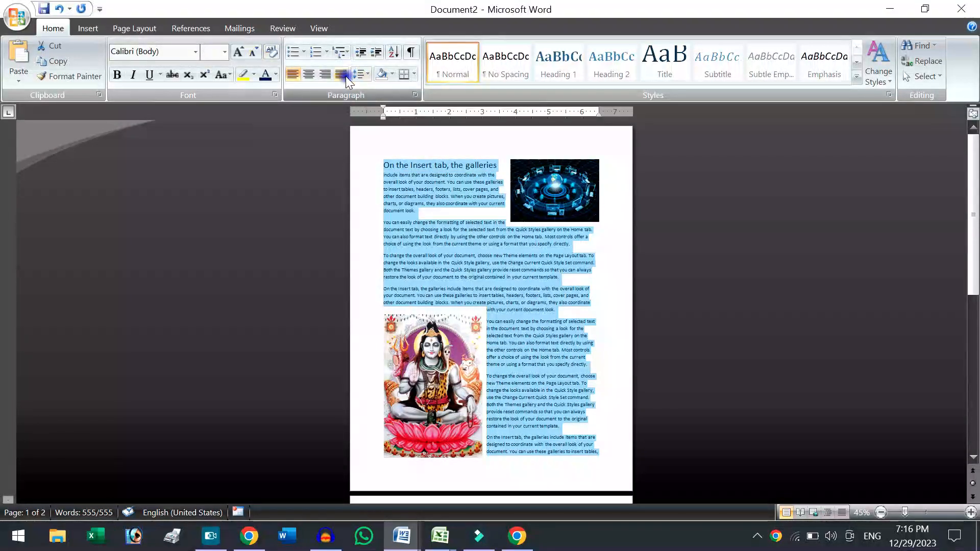
pyautogui.click(344, 78)
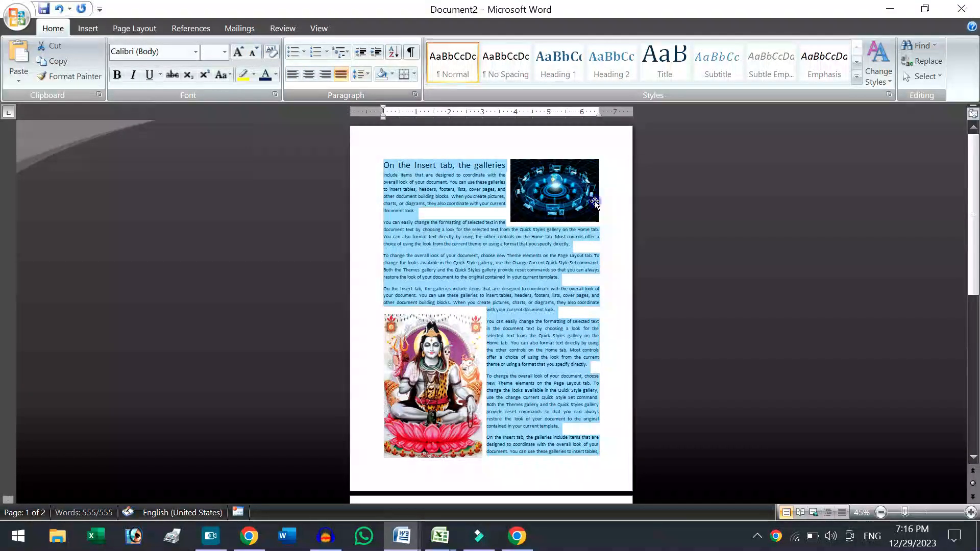
pyautogui.click(574, 267)
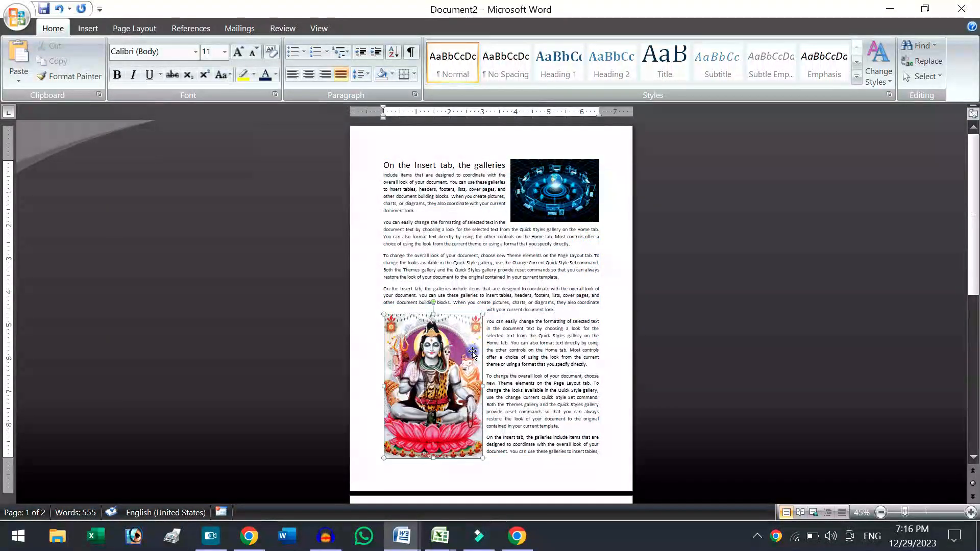
# Set the Shiva picture's text wrapping to Behind Text and enlarge it to about 8.05" high by 5.52" wide.
pyautogui.click(365, 32)
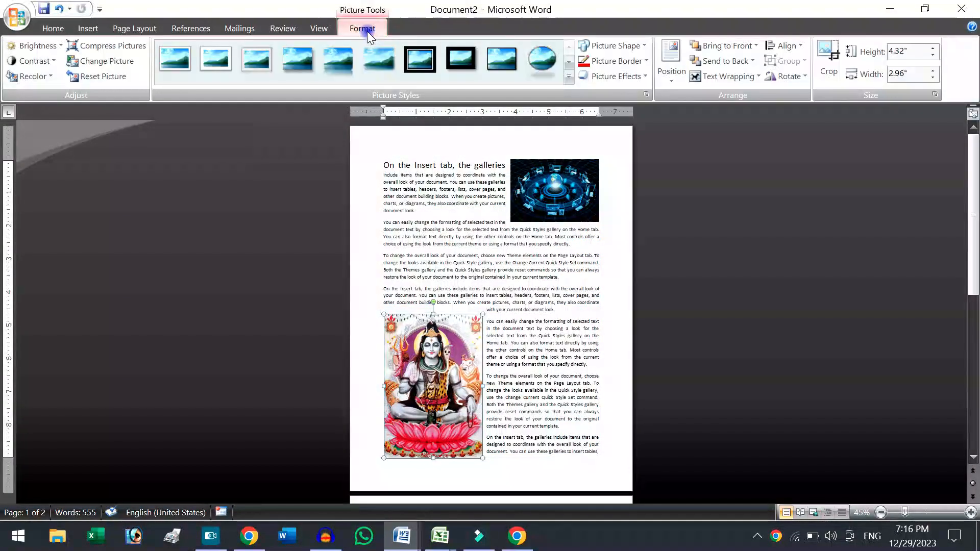
pyautogui.click(732, 78)
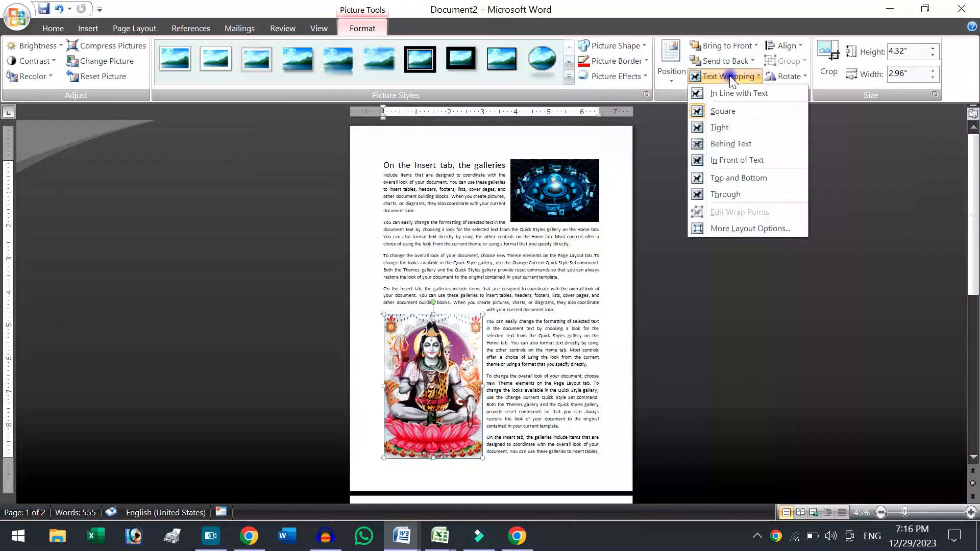
pyautogui.click(730, 144)
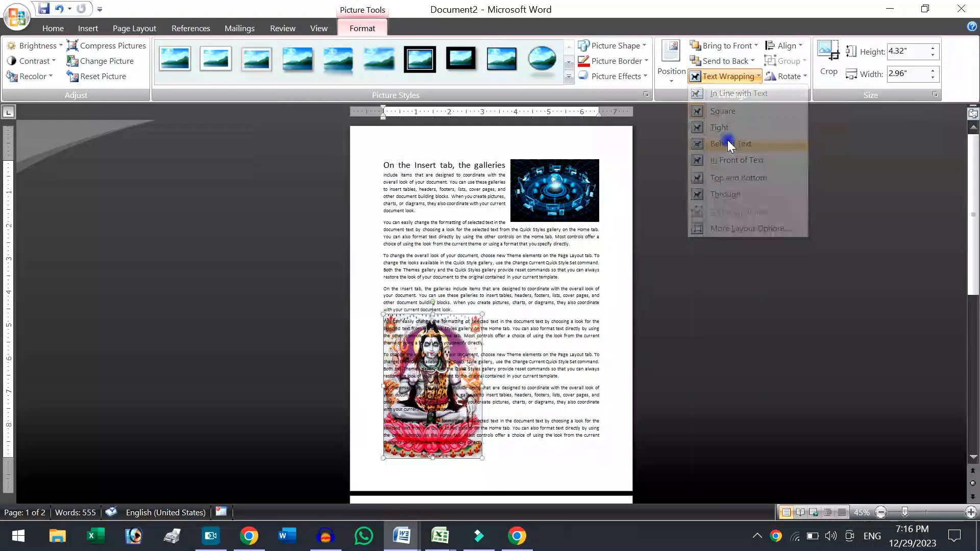
pyautogui.moveTo(483, 314); pyautogui.dragTo(567, 191)
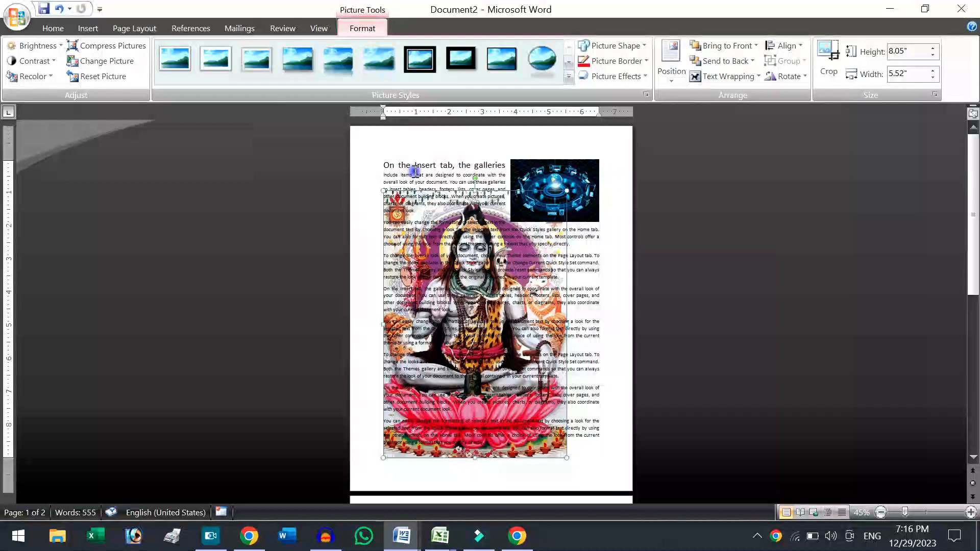
# View the document at page width and select the Shiva picture lying behind the text.
pyautogui.click(319, 28)
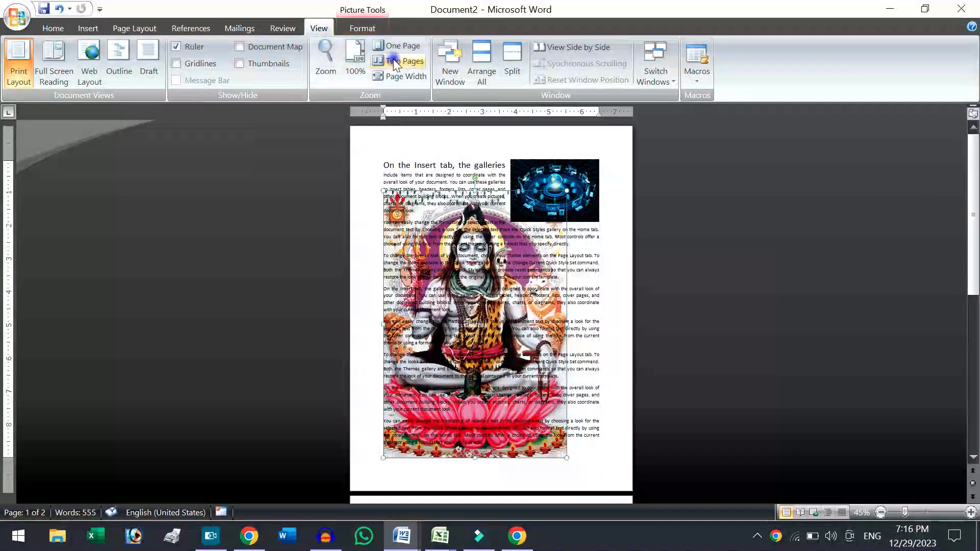
pyautogui.click(400, 75)
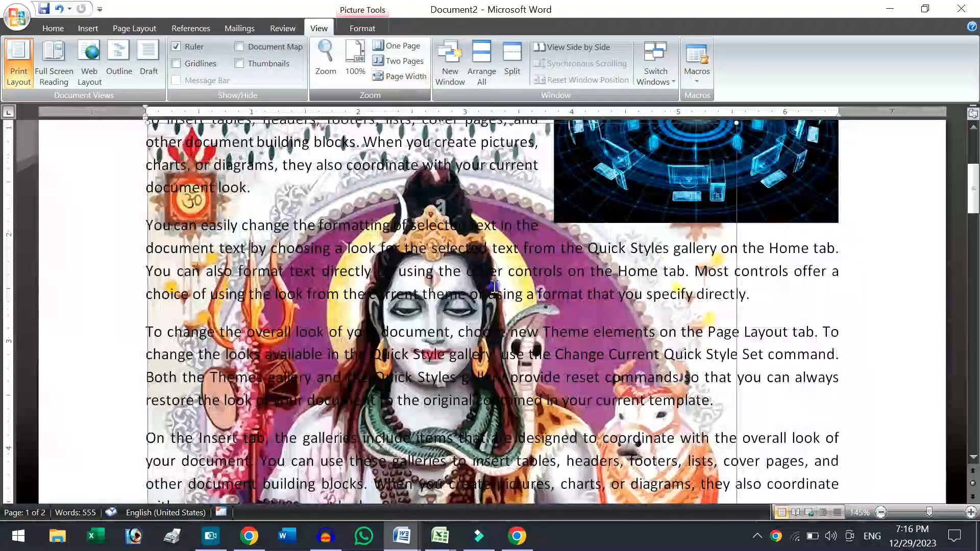
pyautogui.click(724, 331)
pyautogui.click(557, 316)
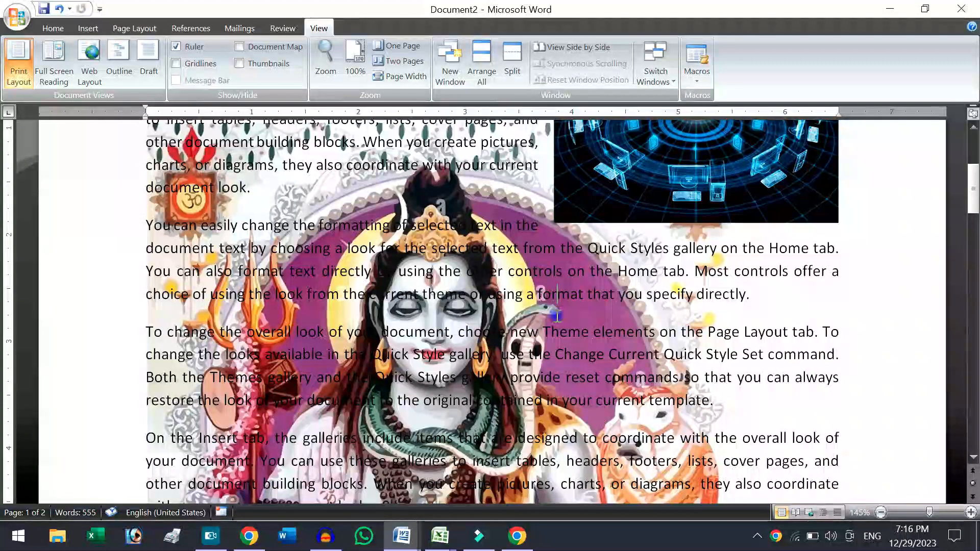
pyautogui.click(723, 237)
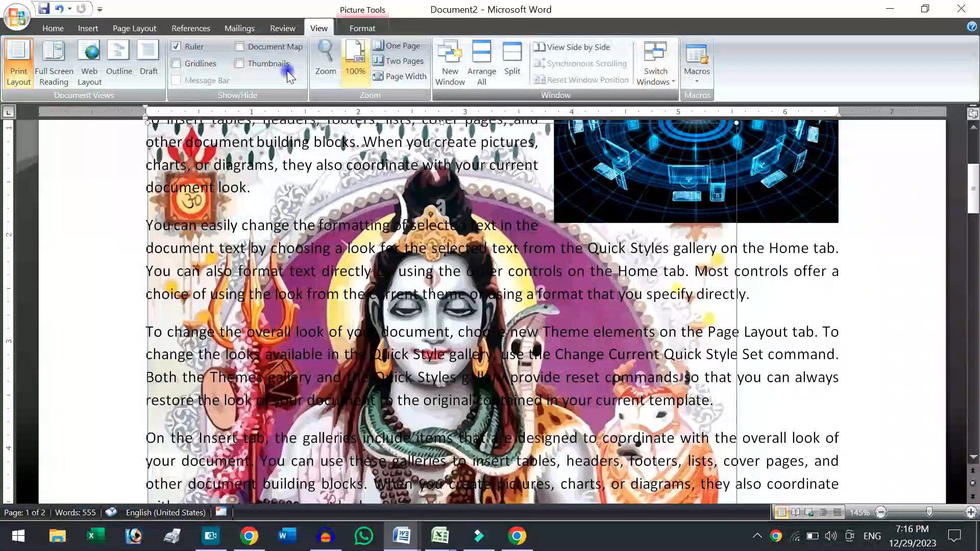
# Using Select Objects, shift the Shiva picture right behind the text and move the blue computer network picture down beside the third paragraph.
pyautogui.click(65, 30)
pyautogui.click(924, 76)
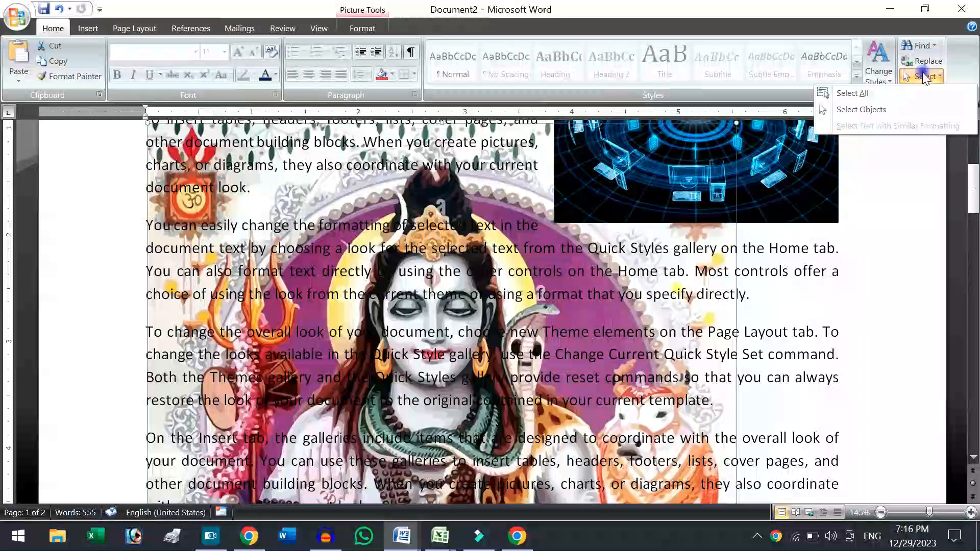
pyautogui.click(883, 115)
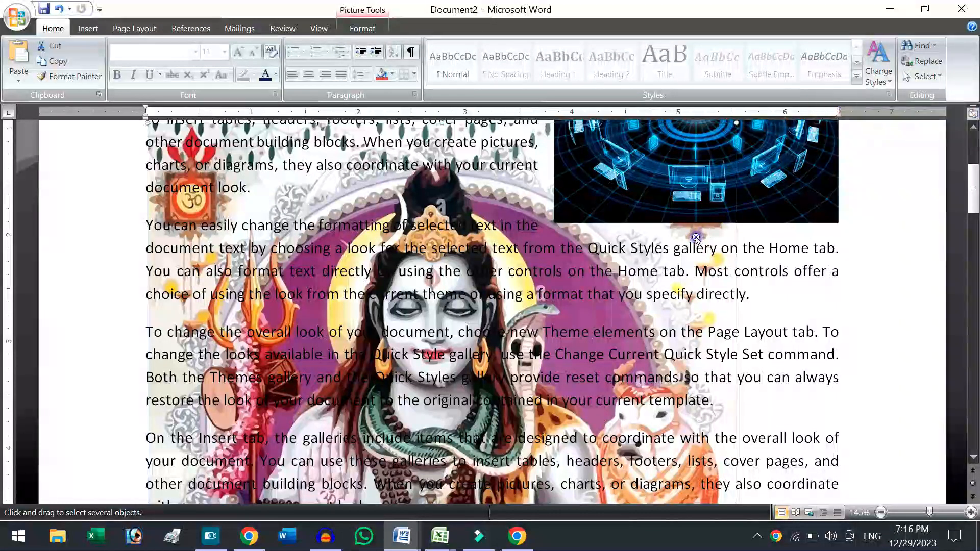
pyautogui.moveTo(592, 253); pyautogui.dragTo(582, 224)
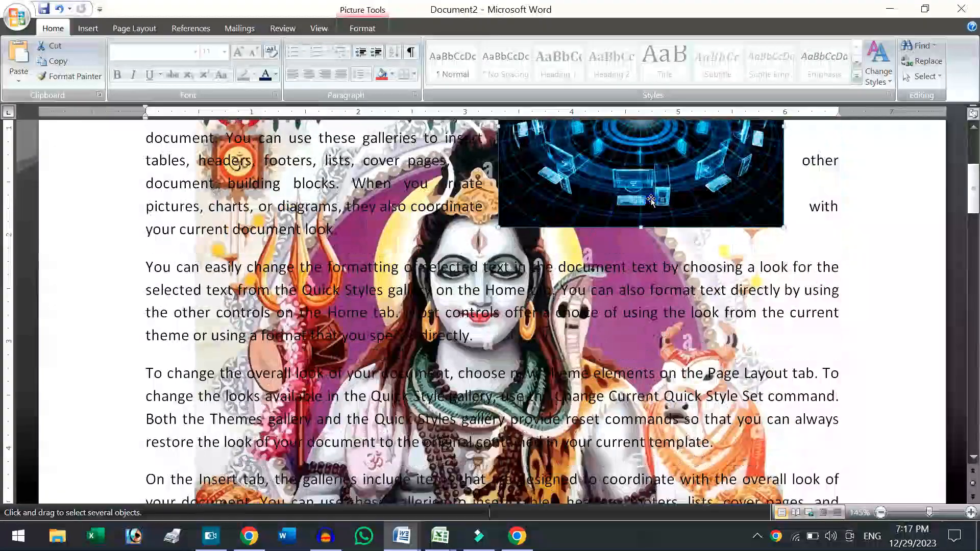
pyautogui.moveTo(686, 167); pyautogui.dragTo(720, 299)
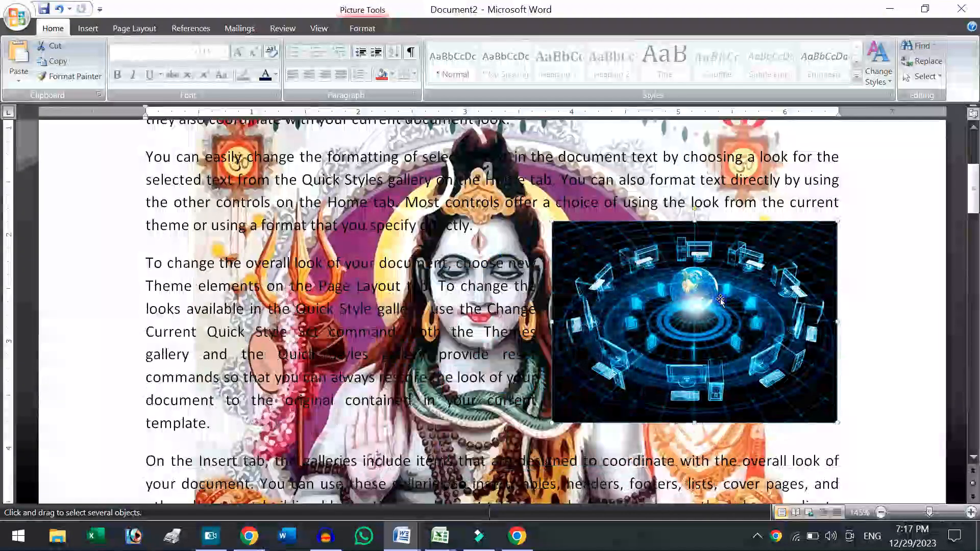
# Change the enlarged Shiva picture's text wrapping from Behind Text to Square.
pyautogui.click(467, 262)
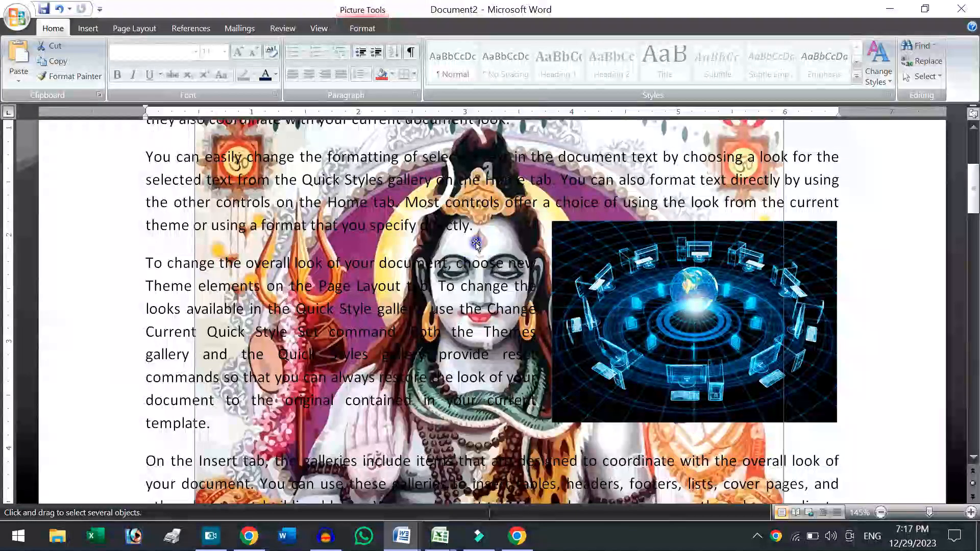
pyautogui.click(352, 28)
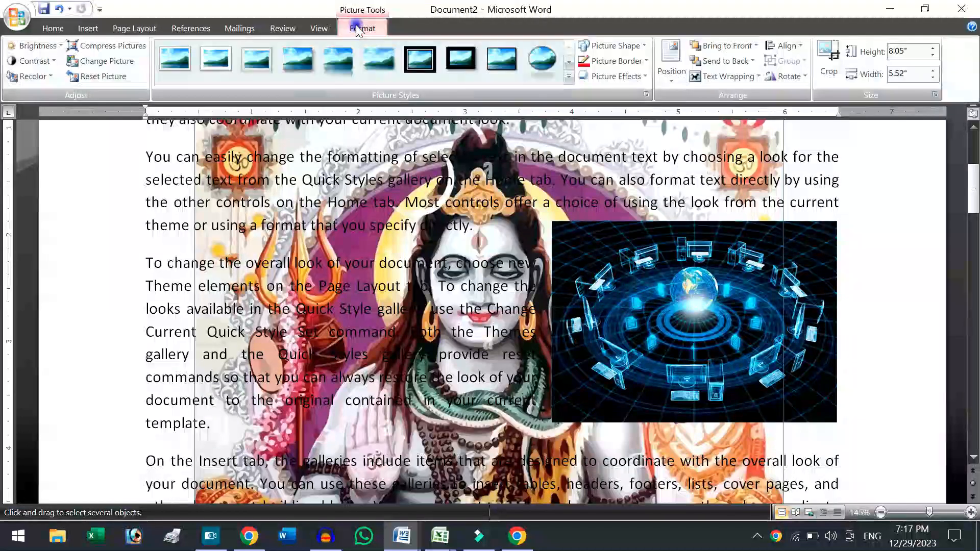
pyautogui.click(724, 78)
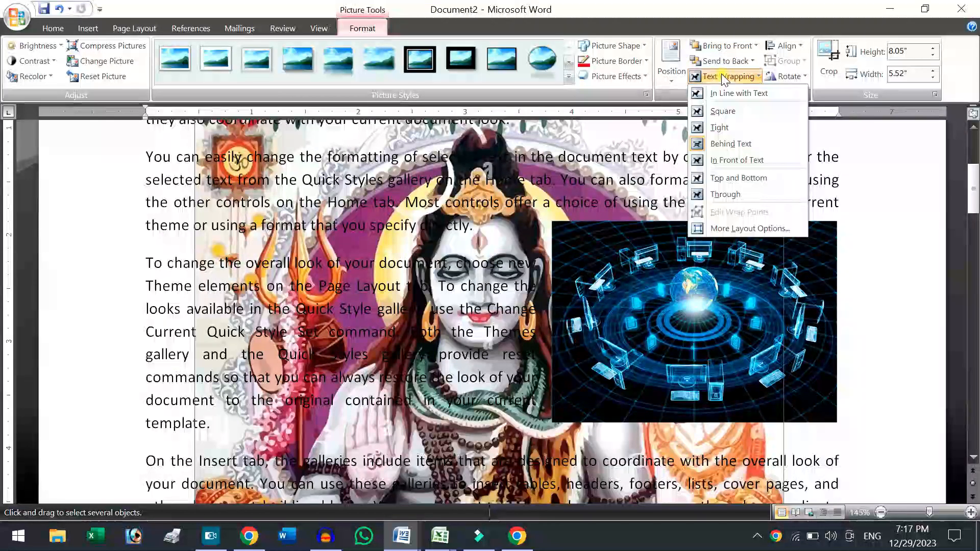
pyautogui.click(719, 115)
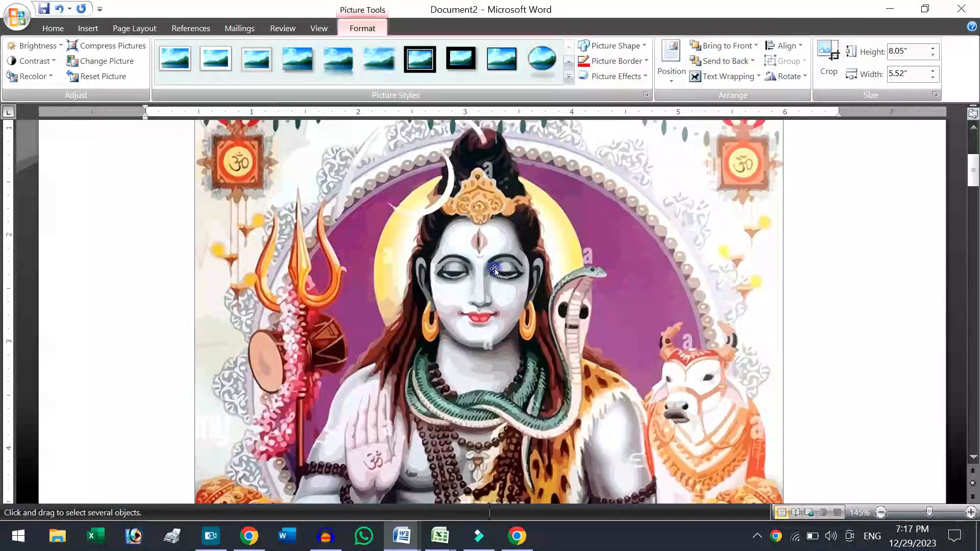
# Shrink the Shiva picture to about 5.11" by 3.5" and move it to the left margin below the third paragraph's text.
pyautogui.click(317, 30)
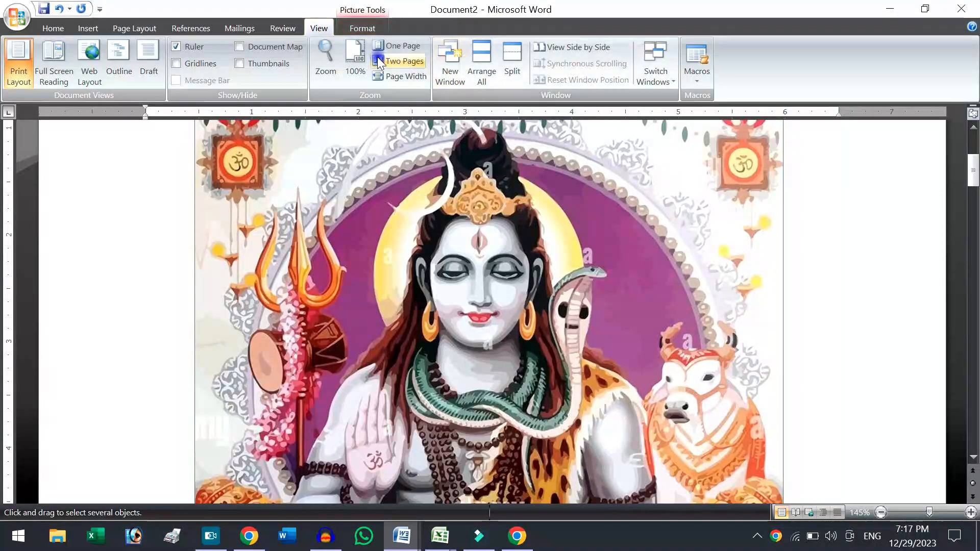
pyautogui.click(403, 45)
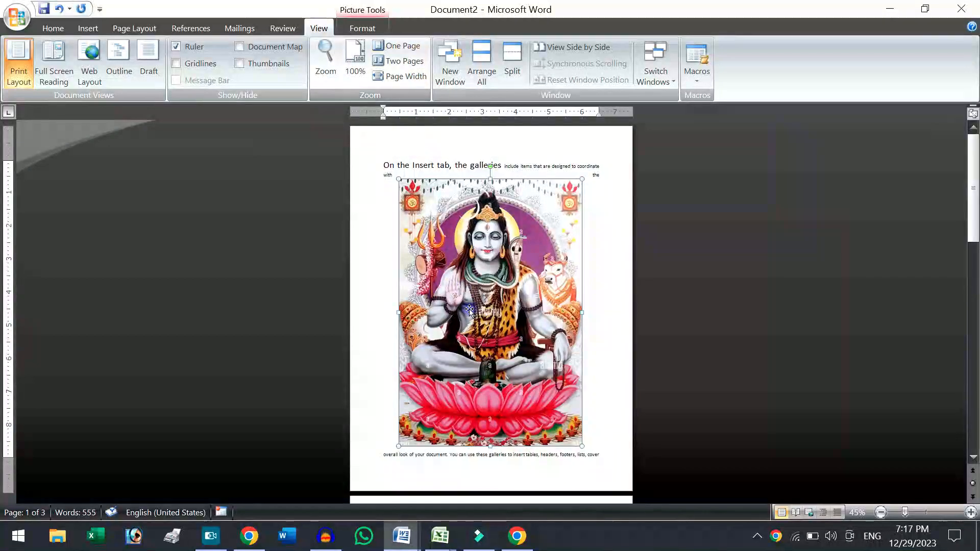
pyautogui.moveTo(582, 179); pyautogui.dragTo(515, 291)
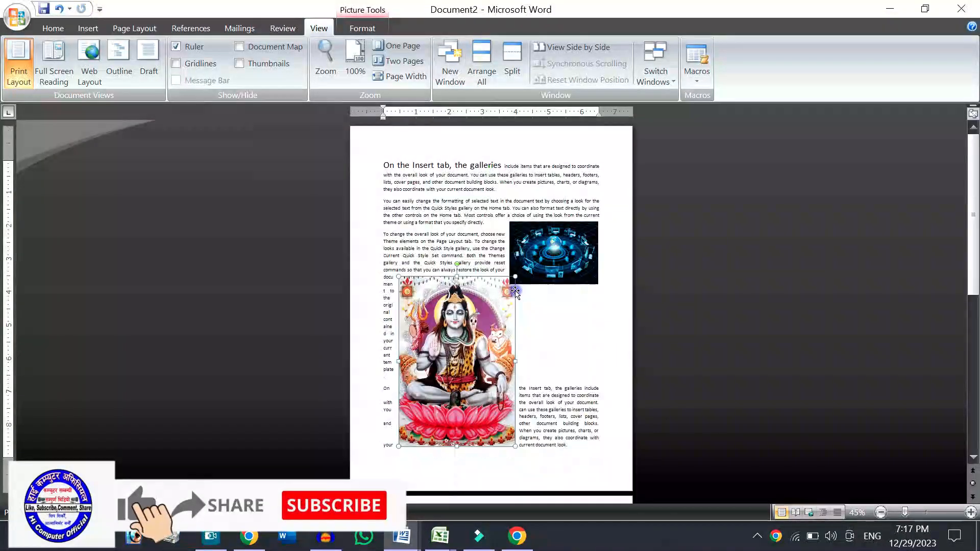
pyautogui.moveTo(458, 304); pyautogui.dragTo(424, 303)
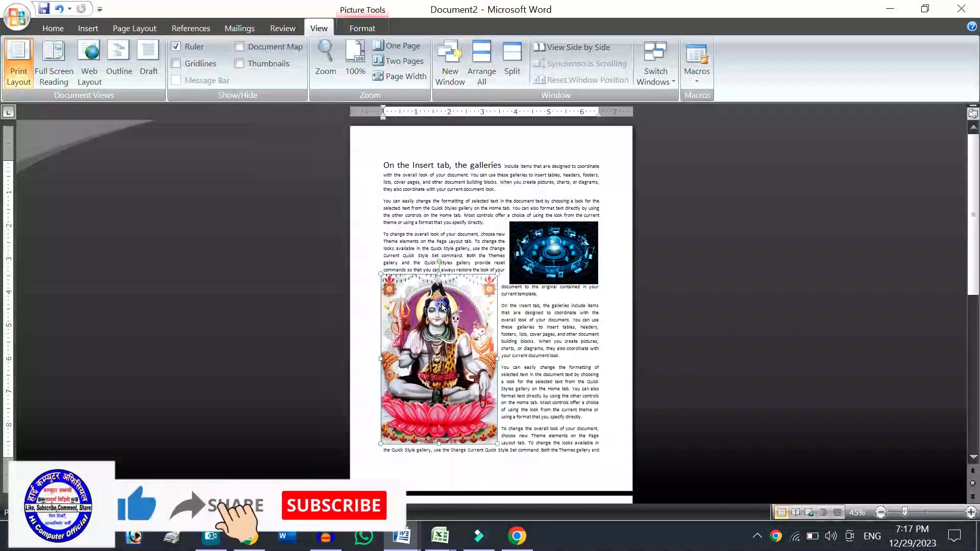
# Rotate the Shiva picture right 90° and flip it vertically.
pyautogui.click(371, 28)
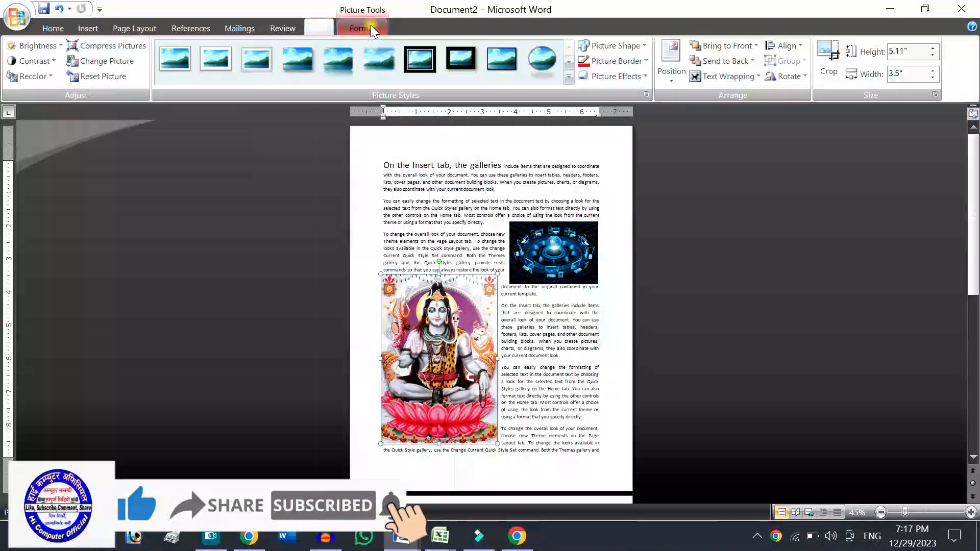
pyautogui.click(803, 78)
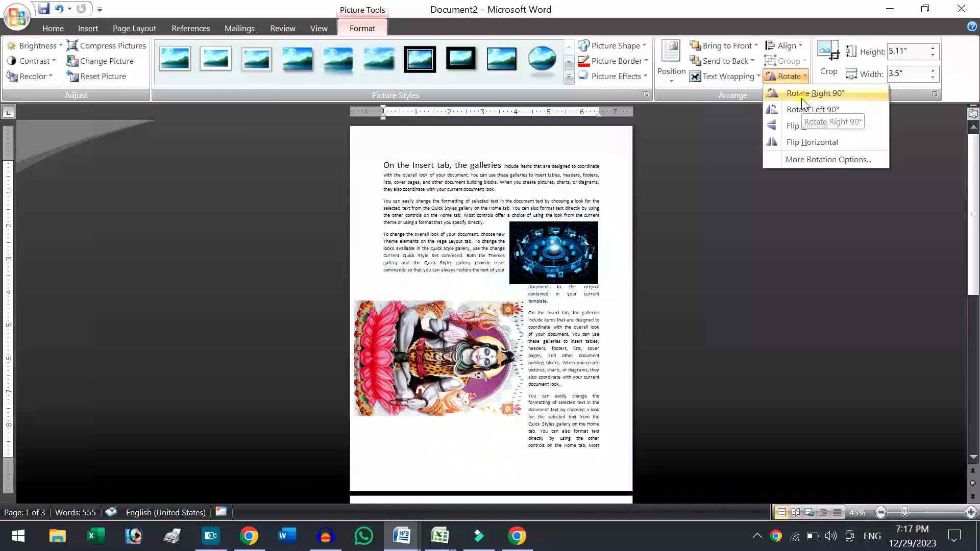
pyautogui.click(801, 95)
pyautogui.click(793, 76)
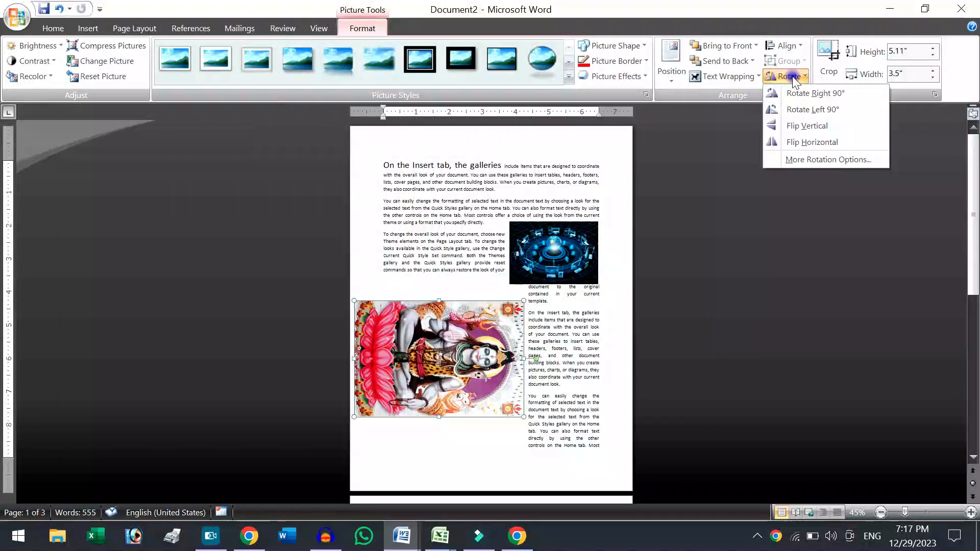
pyautogui.click(804, 123)
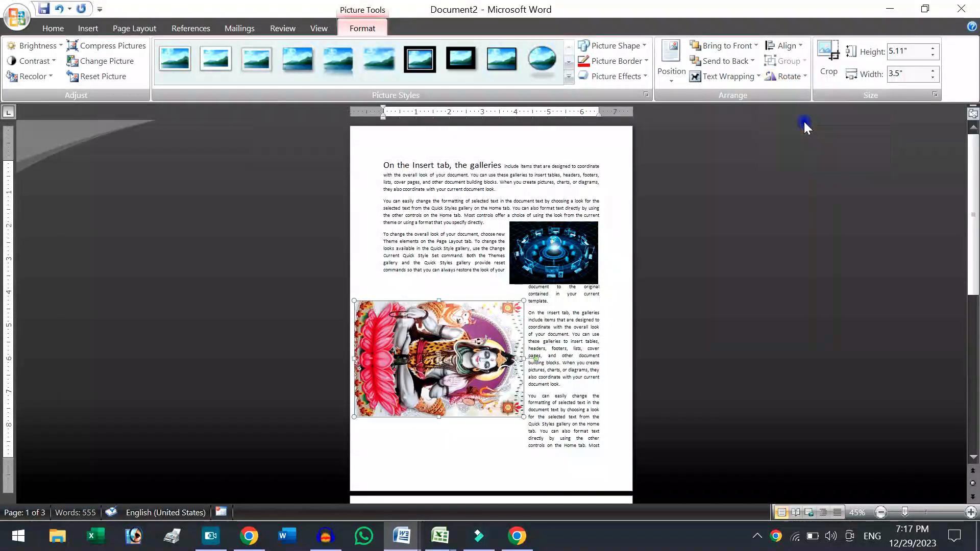
# Turn the sideways Shiva picture upright by rotating it right 90° and flipping it vertically.
pyautogui.click(787, 76)
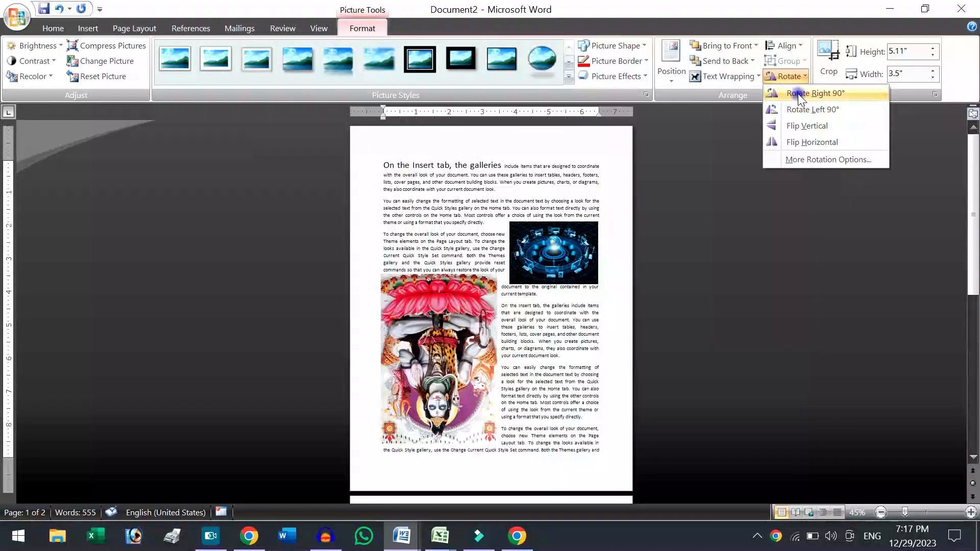
pyautogui.press('Escape')
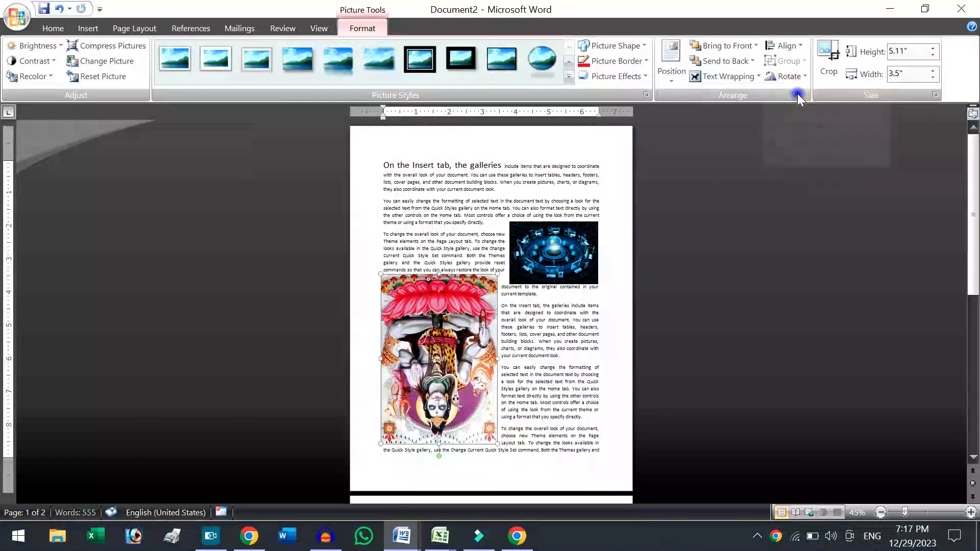
pyautogui.click(771, 77)
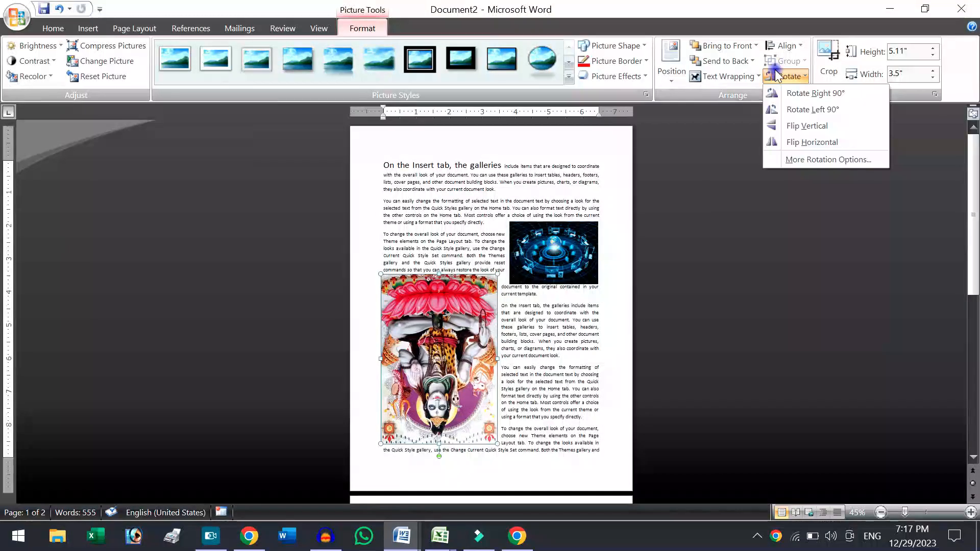
pyautogui.click(794, 127)
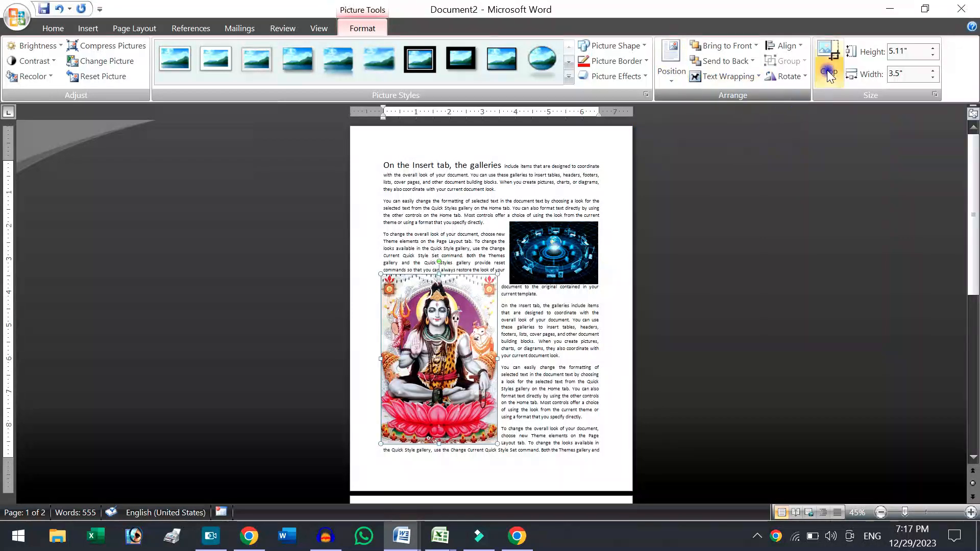
# Crop the Shiva picture from its bottom and both sides to about 2.66" high by 2.24" wide.
pyautogui.click(828, 53)
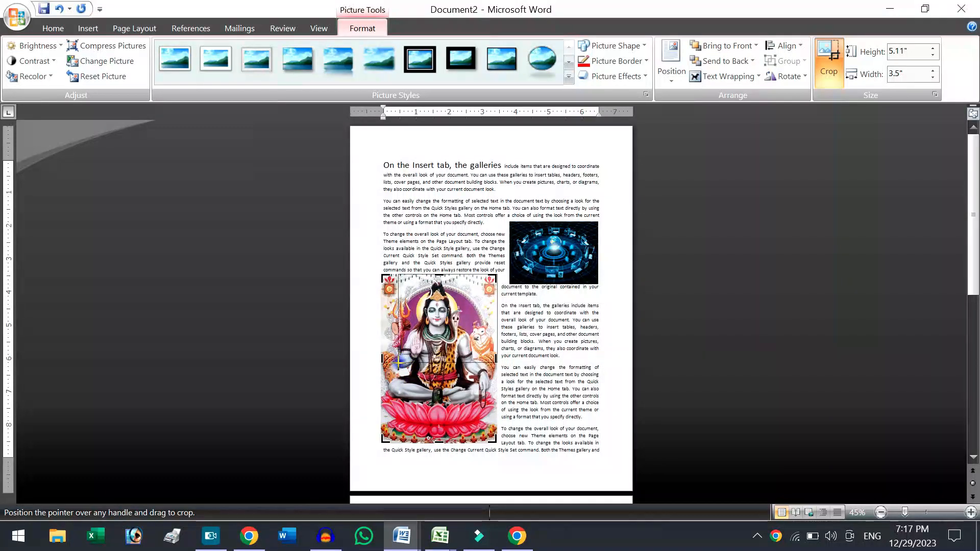
pyautogui.moveTo(398, 362); pyautogui.dragTo(398, 361)
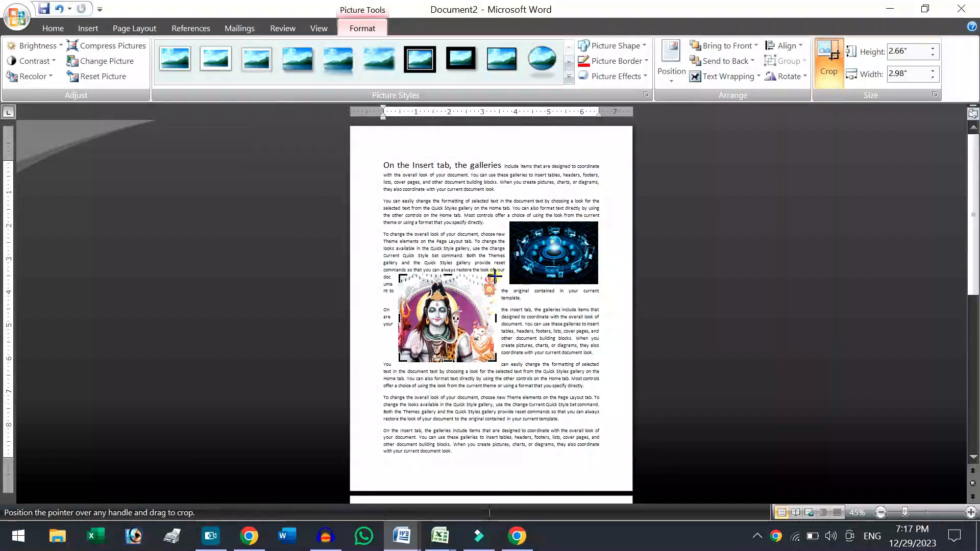
pyautogui.moveTo(472, 276); pyautogui.dragTo(471, 277)
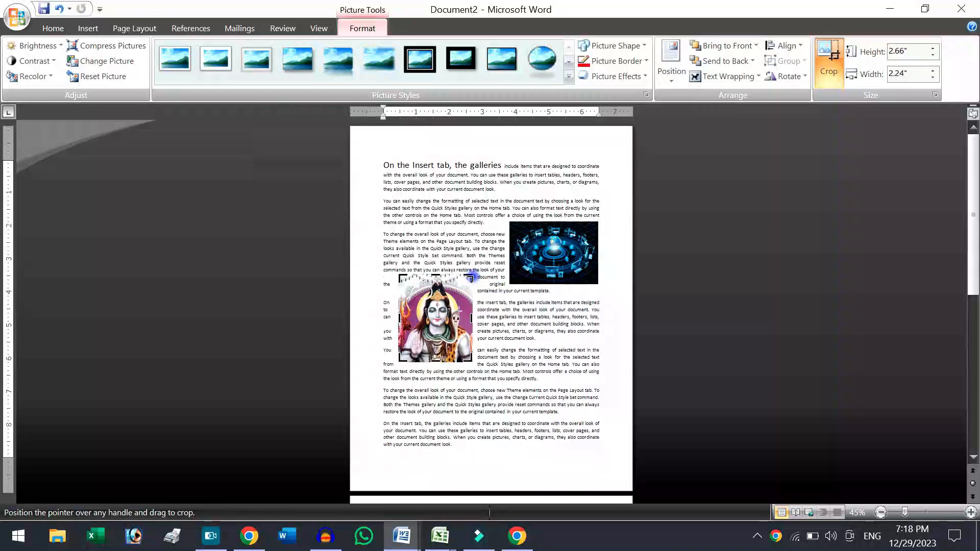
# Zoom to page width and crop the Shiva picture's upper corners further, to about 2.51" high by 1.99" wide.
pyautogui.click(328, 33)
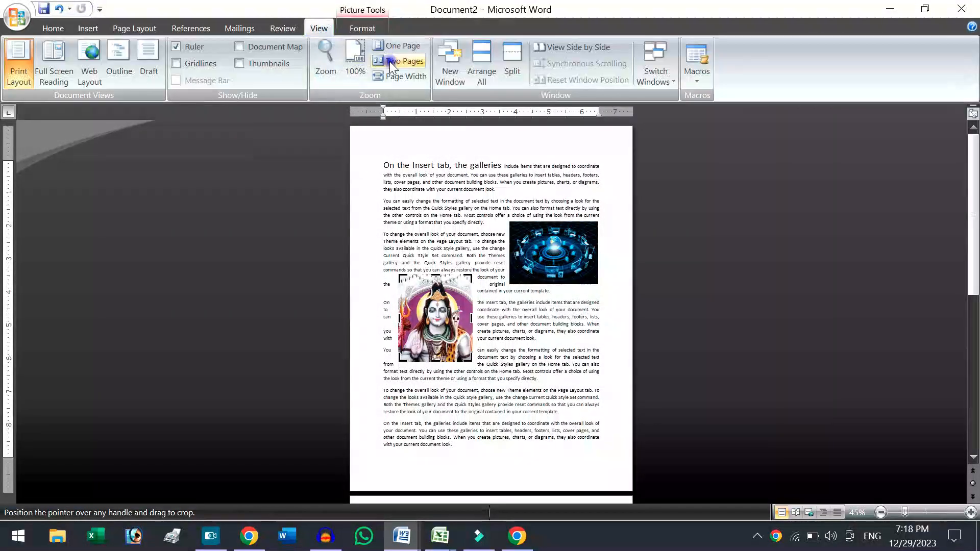
pyautogui.click(394, 75)
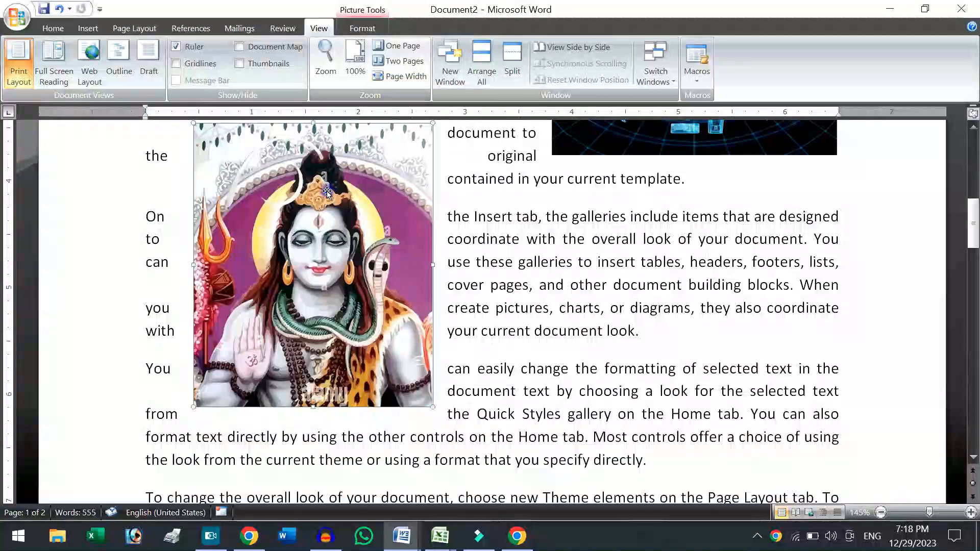
pyautogui.click(370, 28)
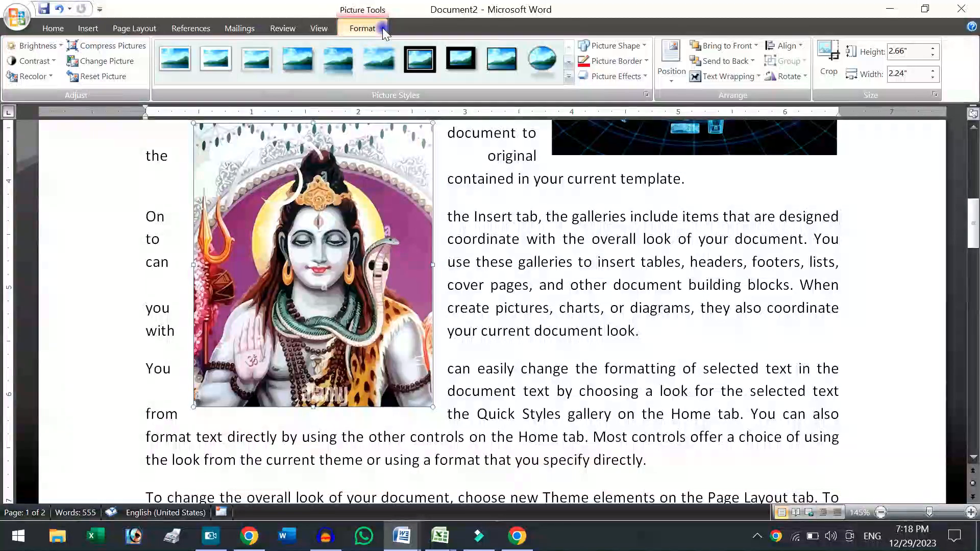
pyautogui.click(824, 59)
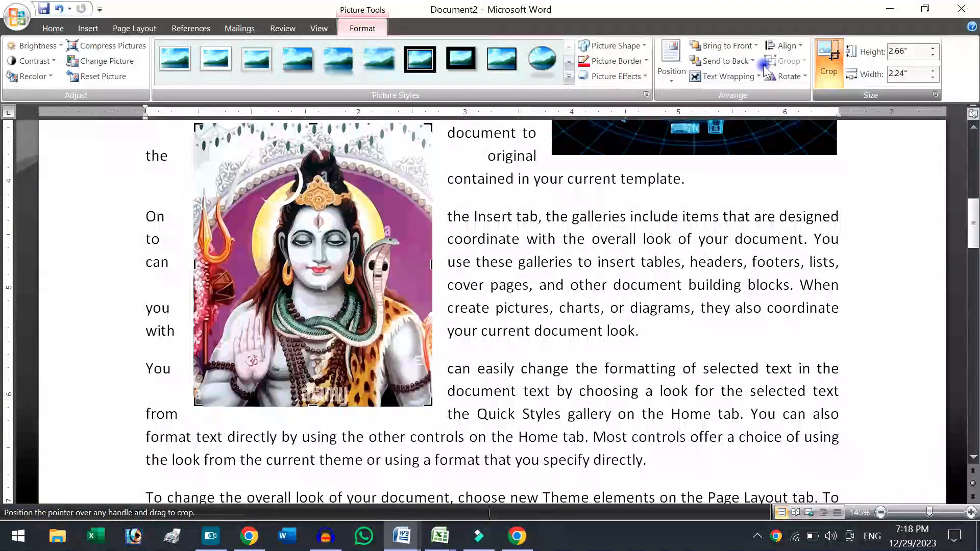
pyautogui.moveTo(429, 126); pyautogui.dragTo(421, 140)
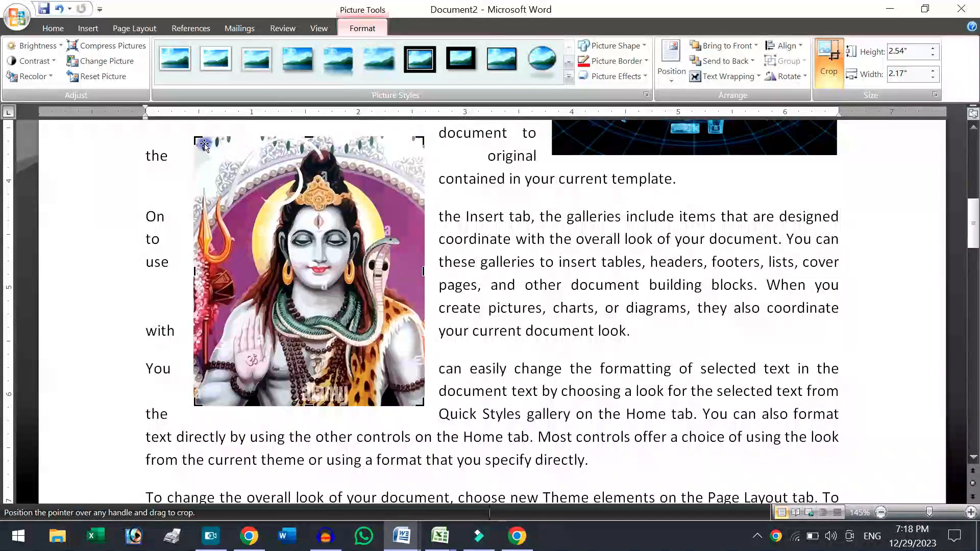
pyautogui.moveTo(195, 138); pyautogui.dragTo(214, 142)
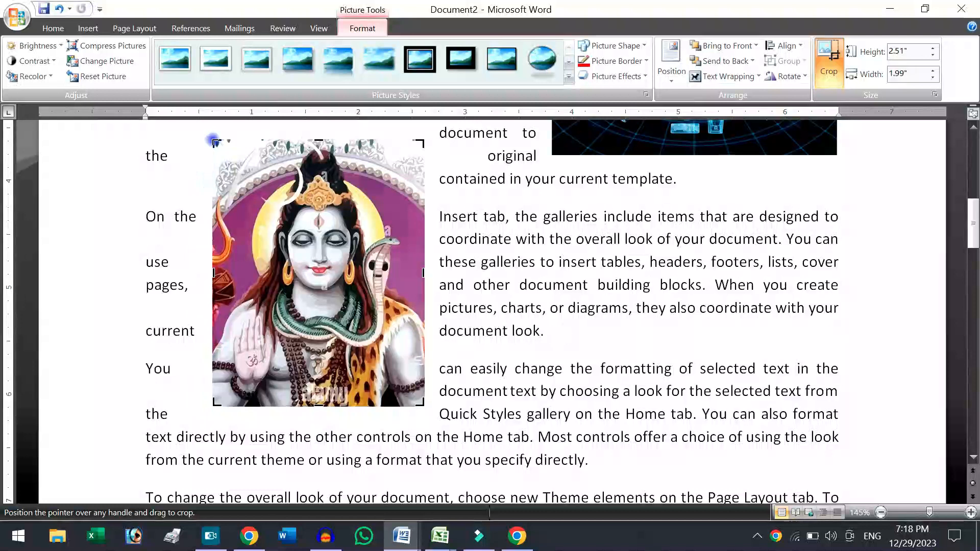
# Move the cropped Shiva picture to the middle of the fourth and fifth paragraphs and set its text wrapping to Behind Text.
pyautogui.click(573, 260)
pyautogui.moveTo(419, 232); pyautogui.dragTo(776, 285)
pyautogui.moveTo(717, 266); pyautogui.dragTo(448, 270)
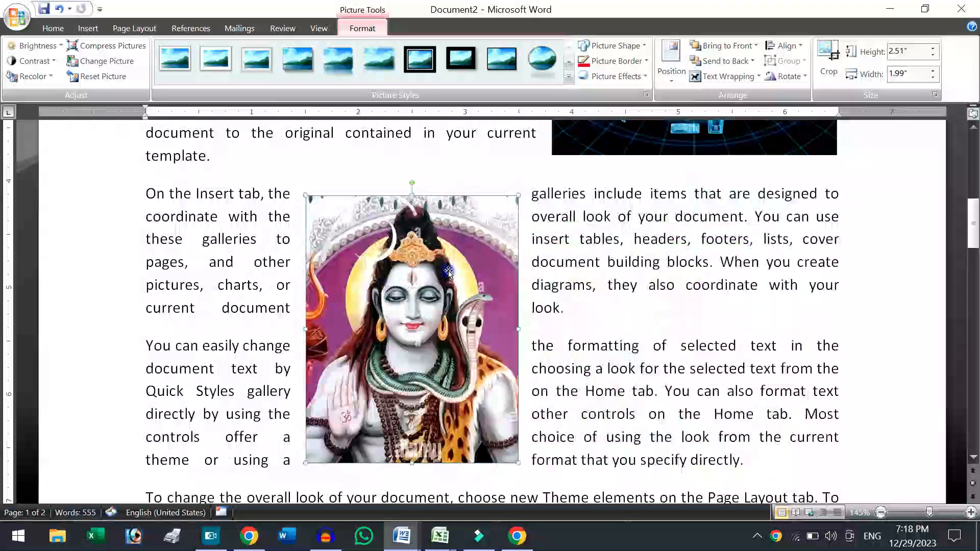
pyautogui.click(712, 77)
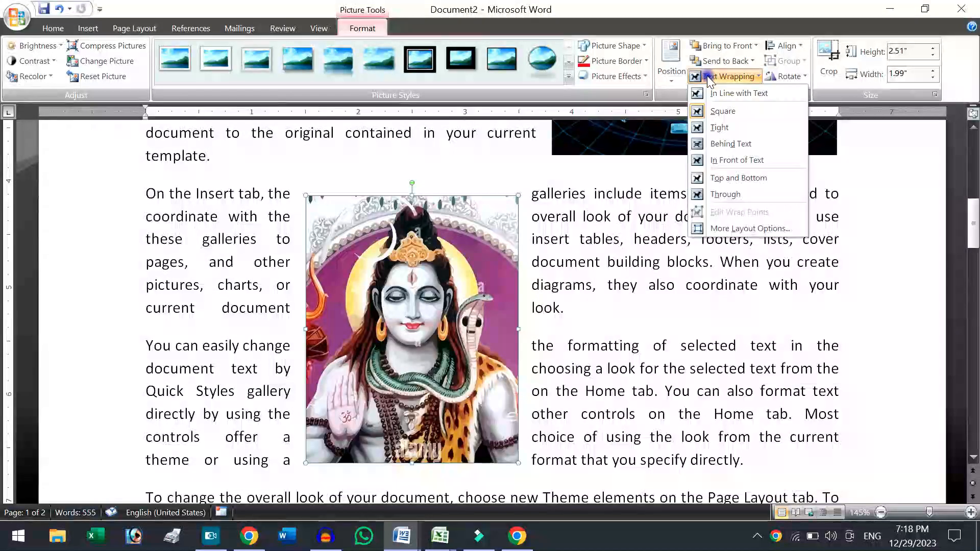
pyautogui.click(729, 144)
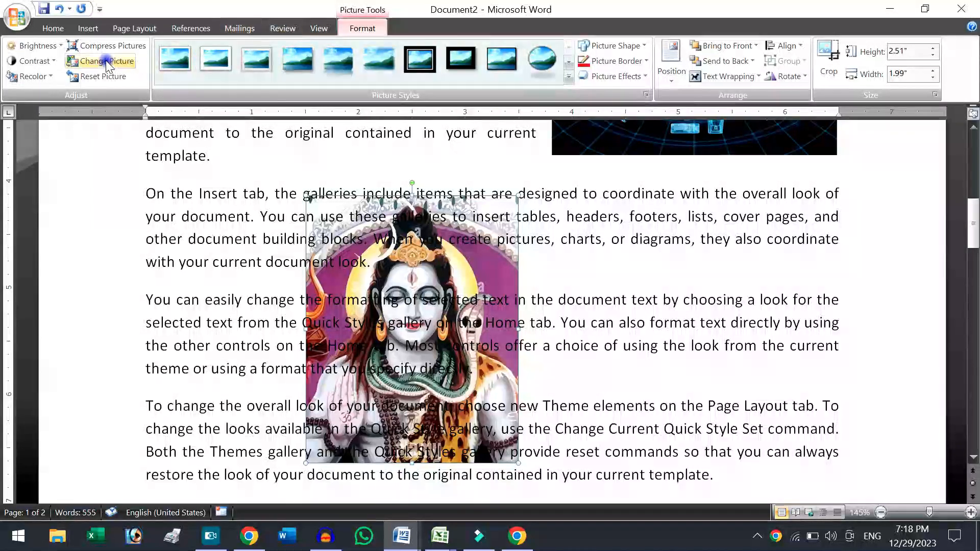
# Set the Shiva picture's brightness to +20 % and its contrast to +20 %, and deselect it.
pyautogui.click(41, 45)
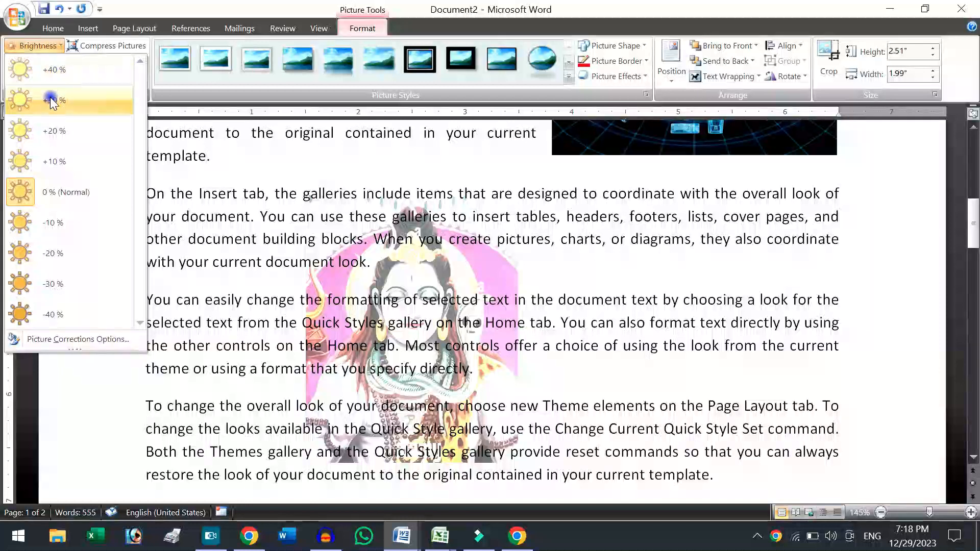
pyautogui.click(53, 130)
pyautogui.click(36, 61)
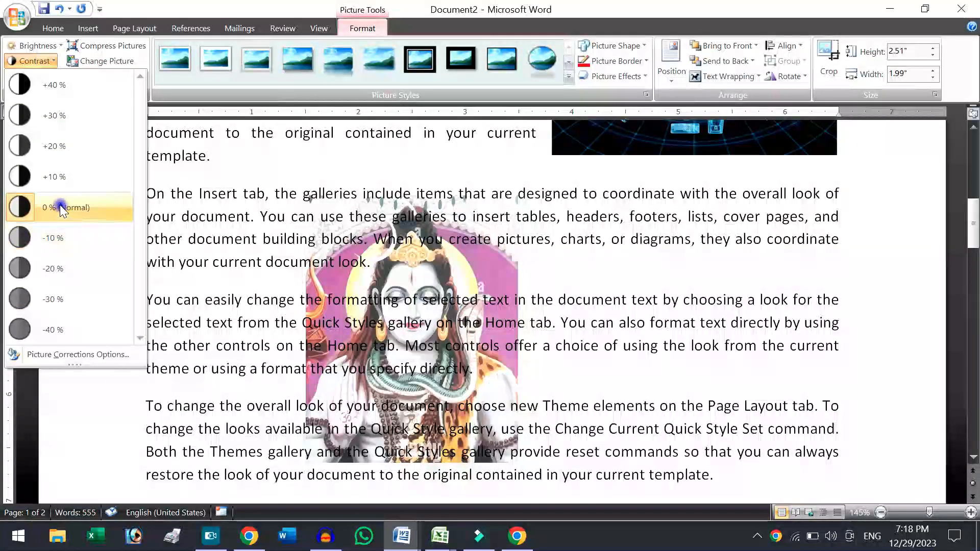
pyautogui.click(56, 146)
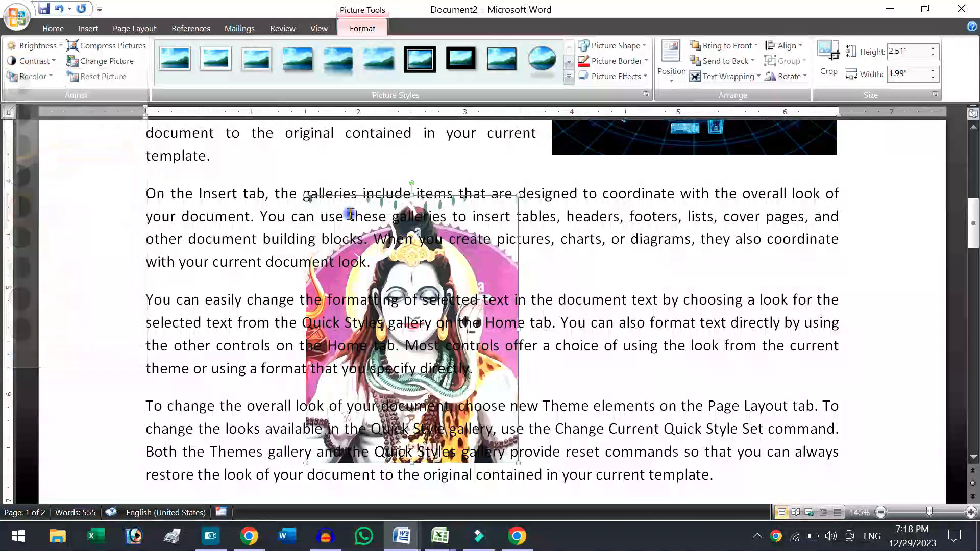
pyautogui.click(628, 278)
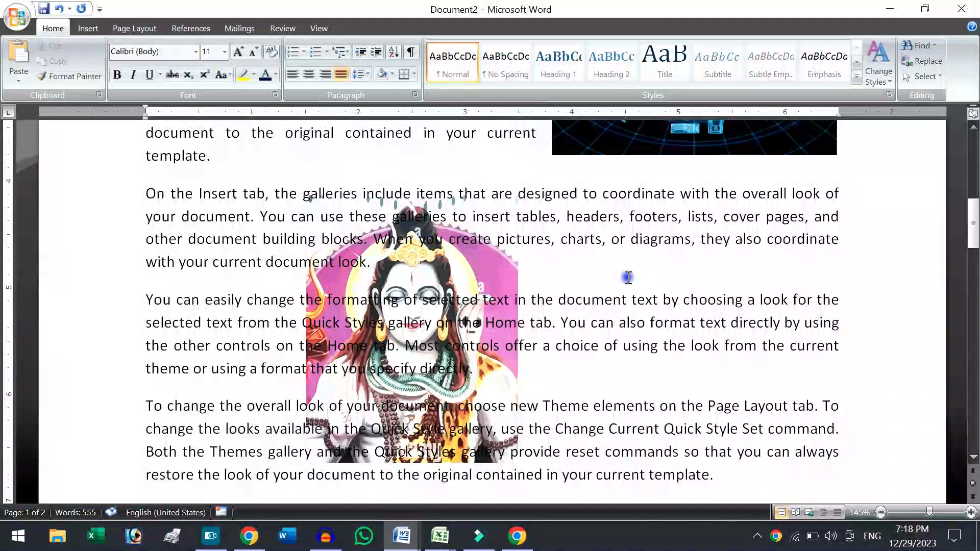